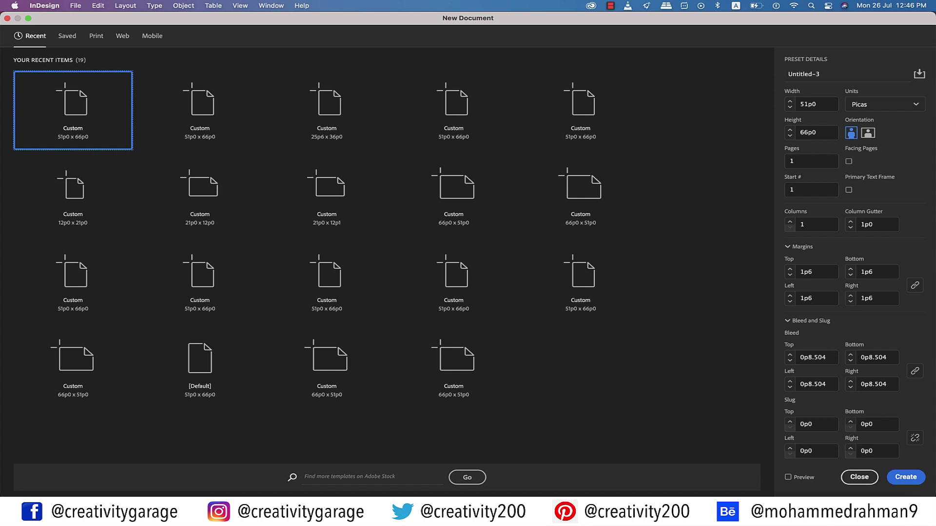
# Create an 8.5 × 11 in portrait document in inches with a 3mm top bleed
pyautogui.click(885, 105)
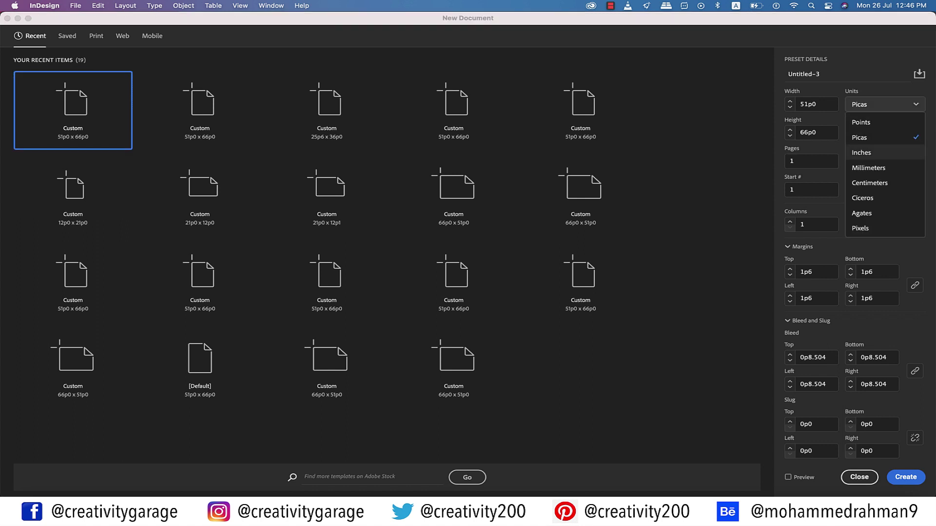
pyautogui.click(858, 151)
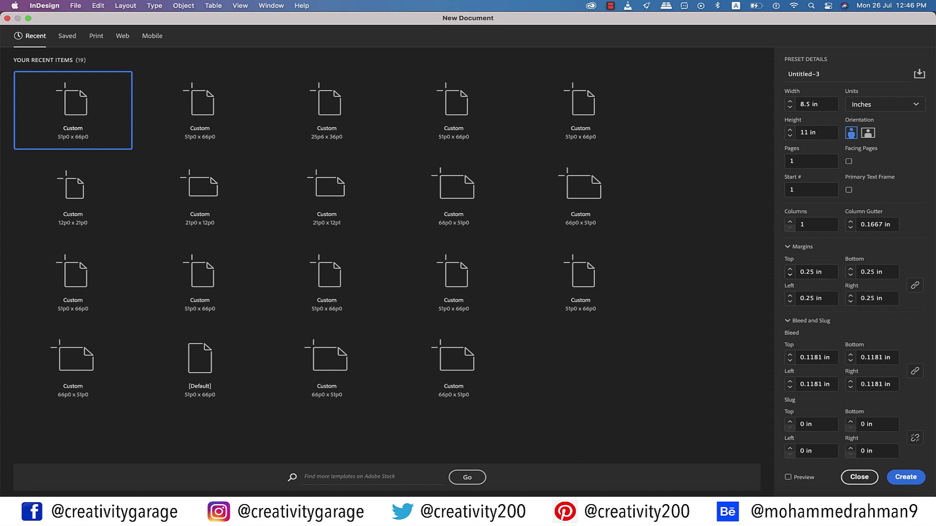
pyautogui.click(814, 357)
pyautogui.write('3m')
pyautogui.press('Return')
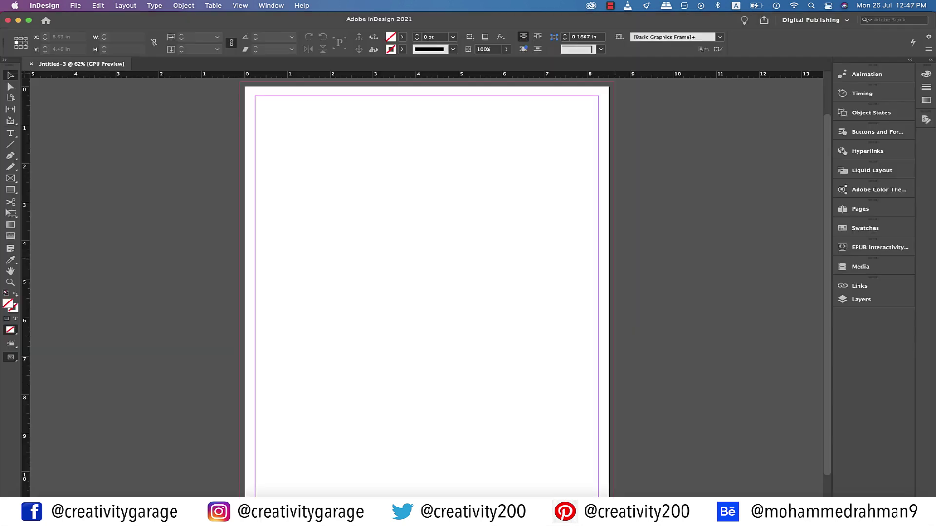
# Reset the ruler origin to the bleed corner and add a vertical guide at 0.75 in
pyautogui.scroll(2, 426, 282)
pyautogui.moveTo(26, 74); pyautogui.dragTo(240, 134)
pyautogui.moveTo(25, 230); pyautogui.dragTo(272, 231)
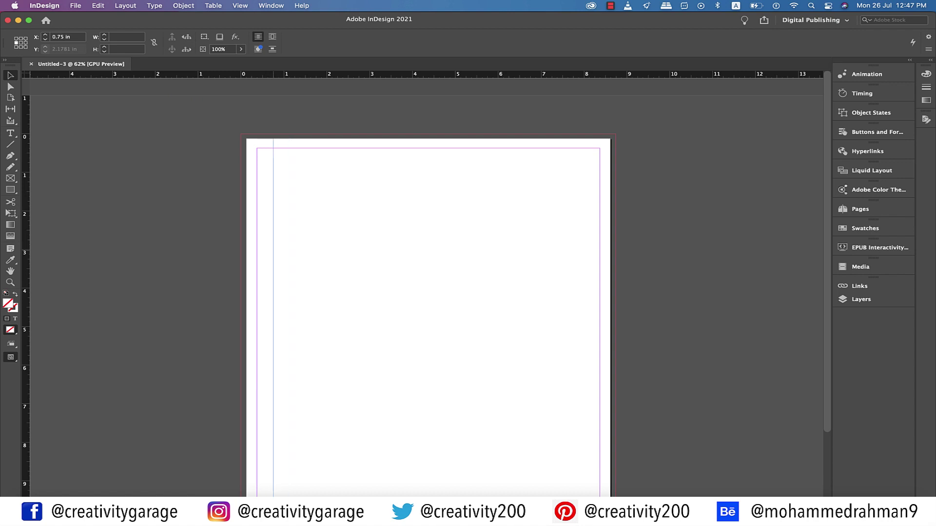
pyautogui.press('Return')
# Move the ruler origin to the page's right edge and add a guide 0.75 in inside it
pyautogui.moveTo(25, 74); pyautogui.dragTo(616, 133)
pyautogui.moveTo(26, 244); pyautogui.dragTo(583, 244)
pyautogui.scroll(-4, 434, 283)
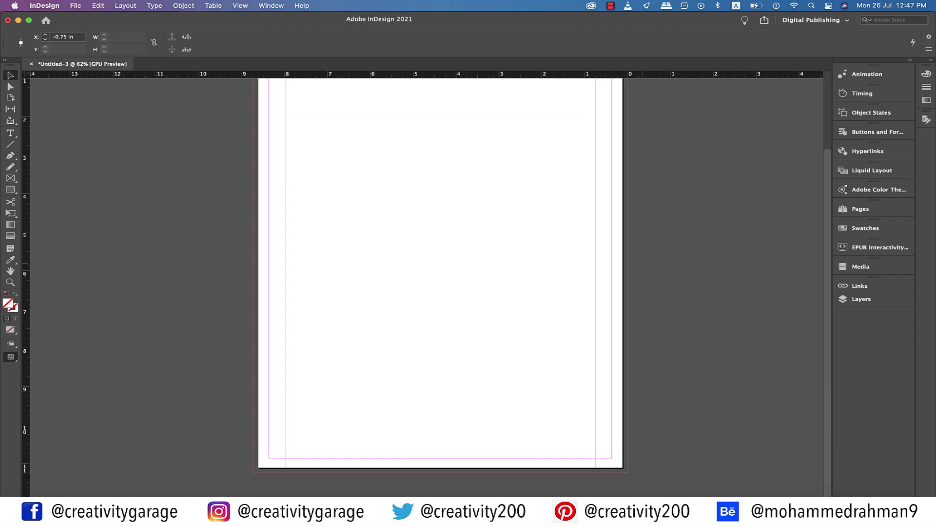
pyautogui.click(687, 266)
pyautogui.scroll(3, 440, 288)
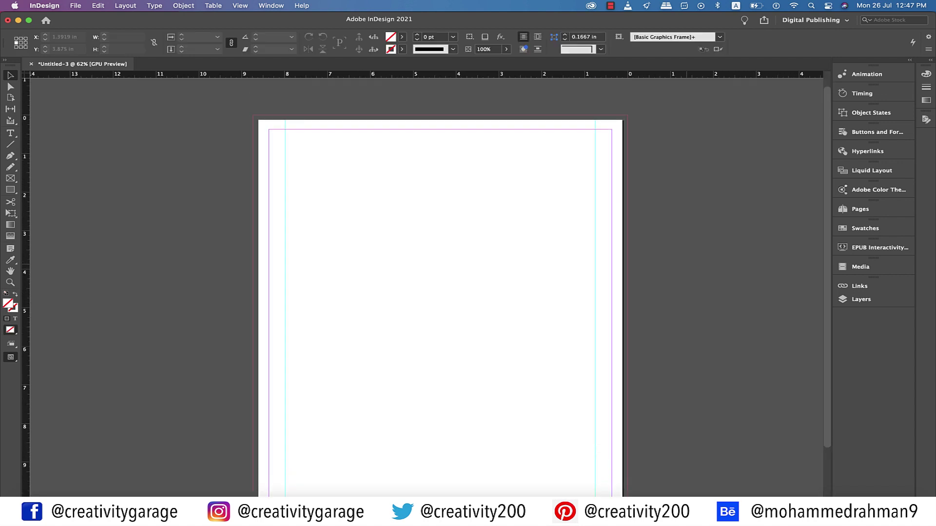
pyautogui.press('m')
# Draw a frame between the guides across the top and split it into three equal frames
pyautogui.moveTo(285, 162); pyautogui.dragTo(606, 246)
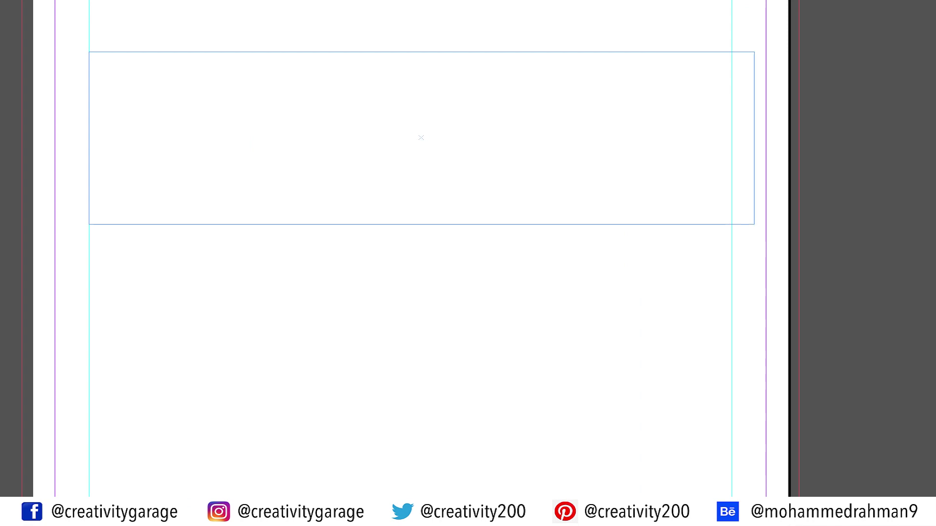
pyautogui.moveTo(754, 224); pyautogui.dragTo(732, 222)
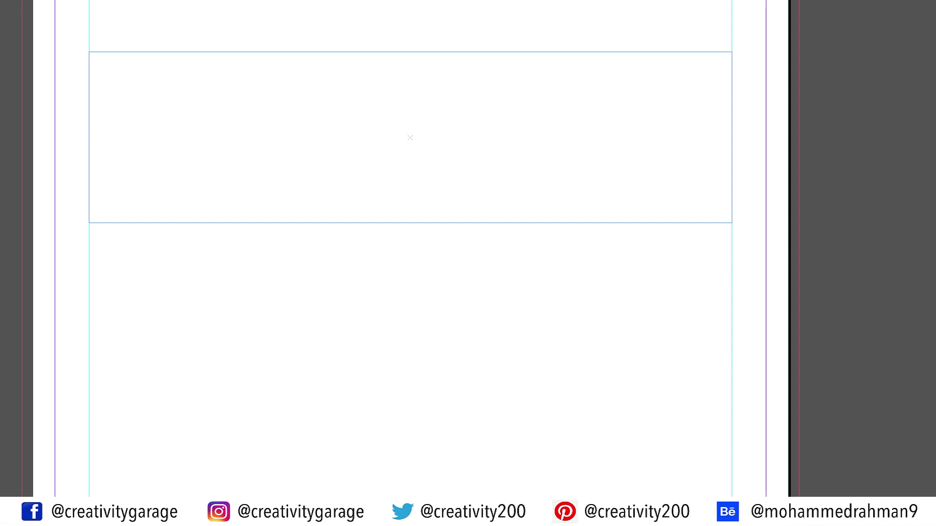
pyautogui.press('Right')
pyautogui.press('Right')
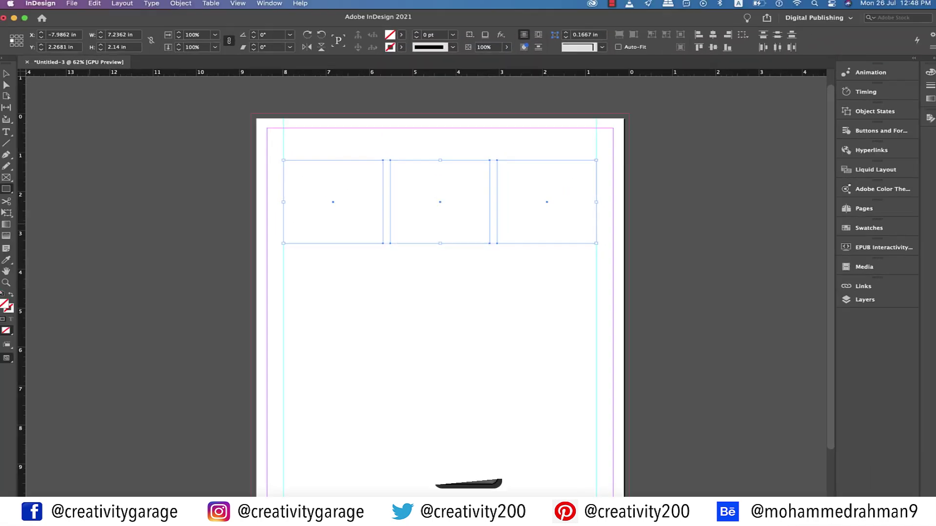
# Give the three frames a [Black] 1 pt outline and deselect them
pyautogui.click(401, 36)
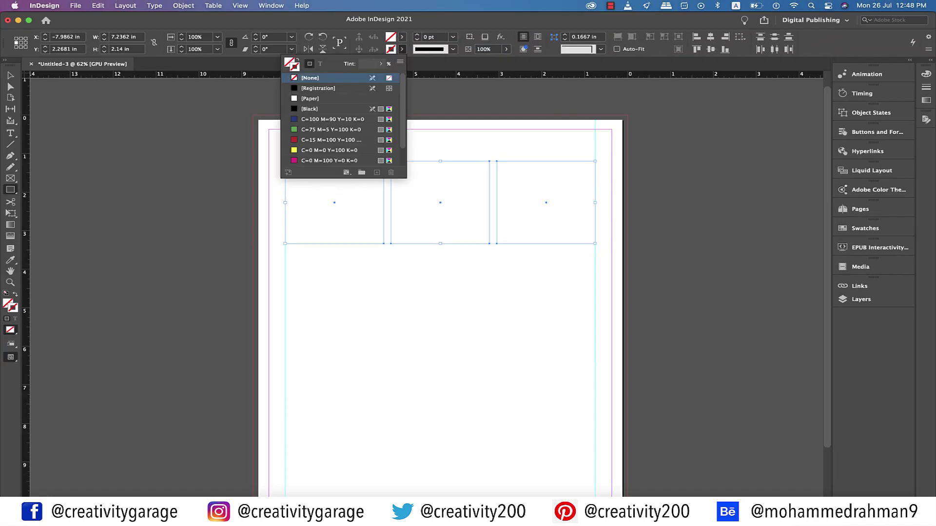
pyautogui.click(317, 108)
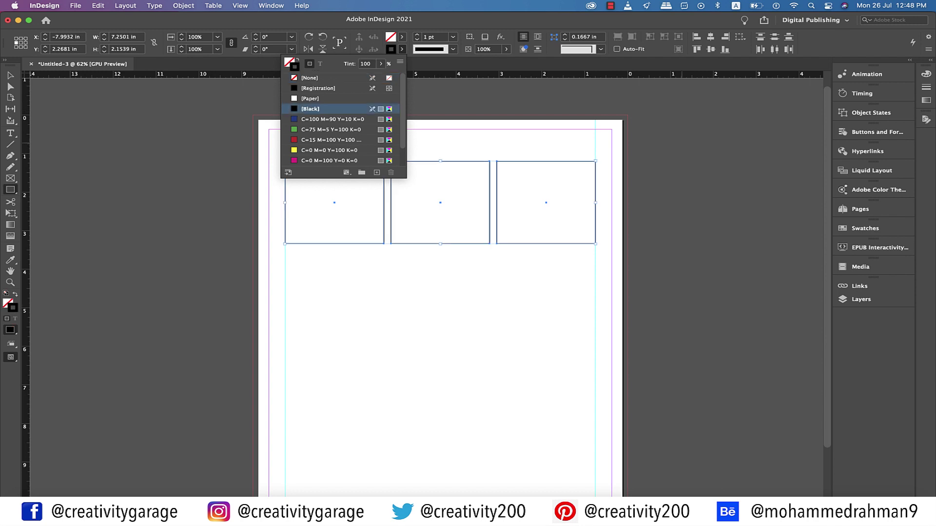
pyautogui.press('v')
pyautogui.press('Escape')
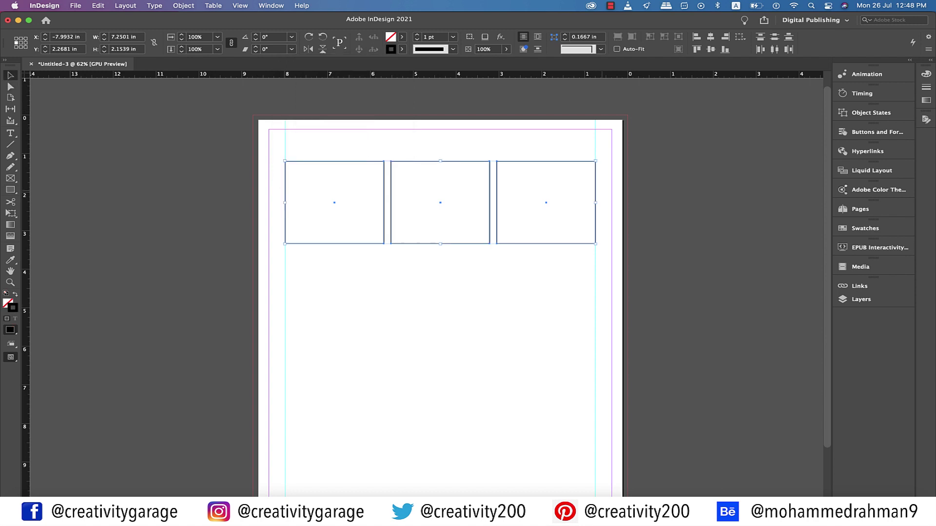
pyautogui.press('super+shift+a')
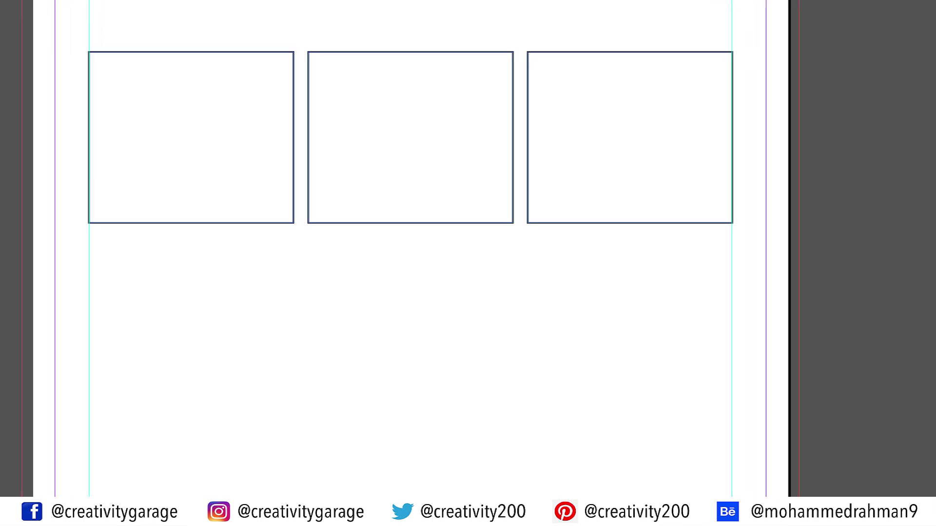
# Group and then ungroup the first two frames
pyautogui.moveTo(346, 257); pyautogui.dragTo(257, 190)
pyautogui.rightClick(267, 195)
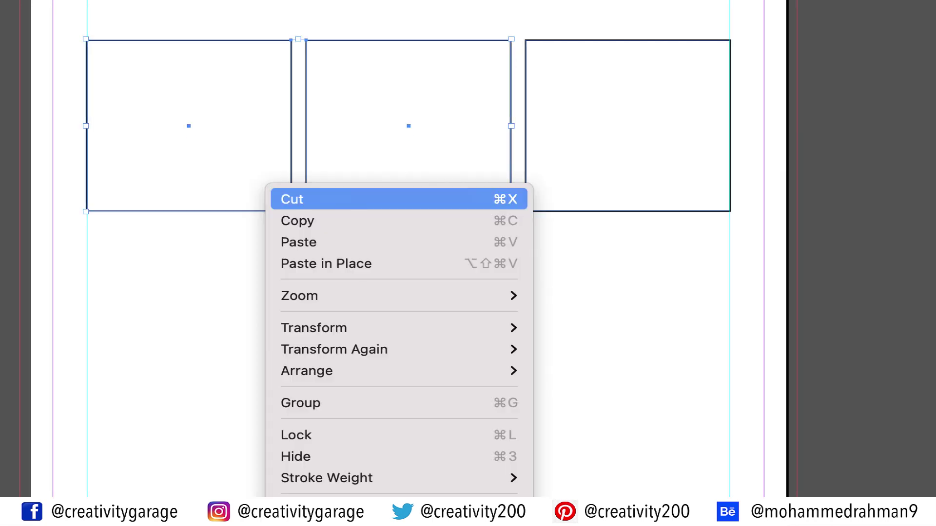
pyautogui.click(341, 402)
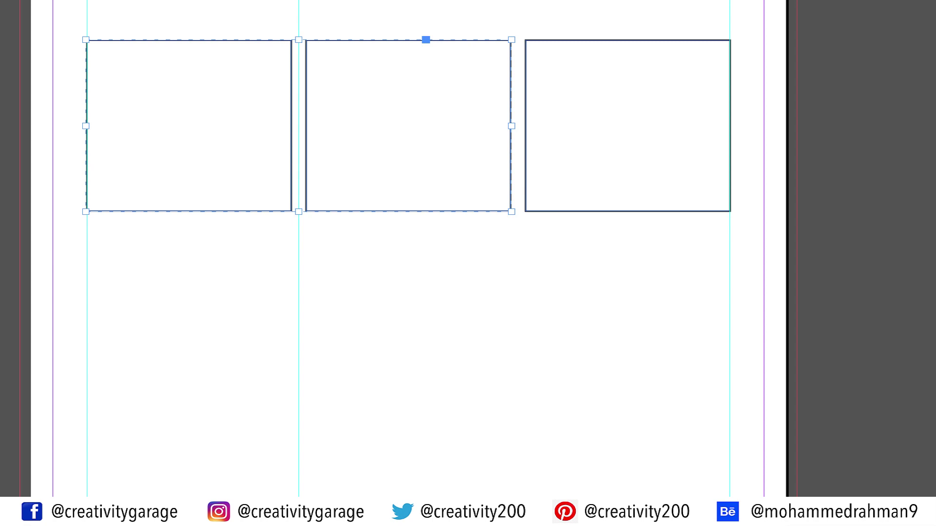
pyautogui.rightClick(381, 185)
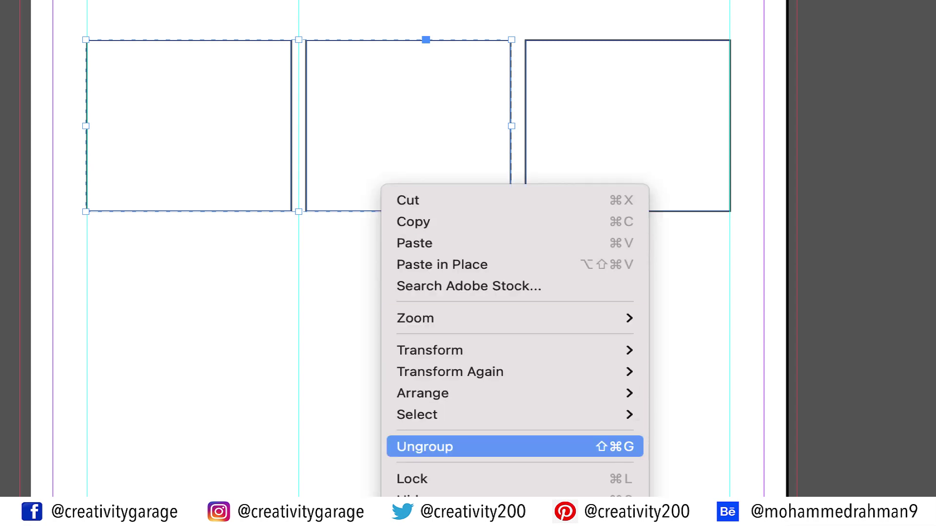
pyautogui.click(424, 447)
pyautogui.press('shift+super+a')
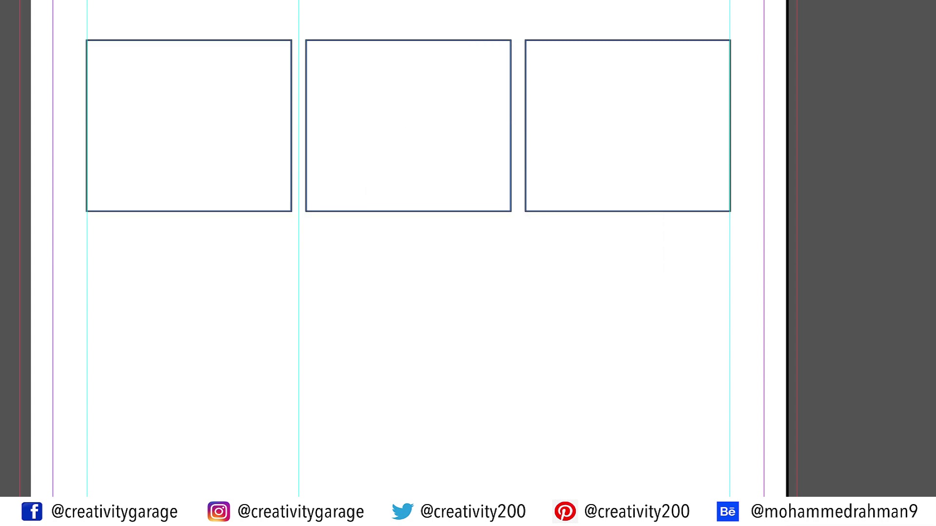
# Group the middle and right frames, add a column-boundary guide, and delete all frames
pyautogui.moveTo(585, 292); pyautogui.dragTo(452, 143)
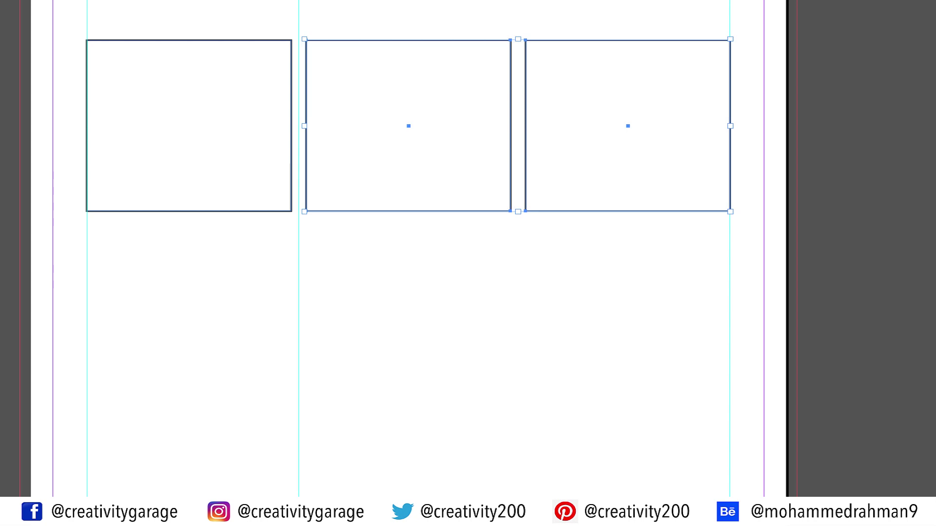
pyautogui.rightClick(481, 157)
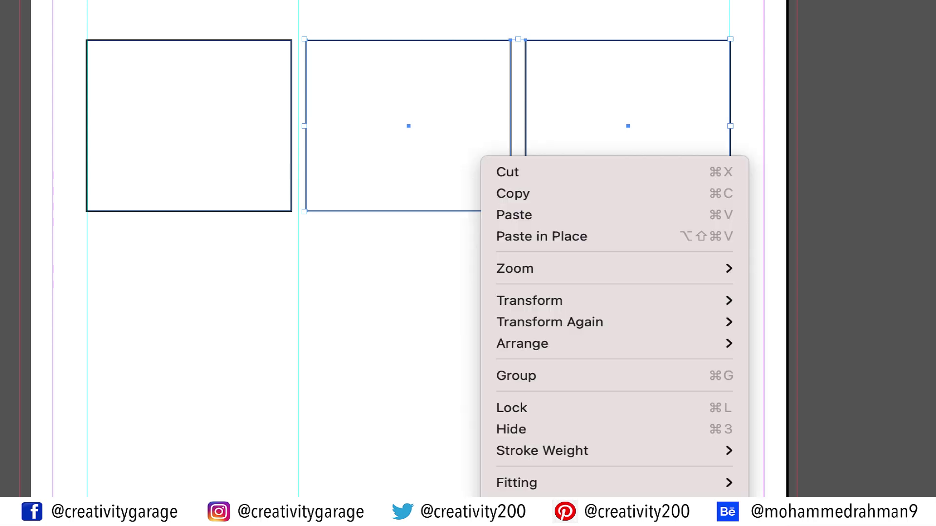
pyautogui.click(517, 375)
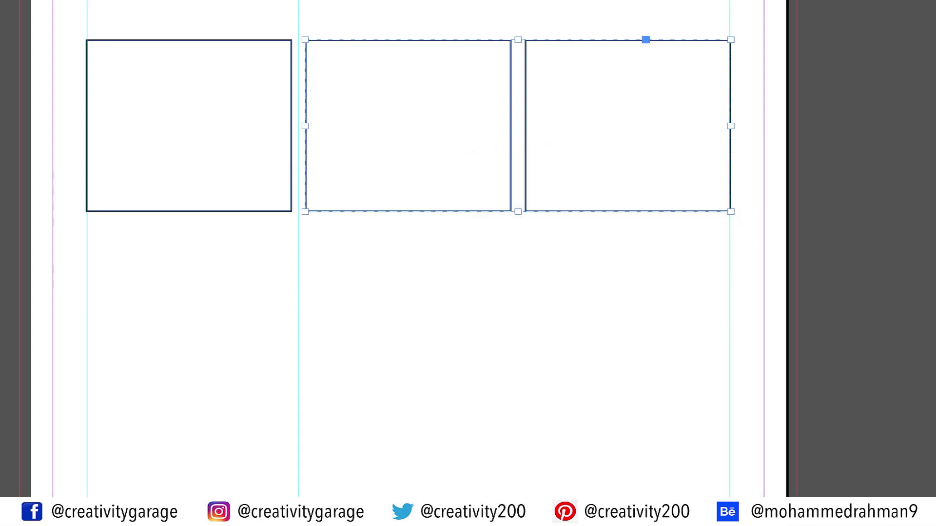
pyautogui.moveTo(278, 341); pyautogui.dragTo(518, 341)
pyautogui.press('Delete')
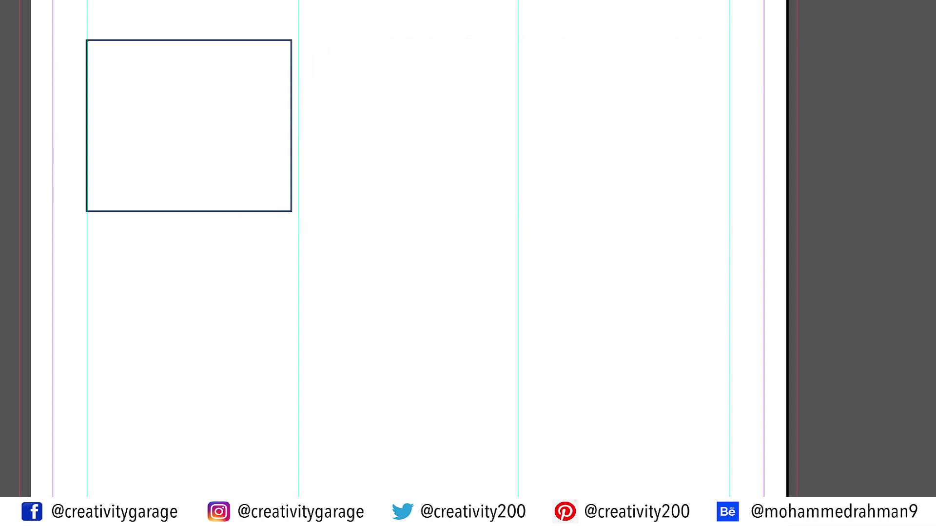
pyautogui.click(190, 126)
pyautogui.press('Delete')
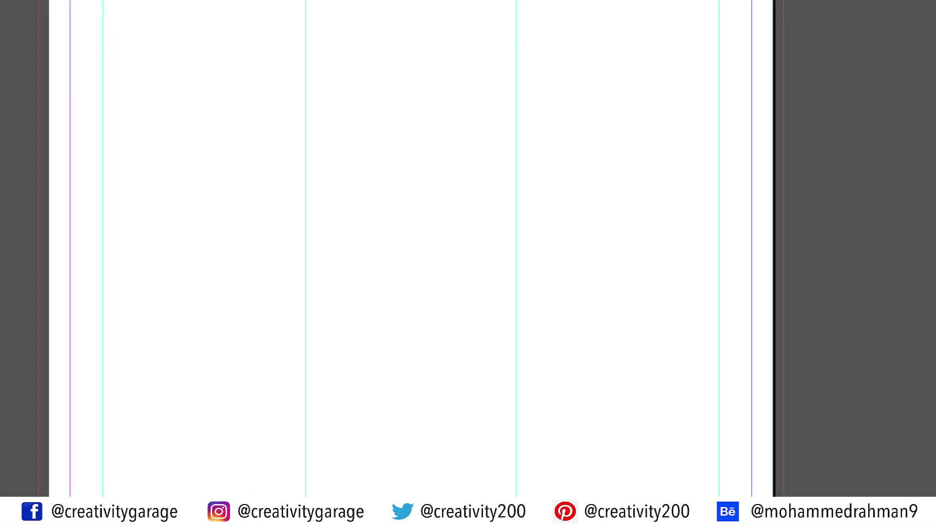
# Draw a frame spanning the first column and add a guide through its centre
pyautogui.moveTo(87, 92); pyautogui.dragTo(298, 230)
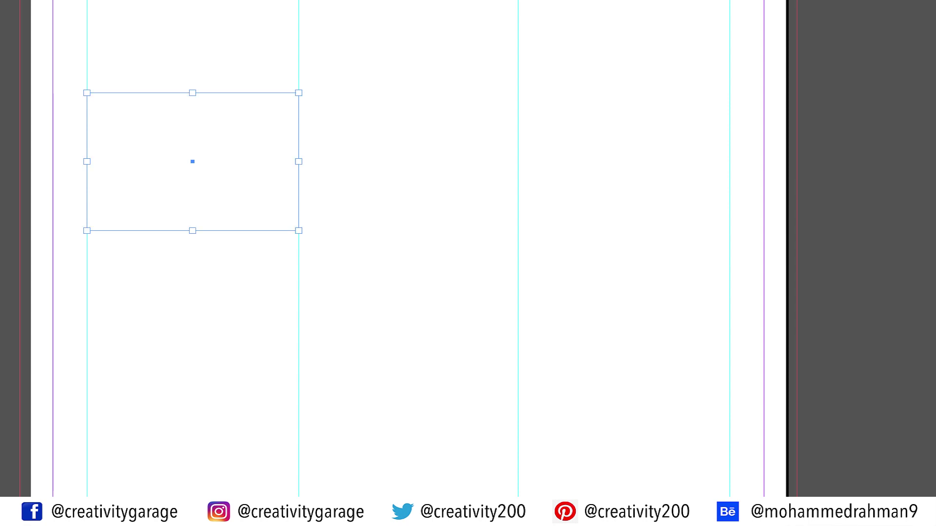
pyautogui.moveTo(1, 292); pyautogui.dragTo(193, 293)
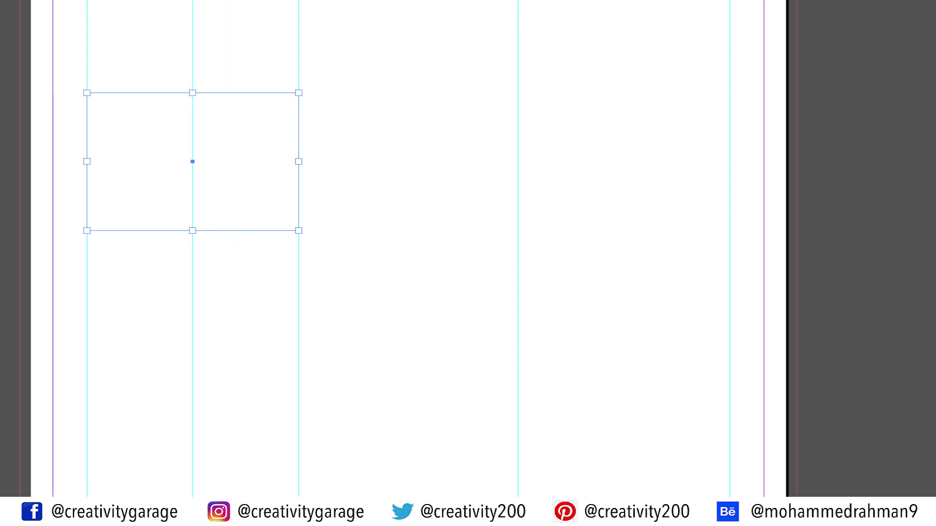
pyautogui.press('v')
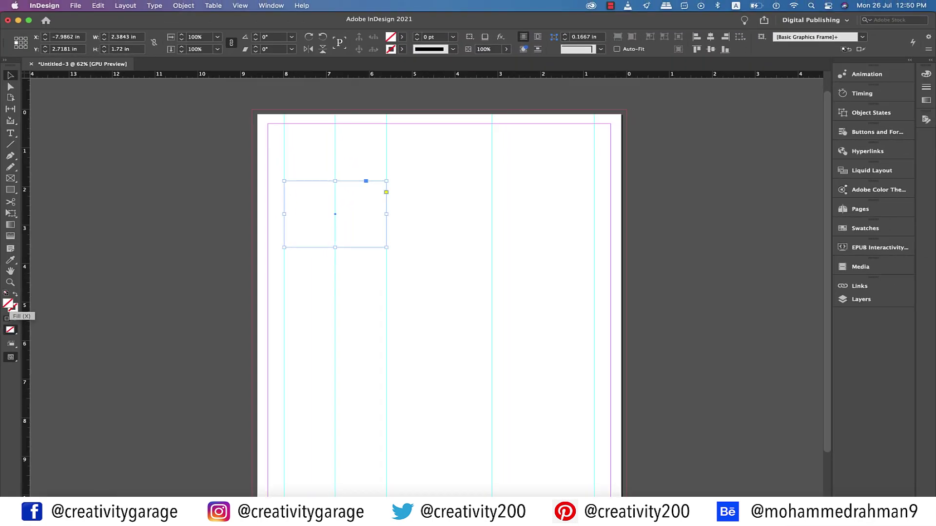
# Fill the frame with orange-red #ed6128 from the Color Picker
pyautogui.doubleClick(8, 305)
pyautogui.click(229, 161)
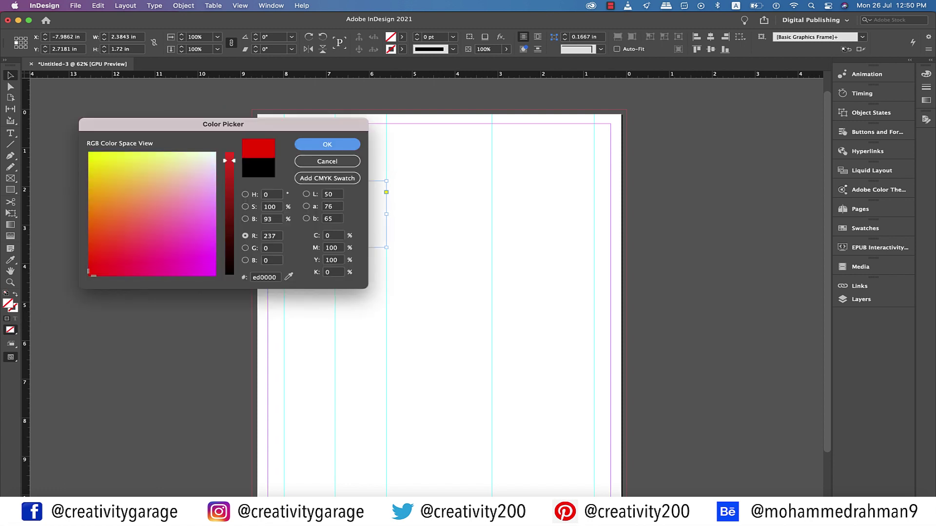
pyautogui.click(113, 229)
pyautogui.moveTo(113, 229); pyautogui.dragTo(110, 225)
pyautogui.press('Return')
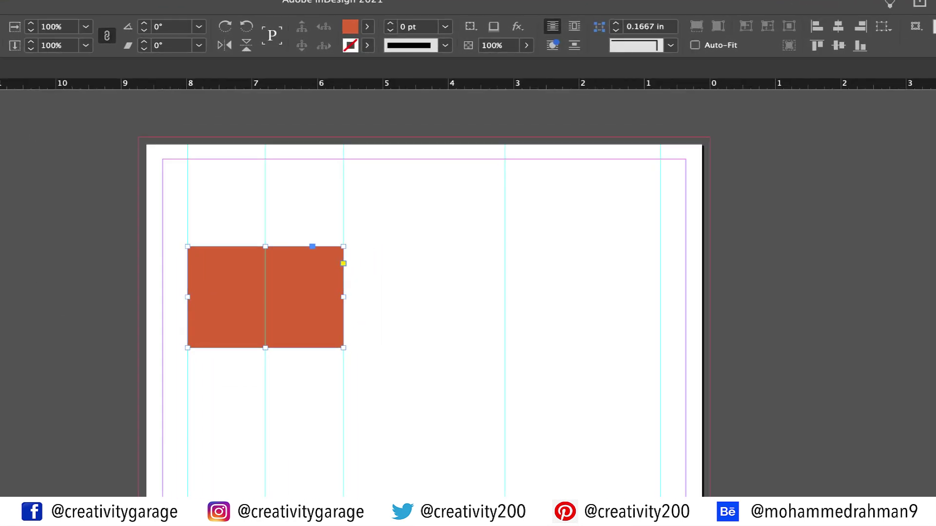
# Give the orange rectangle rounded corners of 0.1667 in
pyautogui.click(671, 45)
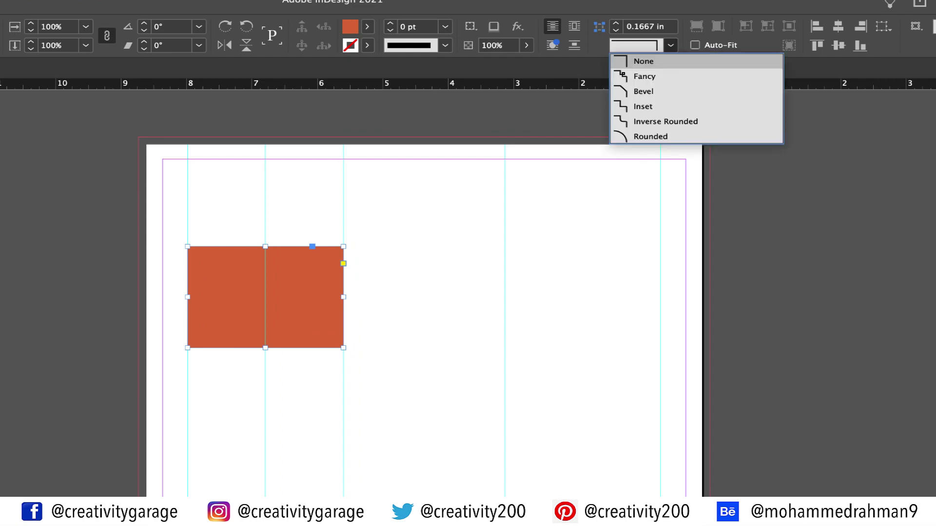
pyautogui.click(650, 136)
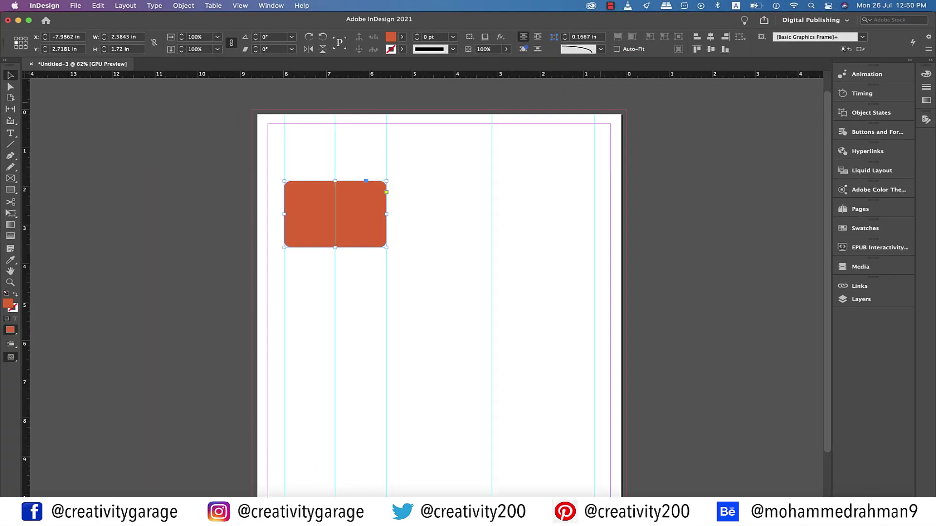
pyautogui.press('super+shift+a')
pyautogui.press('super+equal')
pyautogui.press('super+equal')
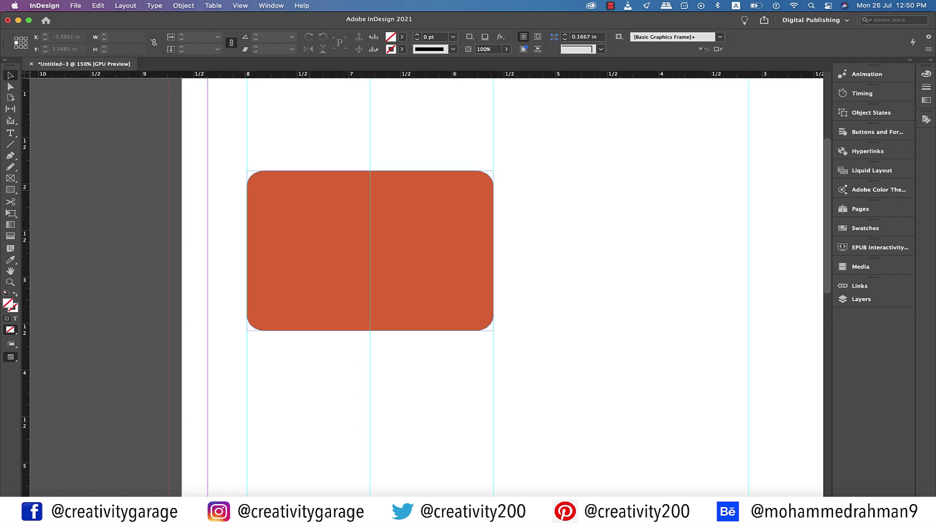
# Narrow the rectangle to about 2.1 in wide and nudge it slightly right
pyautogui.click(491, 272)
pyautogui.moveTo(493, 272); pyautogui.dragTo(465, 271)
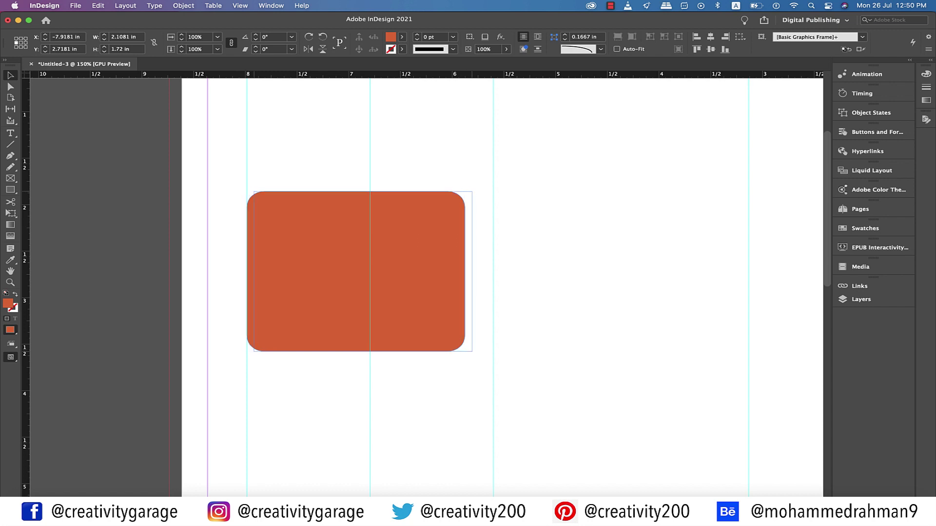
pyautogui.press('Right')
pyautogui.press('Right')
pyautogui.press('Right')
pyautogui.press('Right')
pyautogui.press('Right')
pyautogui.press('Right')
pyautogui.press('Right')
pyautogui.press('Right')
pyautogui.press('Right')
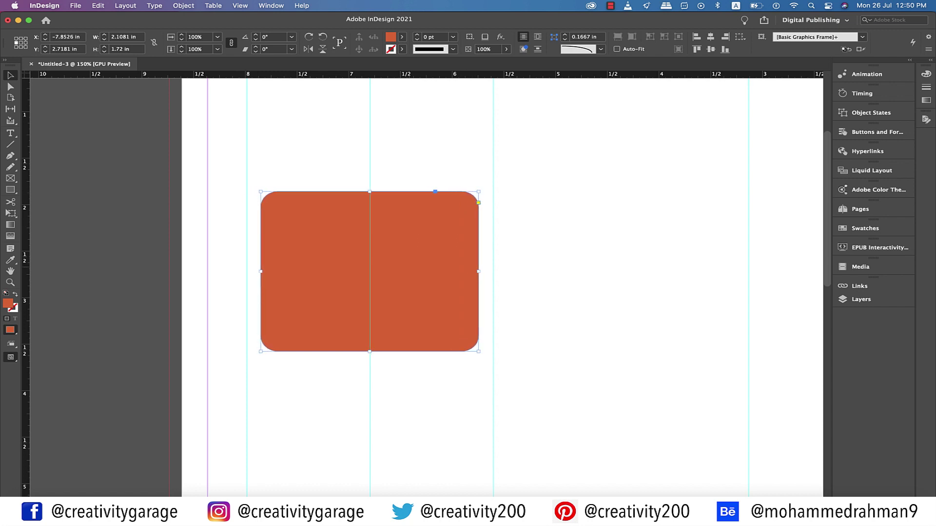
pyautogui.moveTo(10, 178); pyautogui.dragTo(54, 199)
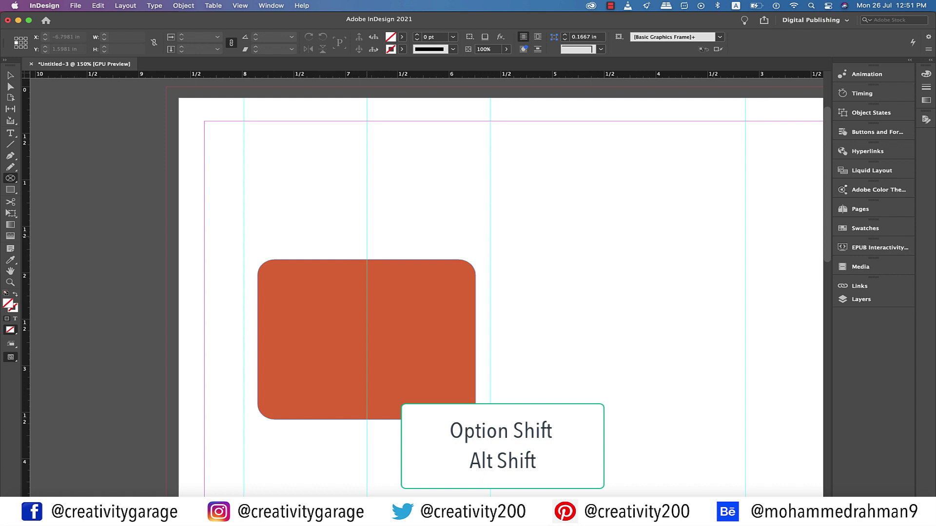
# Draw an oval frame over the orange box's top and place 15.1_Creating a CV.jpg in it
pyautogui.moveTo(368, 238); pyautogui.dragTo(459, 319)
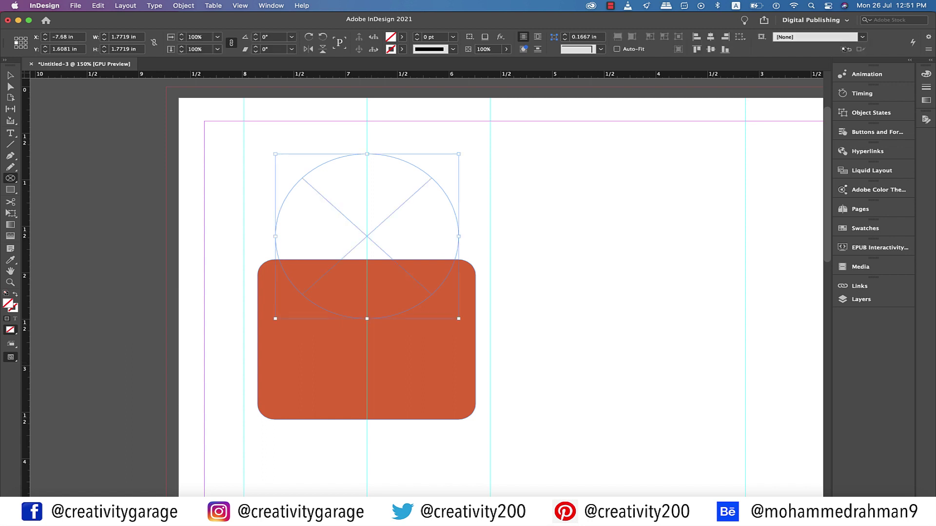
pyautogui.click(76, 5)
pyautogui.click(92, 144)
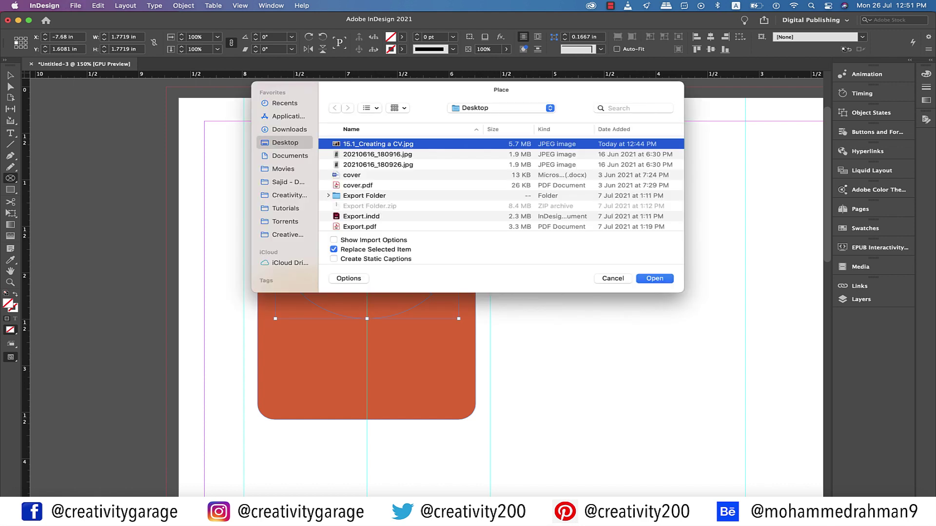
pyautogui.press('Return')
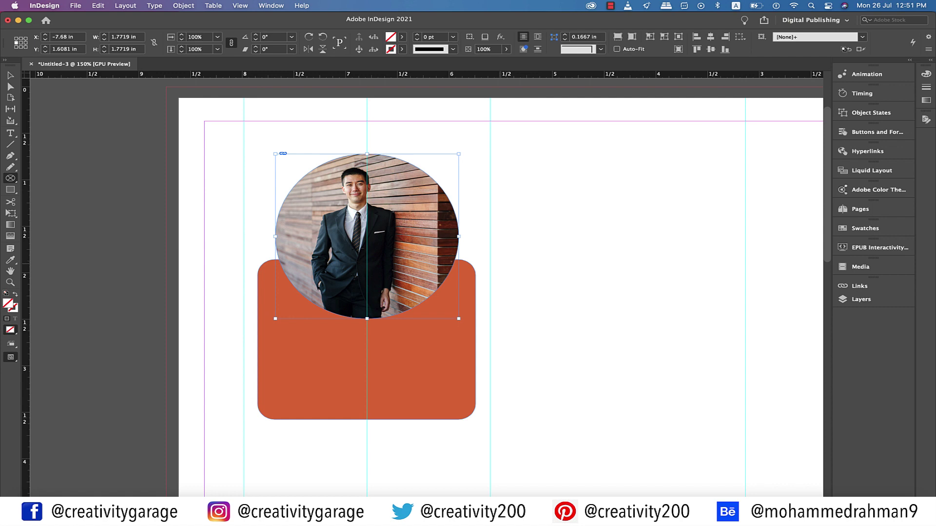
# Draw a text frame across the orange box and type the CV holder's name
pyautogui.press('t')
pyautogui.moveTo(272, 335); pyautogui.dragTo(299, 363)
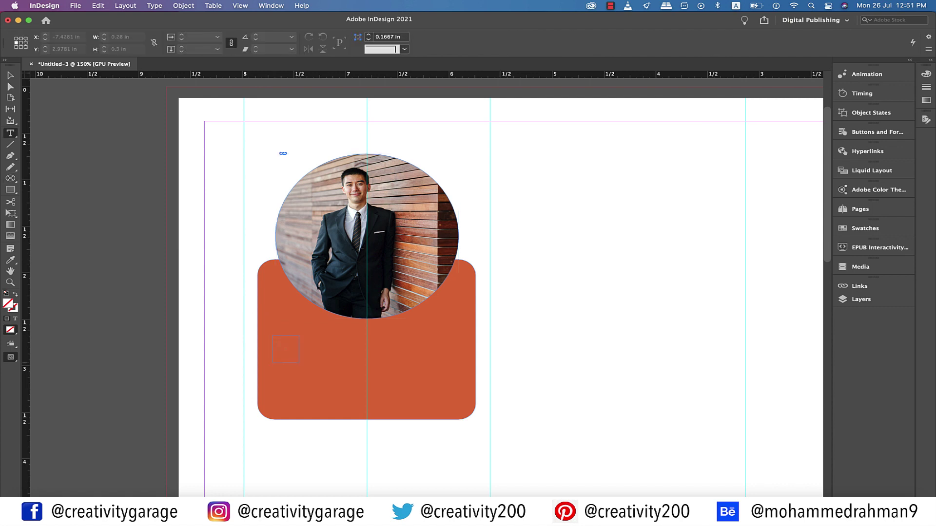
pyautogui.moveTo(435, 372); pyautogui.dragTo(463, 373)
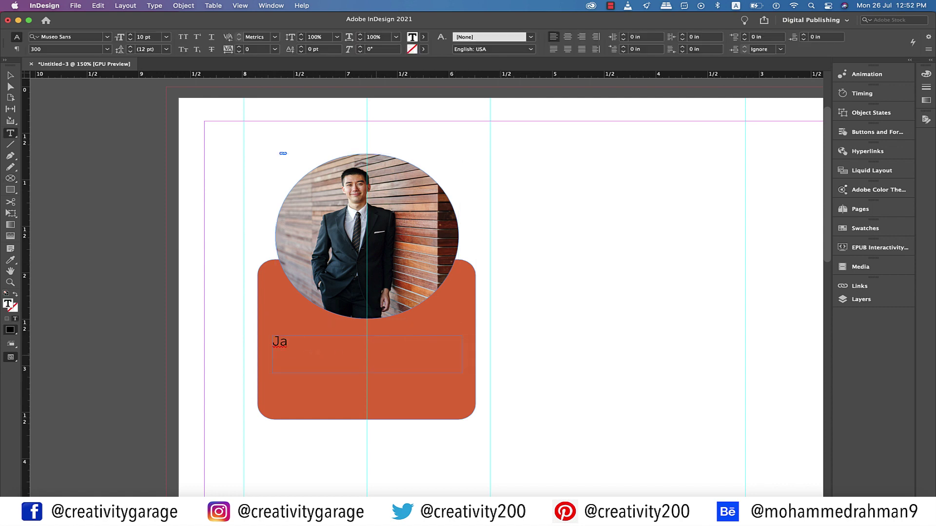
pyautogui.hotkey('shift', 'Left')
pyautogui.hotkey('shift', 'Left')
pyautogui.hotkey('shift', 'Left')
pyautogui.hotkey('shift', 'Left')
pyautogui.hotkey('shift', 'Left')
pyautogui.hotkey('shift', 'Left')
pyautogui.hotkey('shift', 'Left')
pyautogui.hotkey('shift', 'Left')
pyautogui.hotkey('shift', 'Left')
pyautogui.hotkey('shift', 'Left')
pyautogui.hotkey('shift', 'Left')
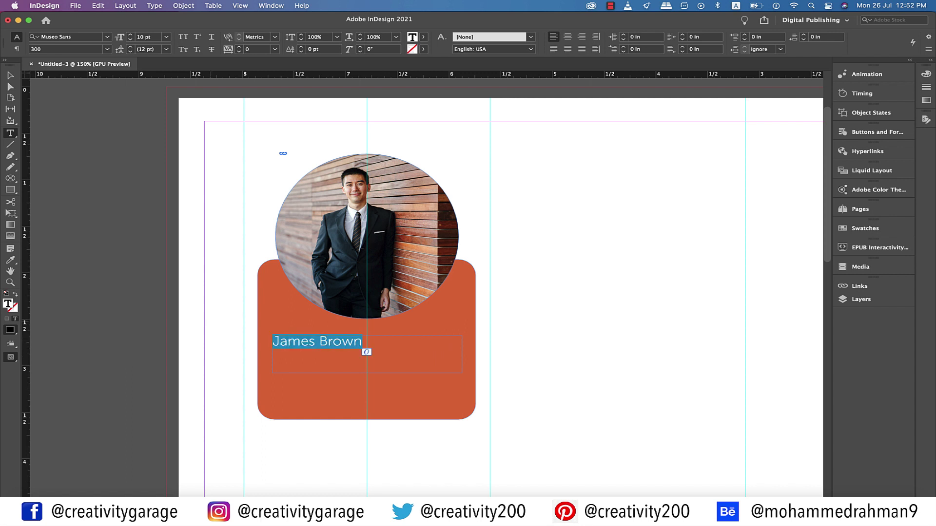
# Set the name to Humanst521 BT Bold, centred, at 14 pt
pyautogui.click(63, 37)
pyautogui.write('Hum')
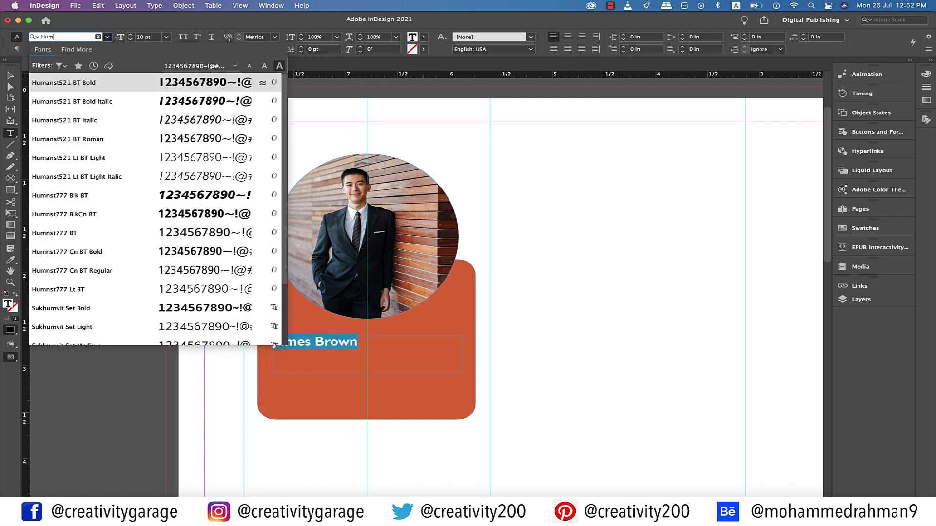
pyautogui.press('Return')
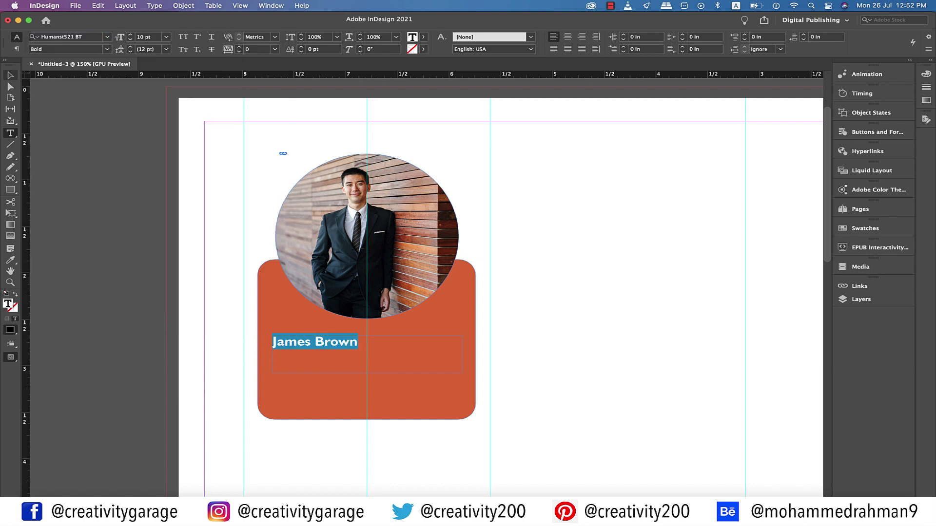
pyautogui.press('super+shift+c')
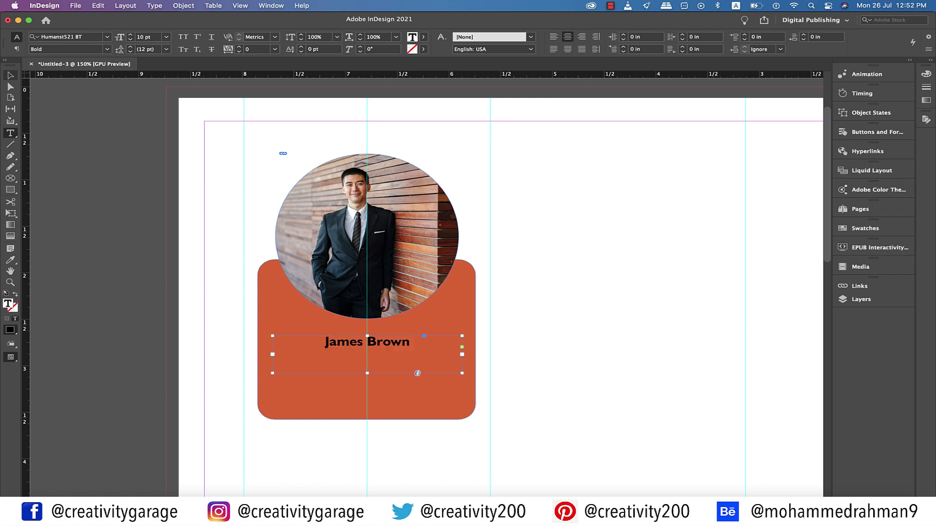
pyautogui.click(166, 37)
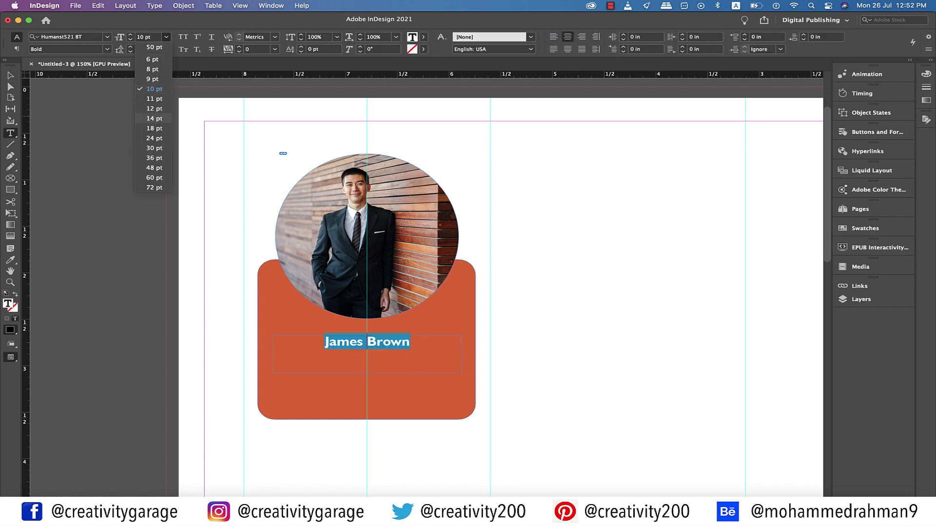
pyautogui.click(154, 119)
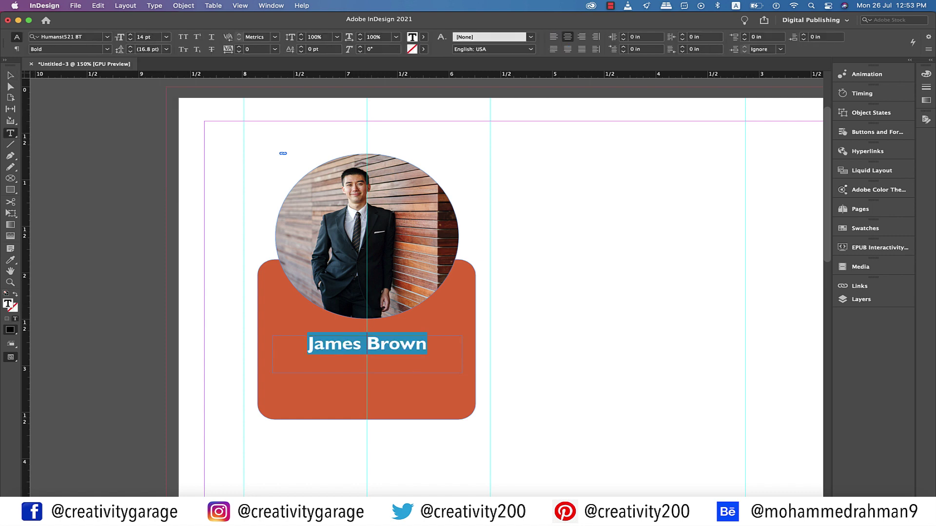
# Shorten the name's text frame to fit the text
pyautogui.press('Escape')
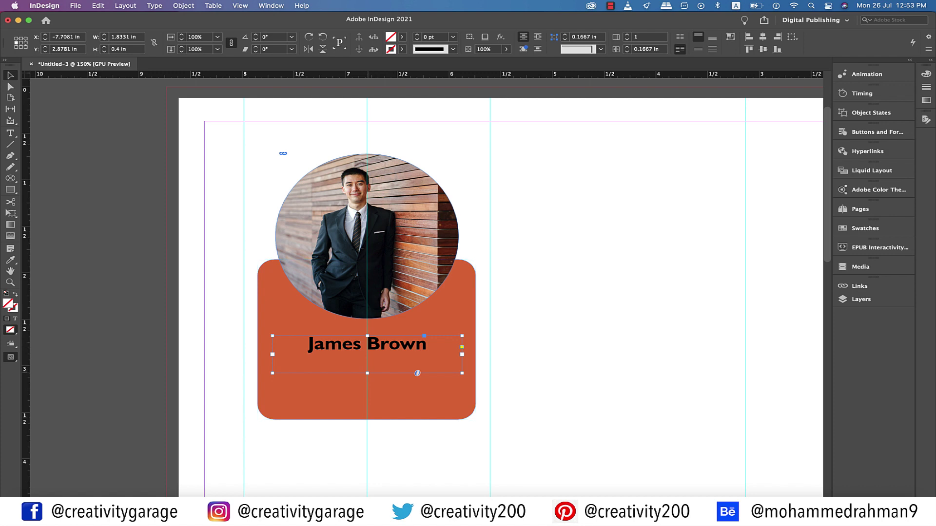
pyautogui.moveTo(417, 373); pyautogui.dragTo(418, 360)
pyautogui.click(367, 347)
pyautogui.hscroll(1, 499, 288)
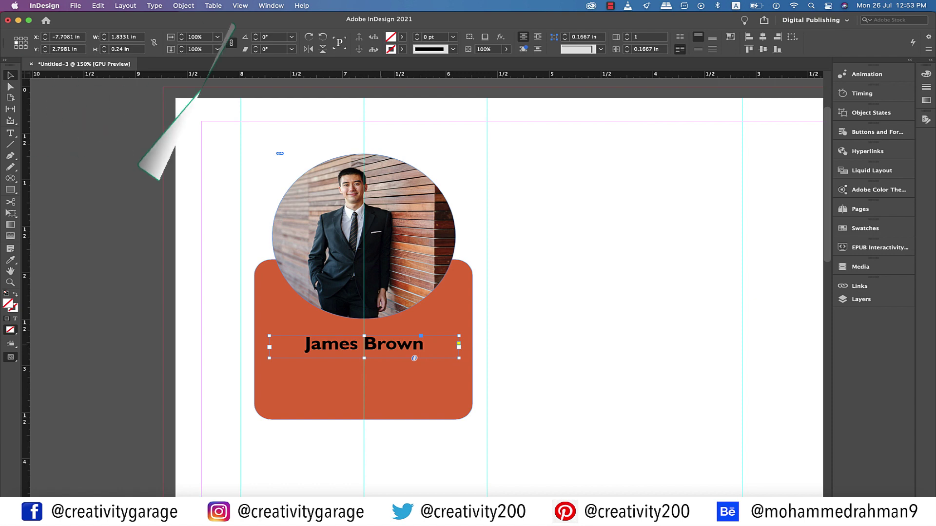
# Duplicate the name frame just below and retype it as 'Chemical Engineer'
pyautogui.press('super+shift+a')
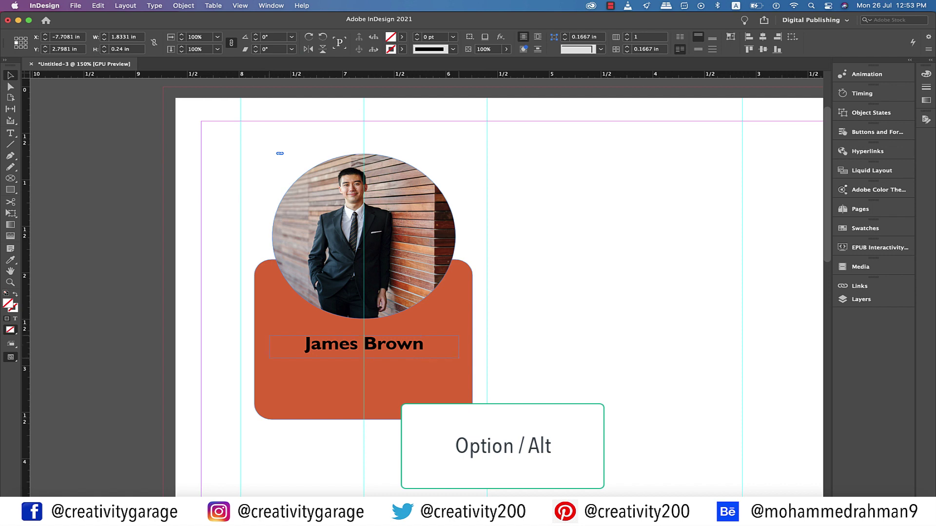
pyautogui.moveTo(341, 369); pyautogui.dragTo(341, 373)
pyautogui.press('super+v')
pyautogui.press('super+a')
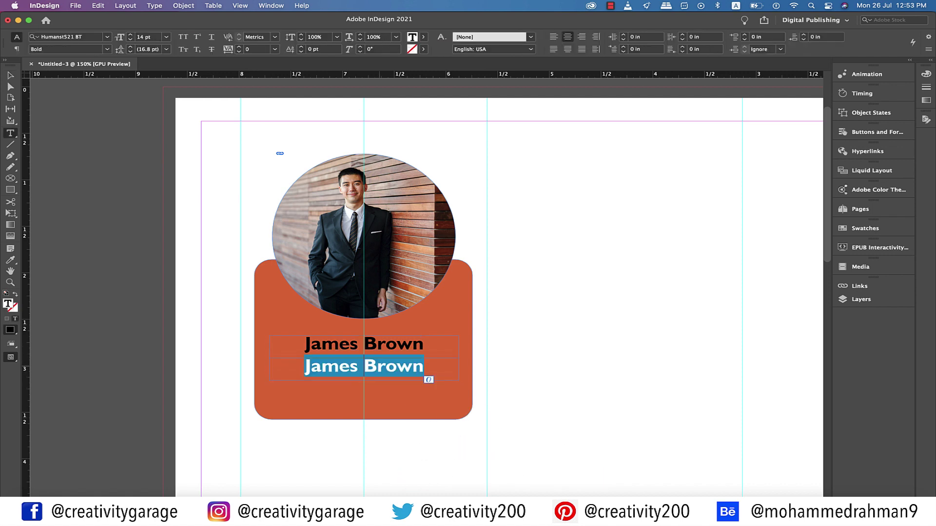
pyautogui.write('Chemical ')
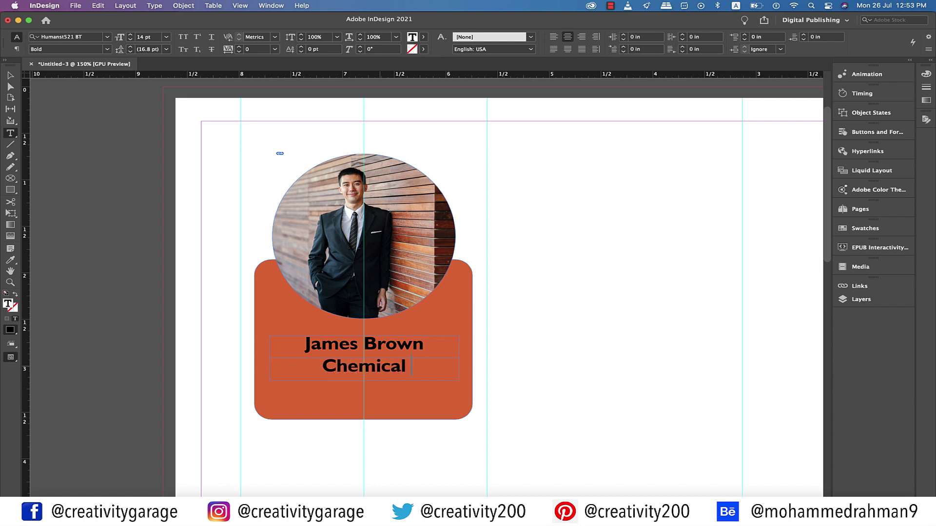
pyautogui.write('Engin')
pyautogui.write('eer')
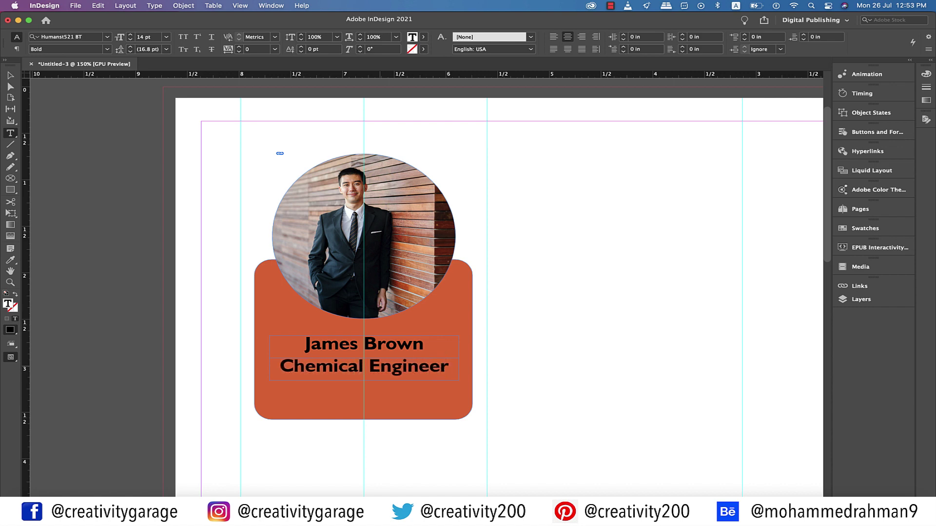
# Make the Chemical Engineer text white ([Paper]) at 8 pt
pyautogui.tripleClick(451, 375)
pyautogui.click(423, 37)
pyautogui.click(332, 86)
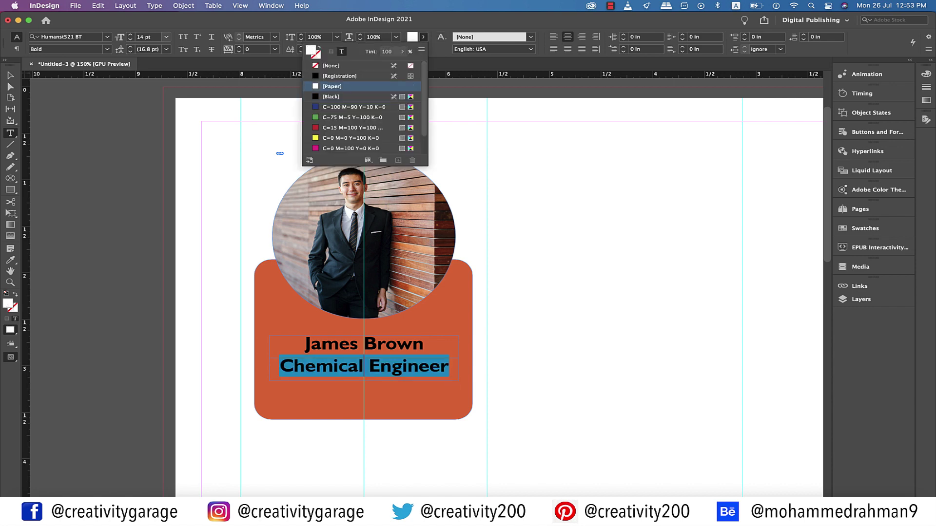
pyautogui.press('Escape')
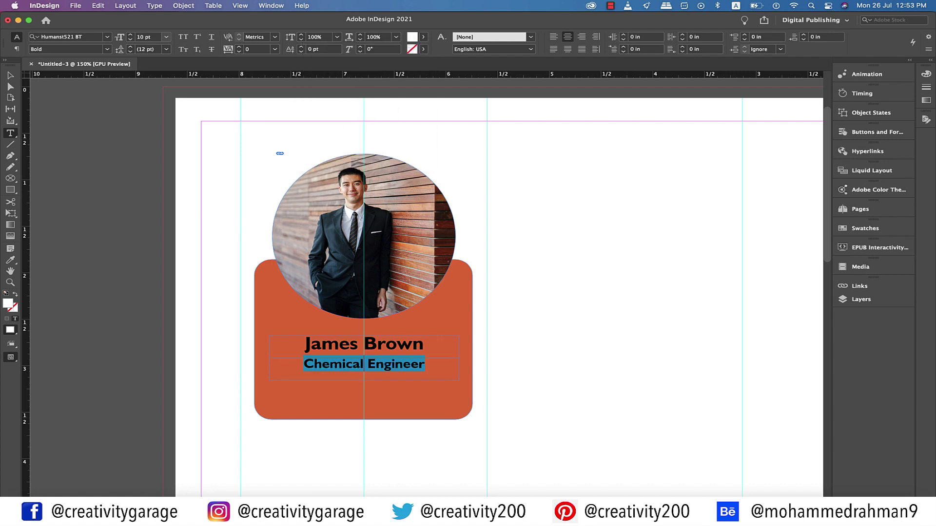
pyautogui.click(166, 37)
pyautogui.click(146, 80)
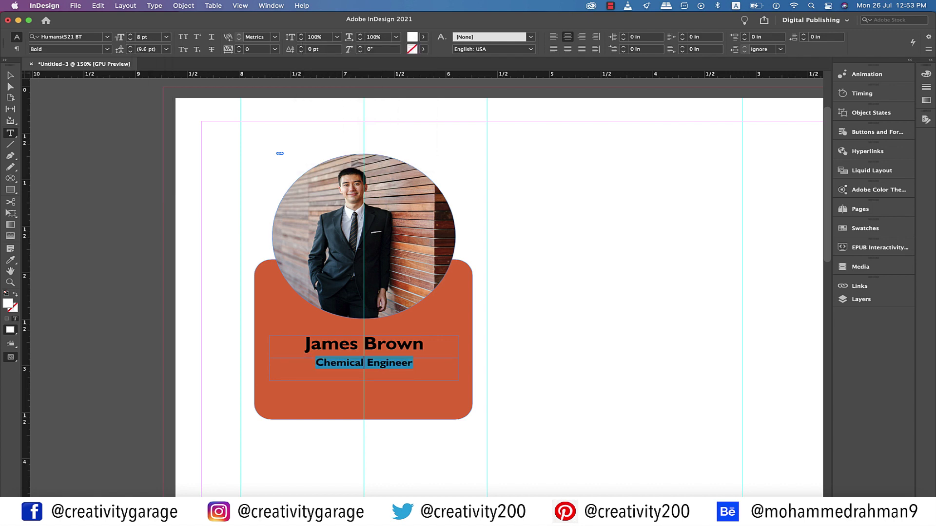
# Nudge the job title frame slightly down and preview the layout without guides
pyautogui.click(10, 75)
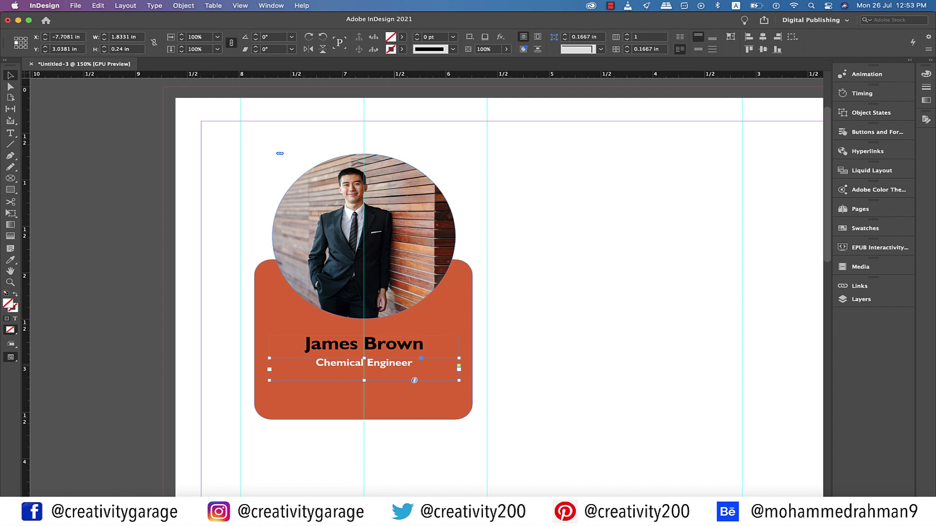
pyautogui.press('Down')
pyautogui.press('Down')
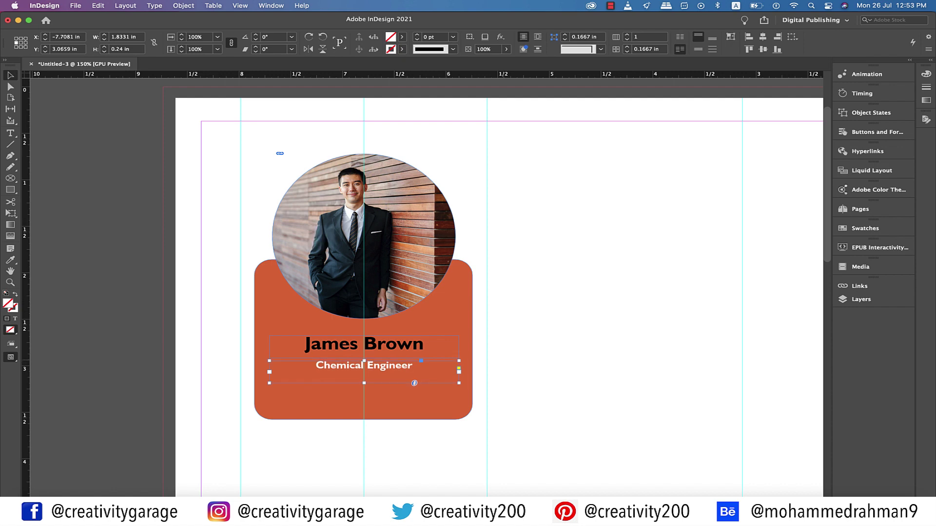
pyautogui.press('w')
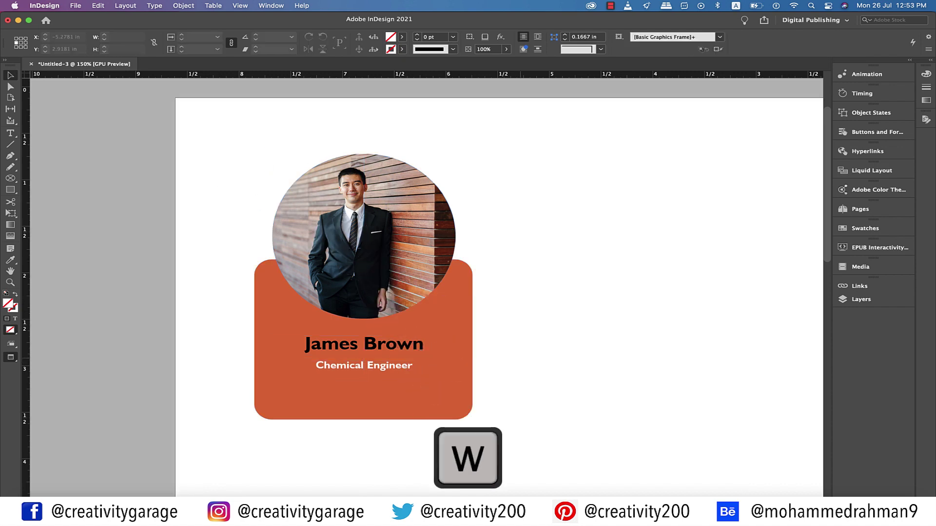
pyautogui.press('w')
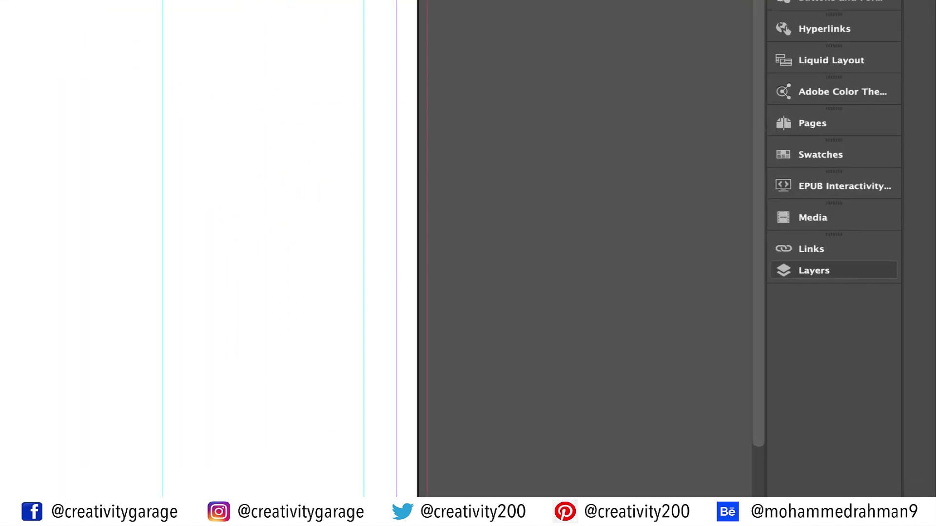
# Add a new layer named 'background' beneath Layer 1
pyautogui.click(860, 299)
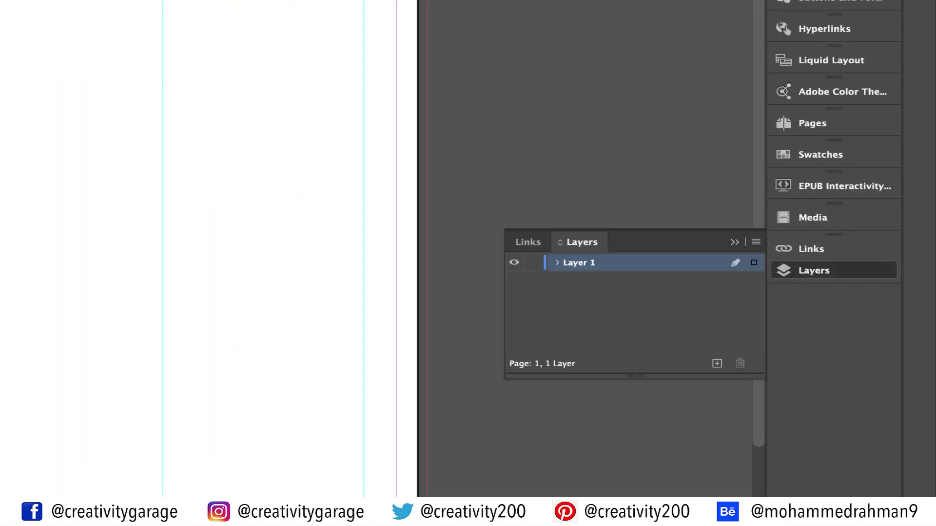
pyautogui.click(717, 363)
pyautogui.click(578, 263)
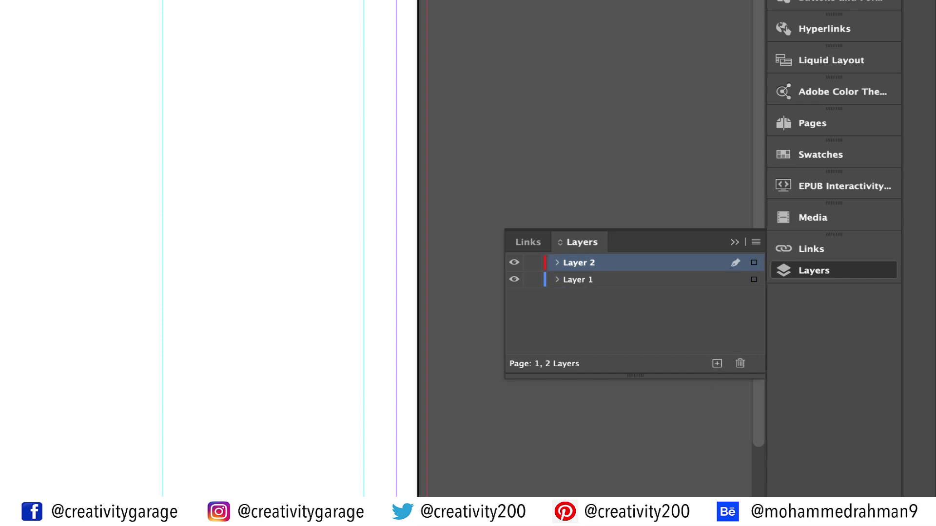
pyautogui.moveTo(578, 262); pyautogui.dragTo(579, 286)
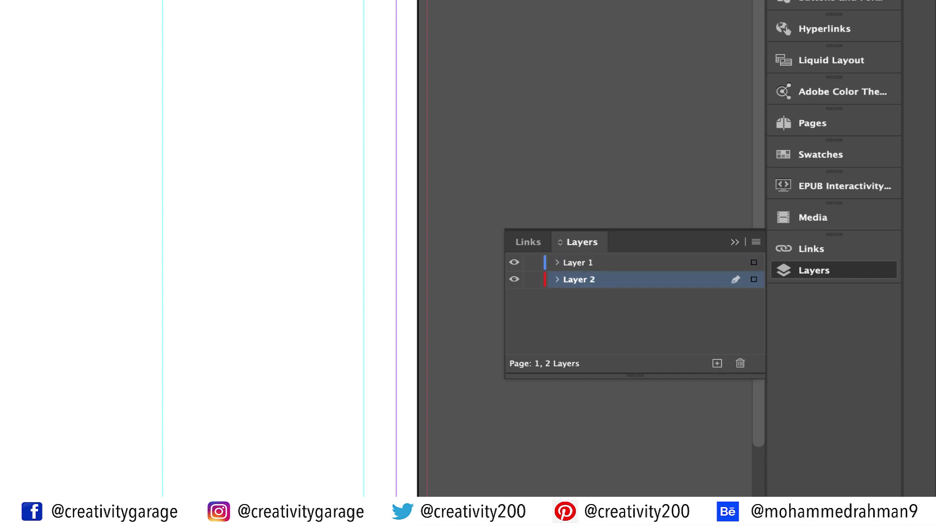
pyautogui.doubleClick(578, 280)
pyautogui.write('background')
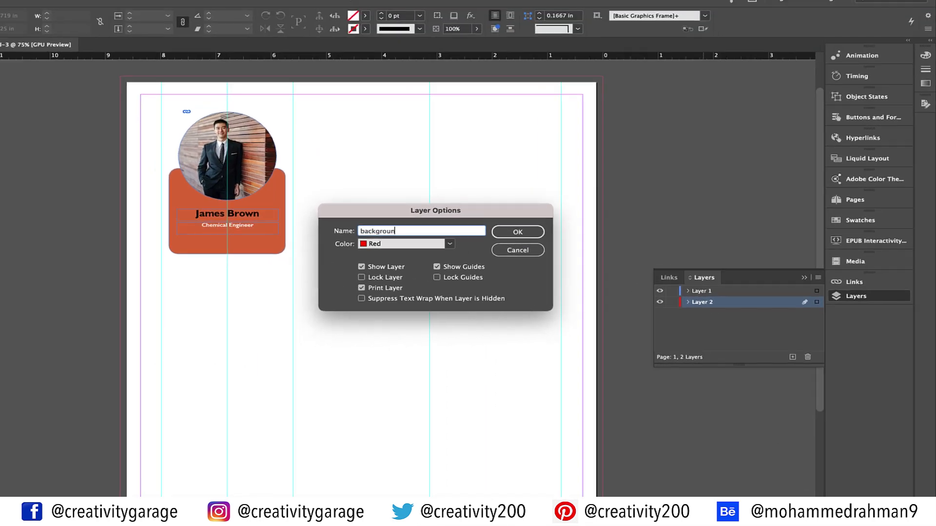
pyautogui.press('Return')
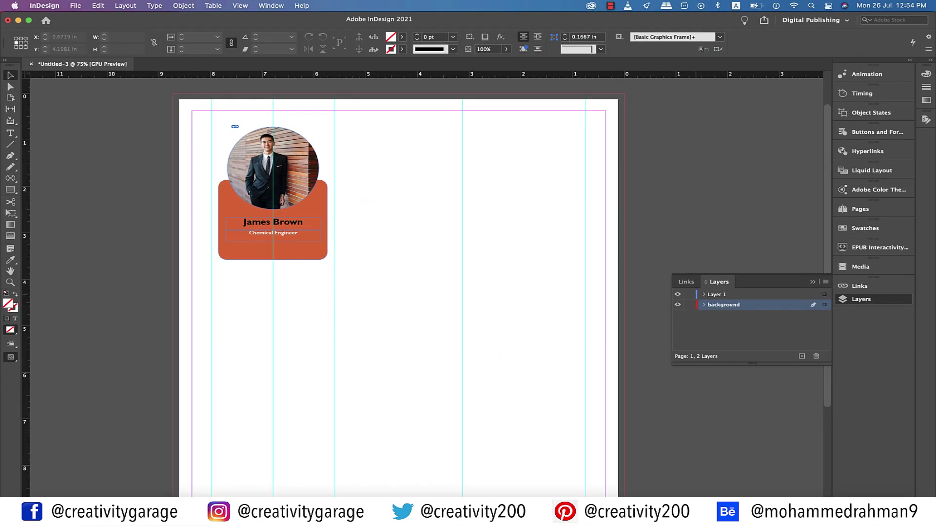
# Draw a page-sized rectangle on the background layer with a pale tinted fill
pyautogui.press('super+minus')
pyautogui.press('m')
pyautogui.moveTo(258, 128); pyautogui.dragTo(558, 474)
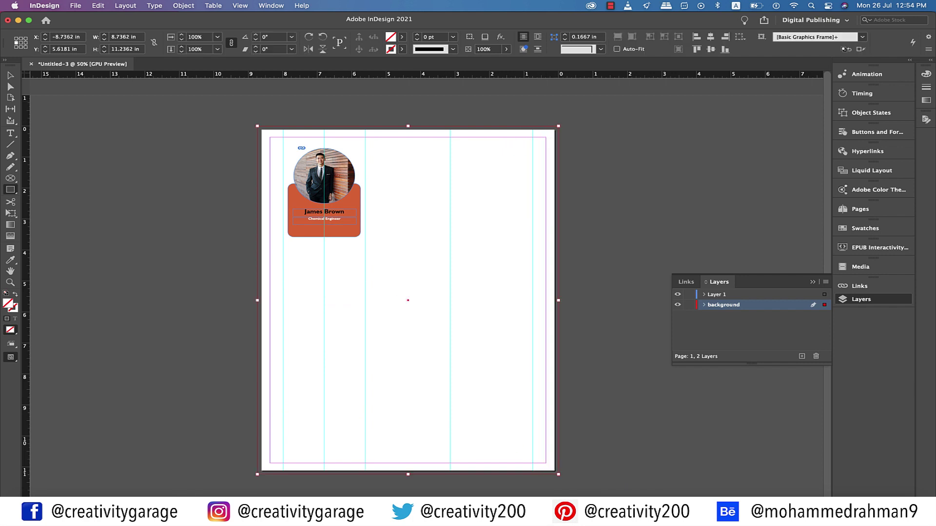
pyautogui.moveTo(223, 124); pyautogui.dragTo(230, 330)
pyautogui.press('Return')
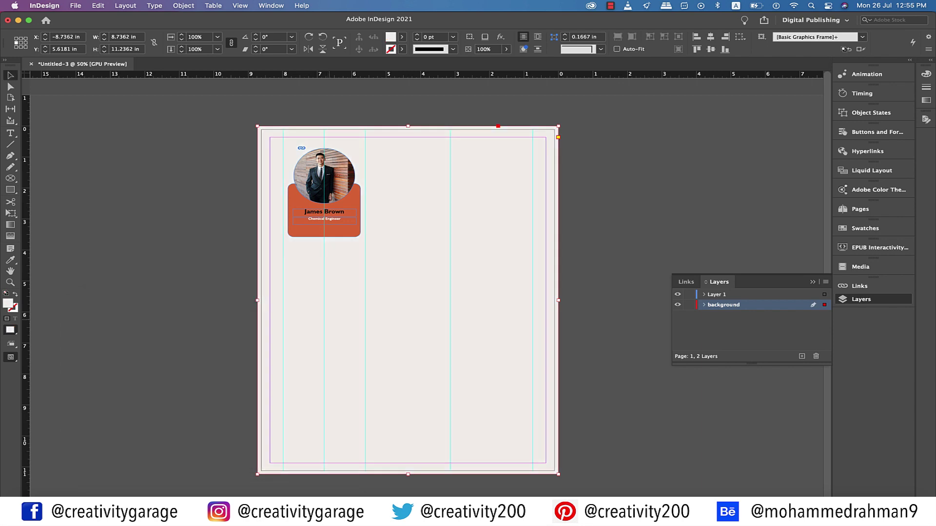
pyautogui.click(636, 356)
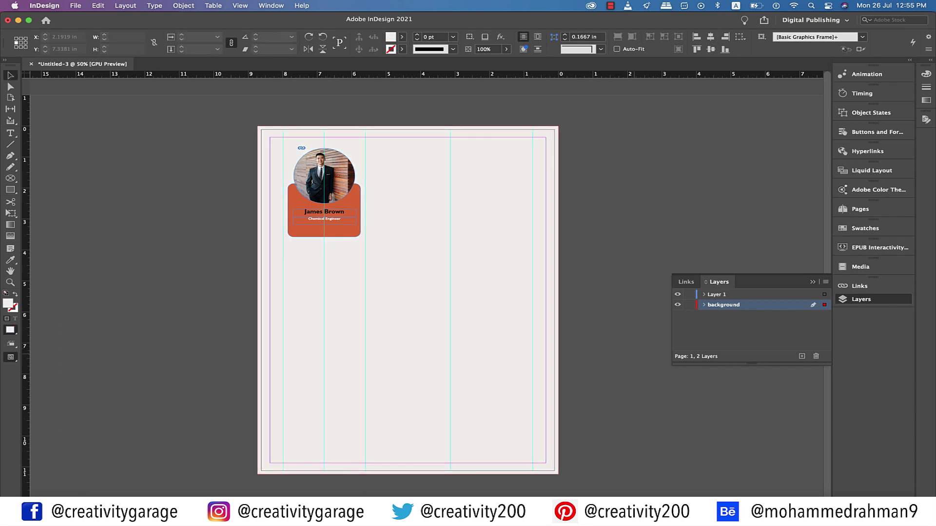
# Lock the background layer and make Layer 1 the working layer
pyautogui.press('w')
pyautogui.press('w')
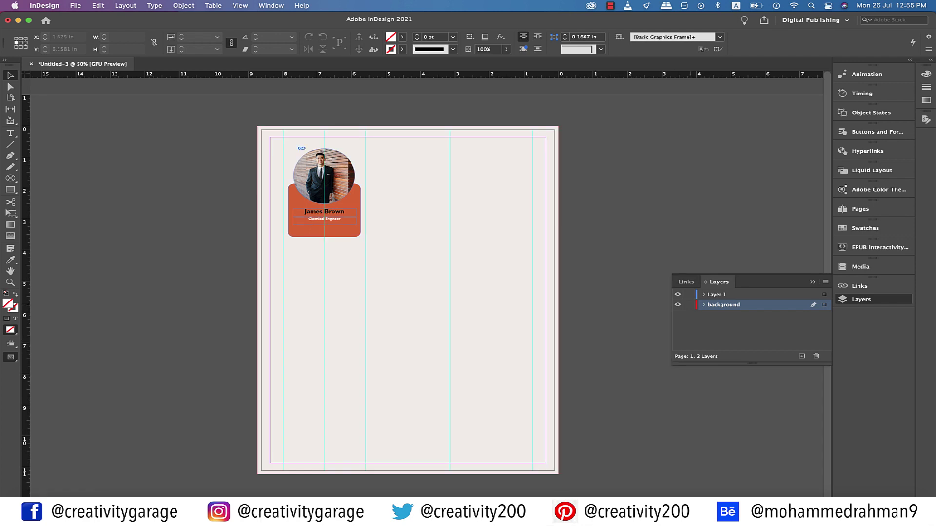
pyautogui.click(689, 304)
pyautogui.click(721, 295)
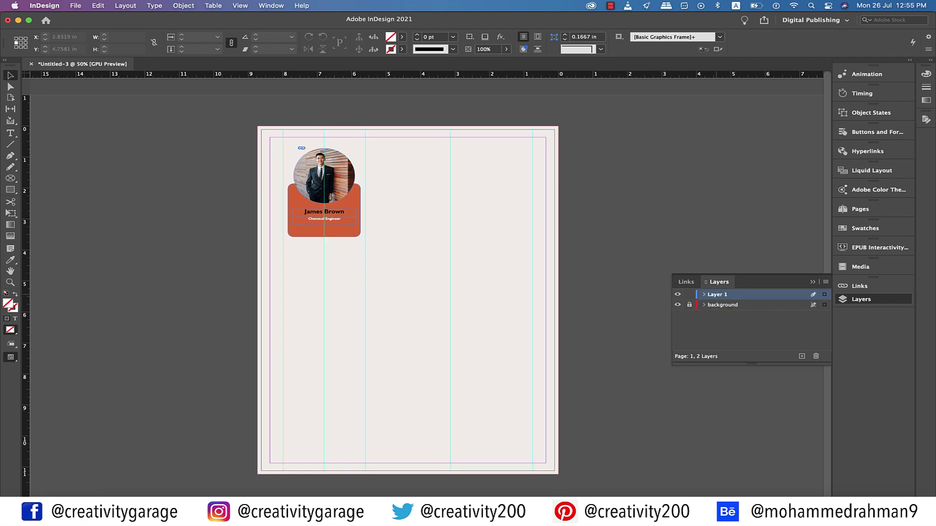
# Draw a text frame below the orange card and type 'My contact details:'
pyautogui.press('super+equal')
pyautogui.press('super+equal')
pyautogui.press('t')
pyautogui.moveTo(286, 241); pyautogui.dragTo(419, 269)
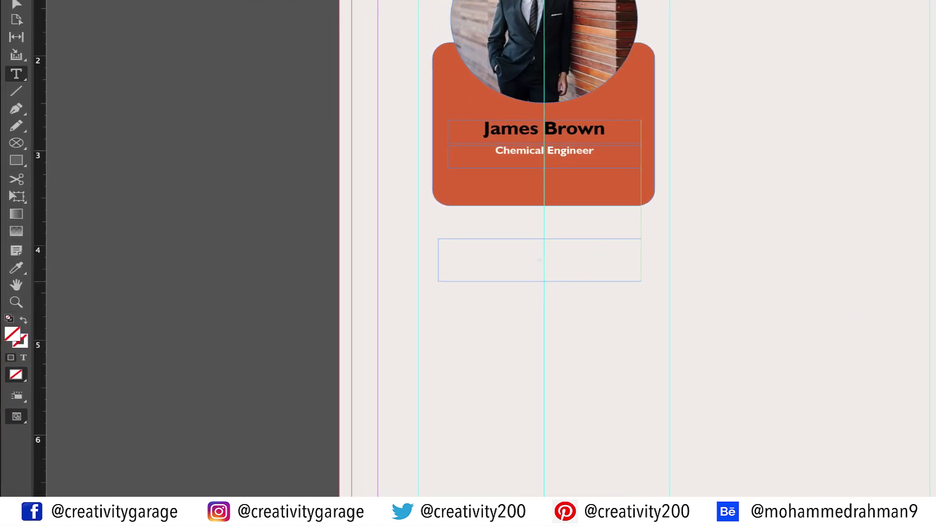
pyautogui.moveTo(641, 281); pyautogui.dragTo(649, 283)
pyautogui.write('My')
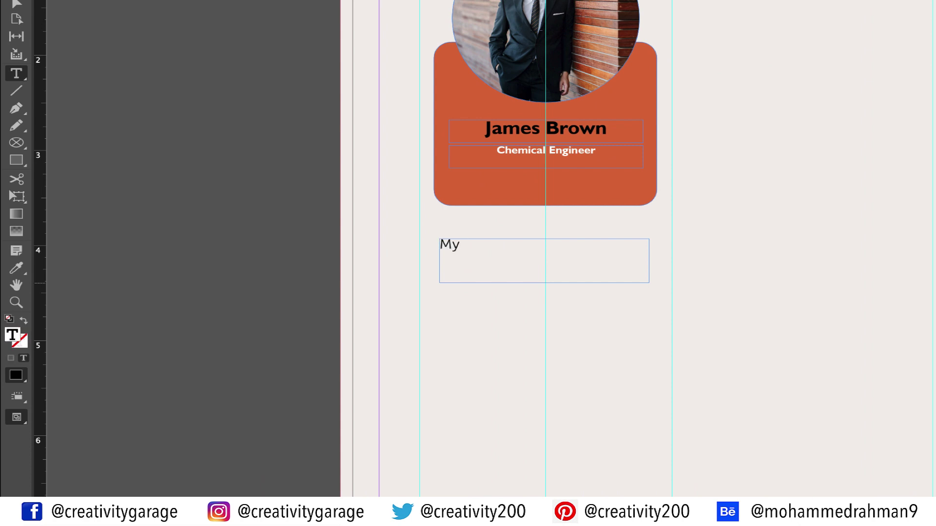
pyautogui.write(' contact details:')
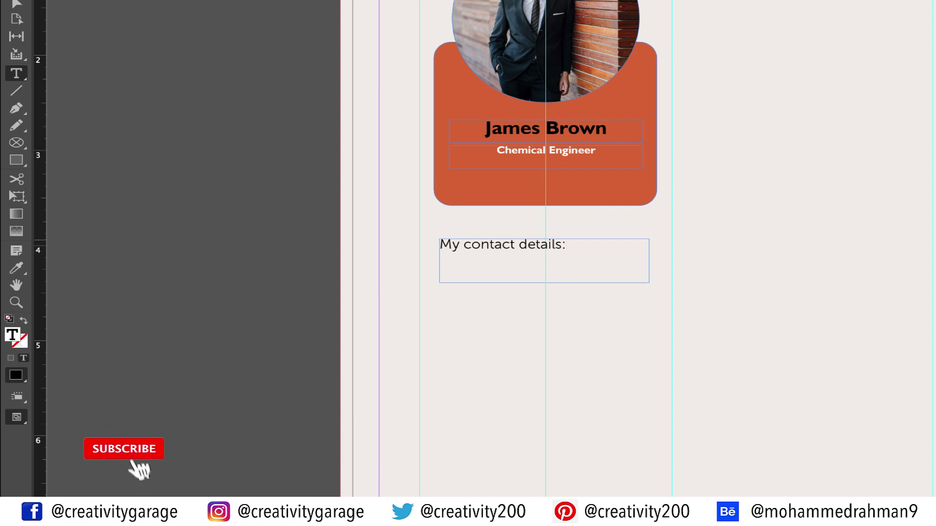
# Color the heading with the card's orange and set it to Humanst521 BT Bold
pyautogui.hotkey('ctrl', 'a')
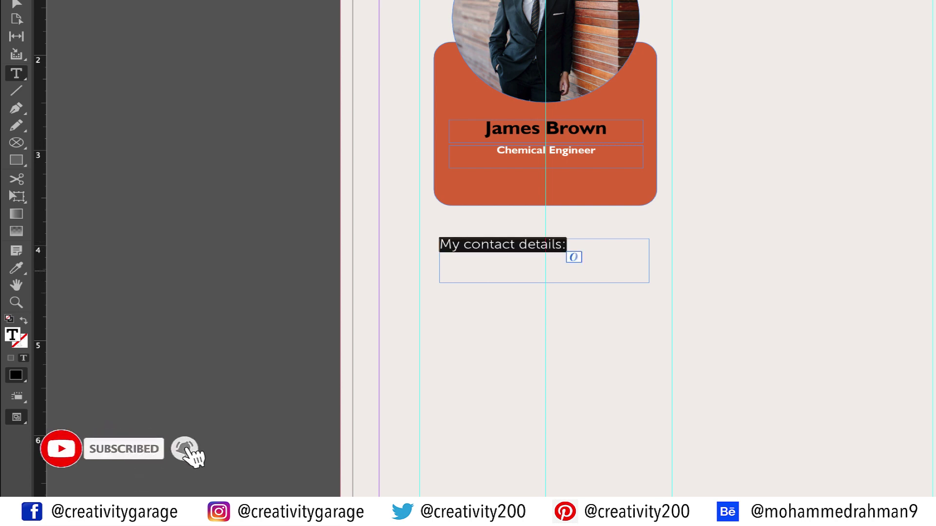
pyautogui.click(16, 268)
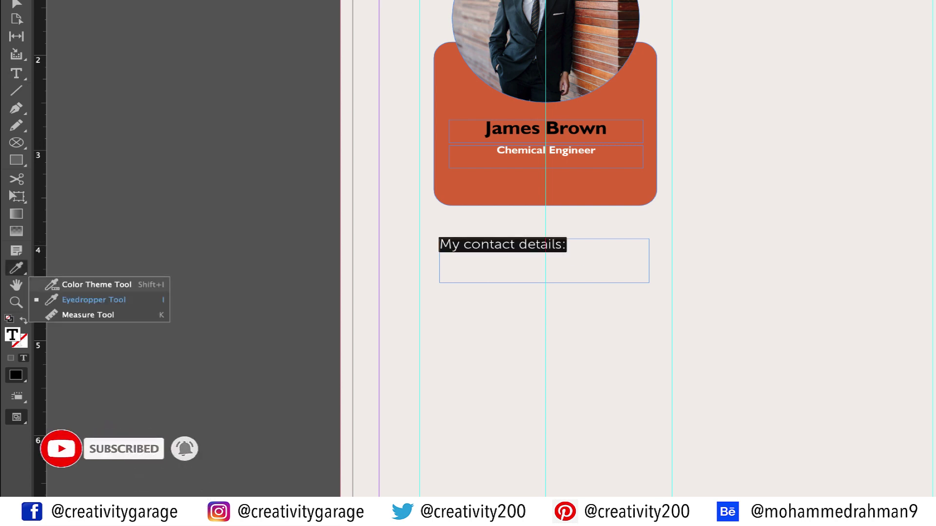
pyautogui.click(93, 300)
pyautogui.click(488, 185)
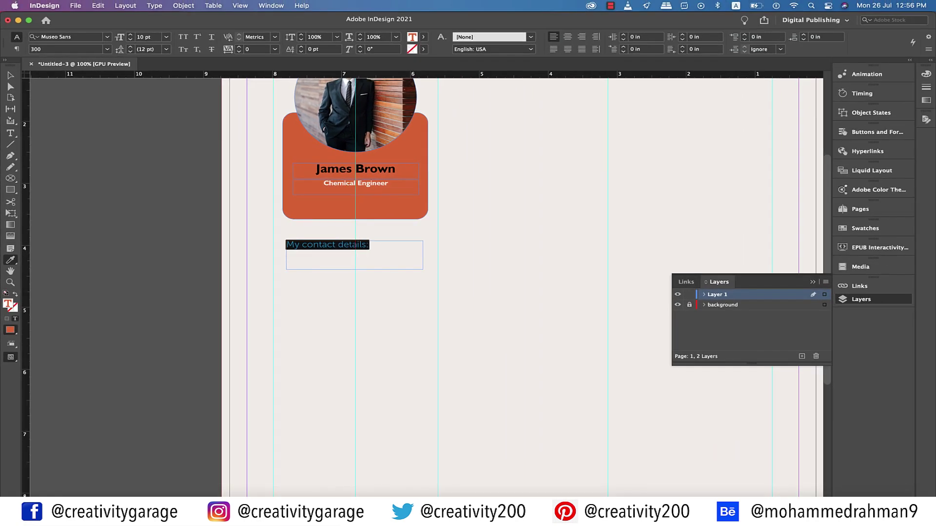
pyautogui.write('human')
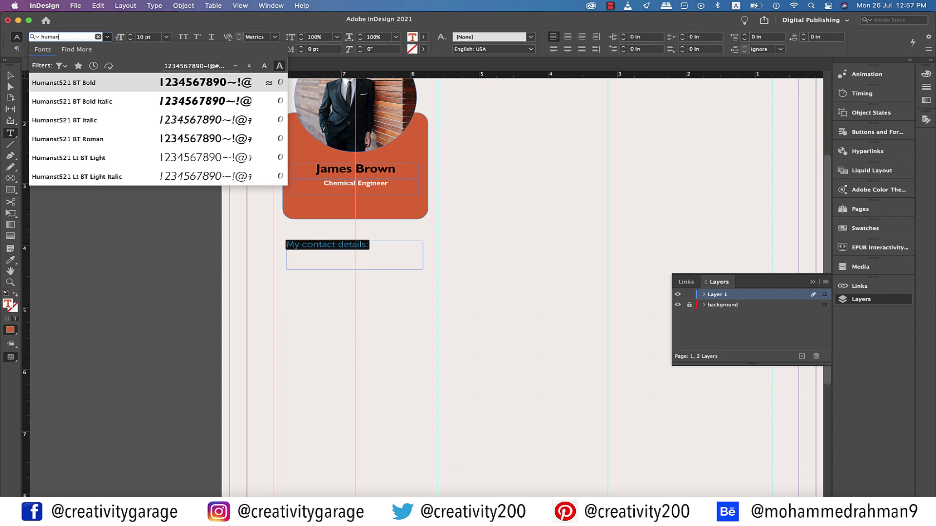
pyautogui.press('Return')
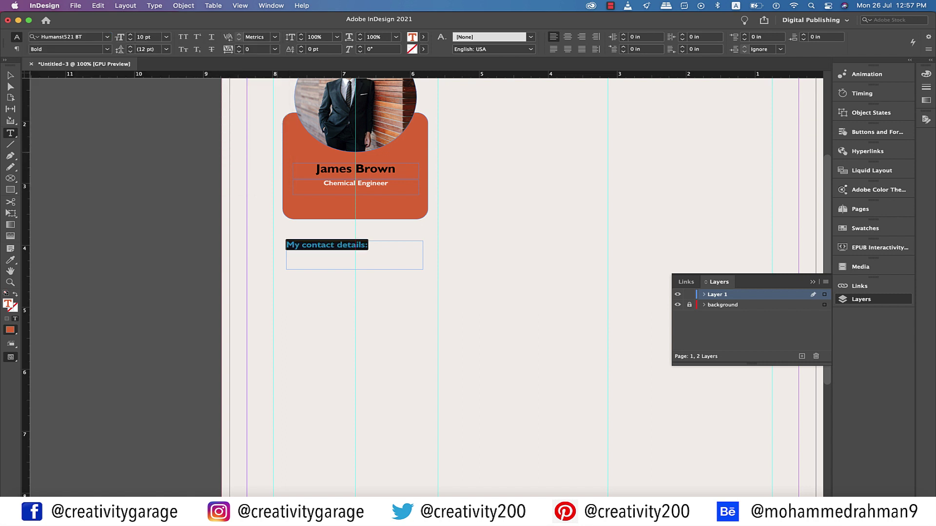
# Set the heading to 12 pt, fit its frame, and duplicate it just below
pyautogui.press('Escape')
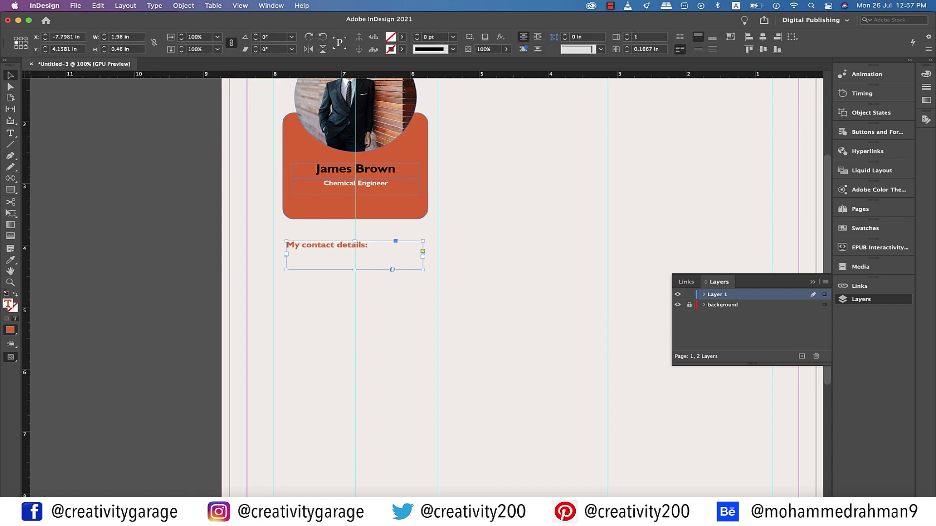
pyautogui.press('super+alt+c')
pyautogui.write('12')
pyautogui.press('Return')
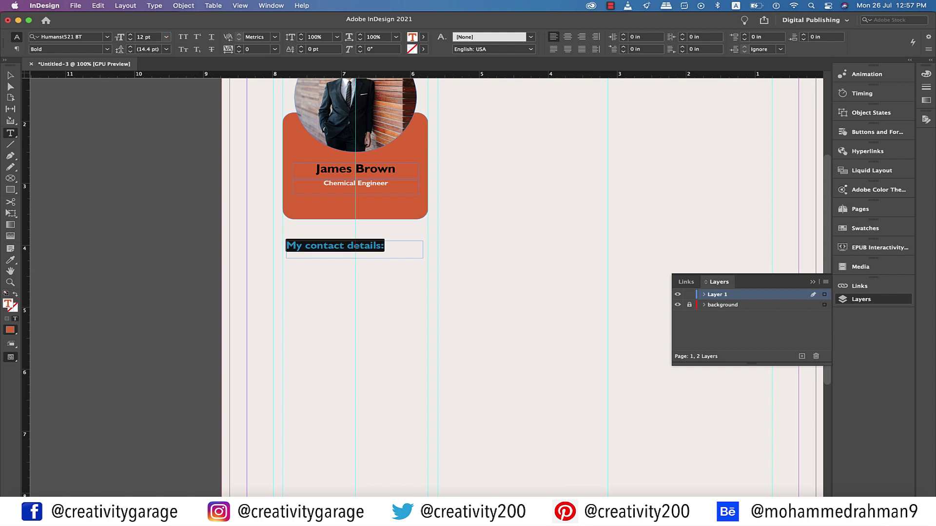
pyautogui.press('Escape')
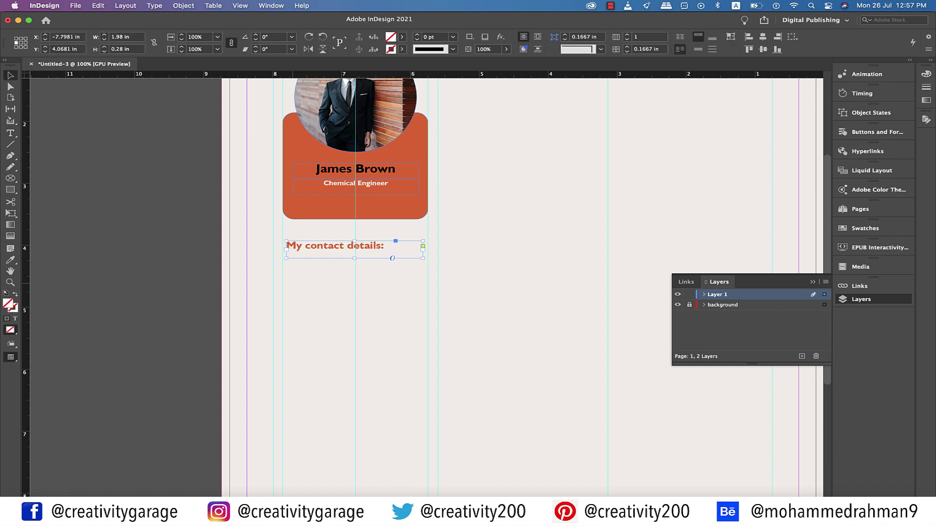
pyautogui.moveTo(341, 248); pyautogui.dragTo(354, 477)
# Switch the copied text to Roman and enter the Home label with its phone number
pyautogui.doubleClick(344, 275)
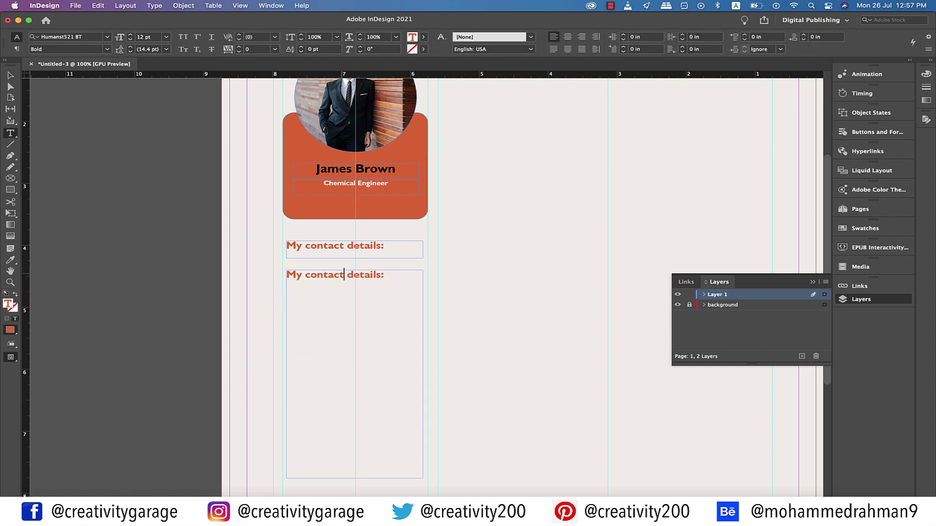
pyautogui.tripleClick(344, 275)
pyautogui.click(106, 49)
pyautogui.click(44, 59)
pyautogui.write('Home:')
pyautogui.press('Return')
pyautogui.press('Return')
pyautogui.write('+55')
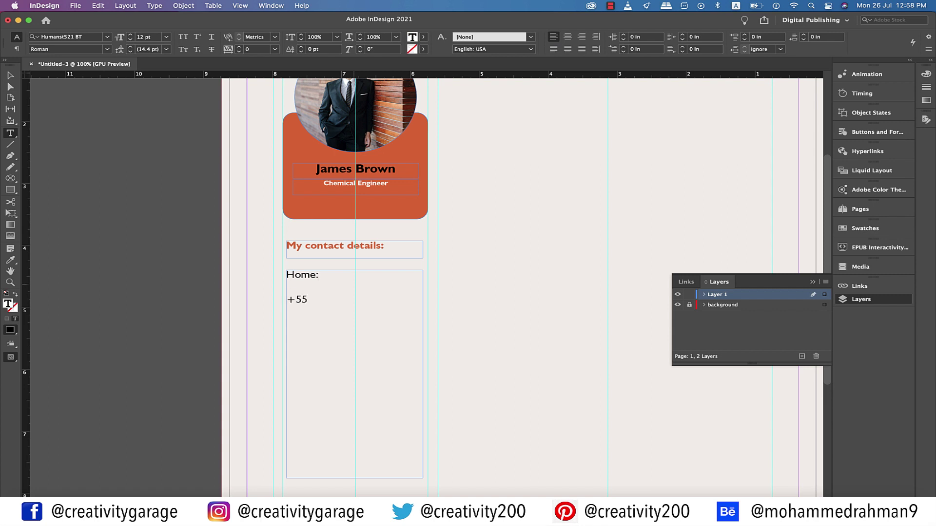
pyautogui.press('BackSpace')
pyautogui.press('BackSpace')
pyautogui.write('44-123456789')
# Add the Mobile label with its number and the E-mail label with the address
pyautogui.press('Return')
pyautogui.press('Return')
pyautogui.write('Mobile:')
pyautogui.press('Return')
pyautogui.press('Return')
pyautogui.write('+44-123456789')
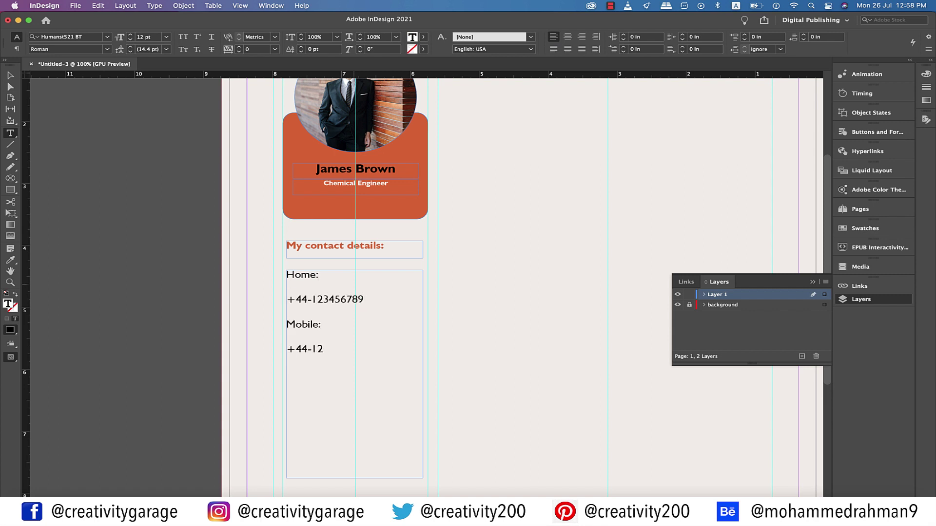
pyautogui.press('Return')
pyautogui.press('Return')
pyautogui.write('E-mail:')
pyautogui.press('Return')
pyautogui.press('Return')
# Add the Linkedin label with the profile handle and the Address label with the postal address
pyautogui.press('Return')
pyautogui.press('Return')
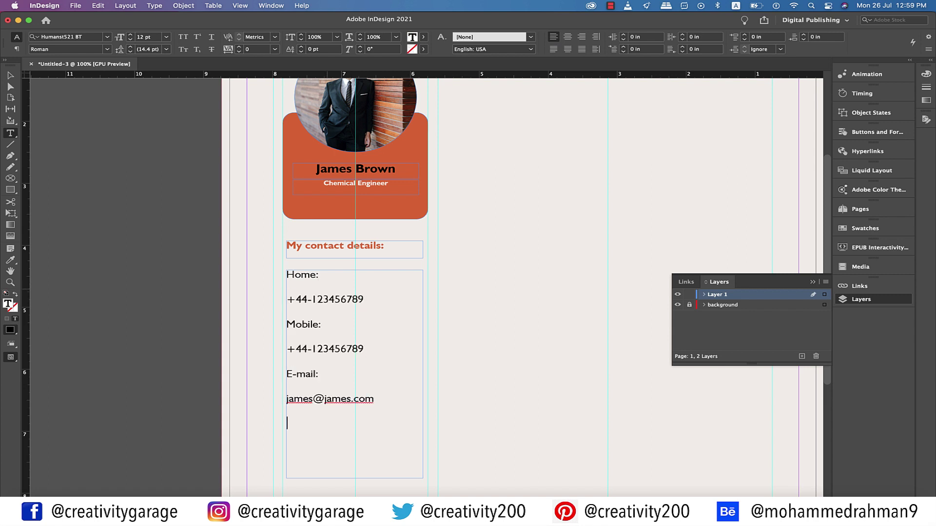
pyautogui.write('Linkedin:')
pyautogui.press('Return')
pyautogui.press('Return')
pyautogui.press('Return')
pyautogui.press('Return')
pyautogui.scroll(-3, 355, 288)
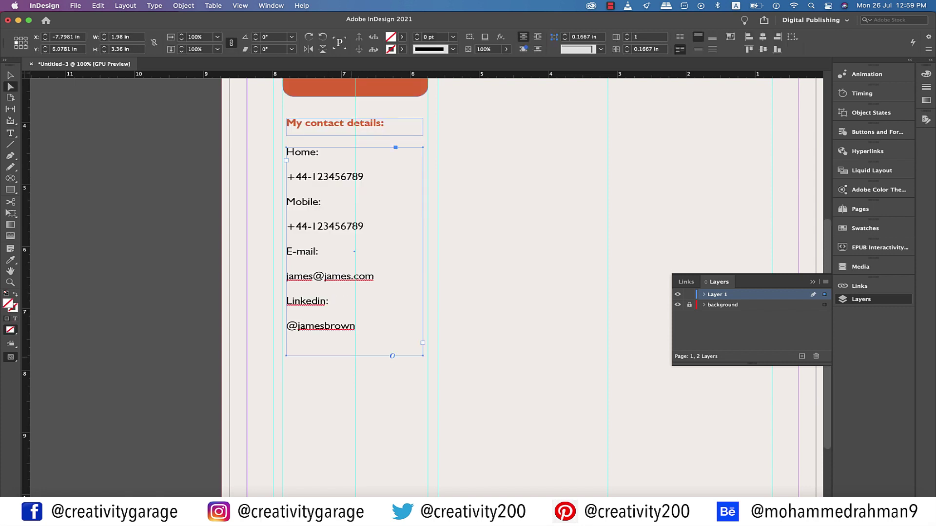
pyautogui.write('Address:')
pyautogui.press('Return')
pyautogui.press('Return')
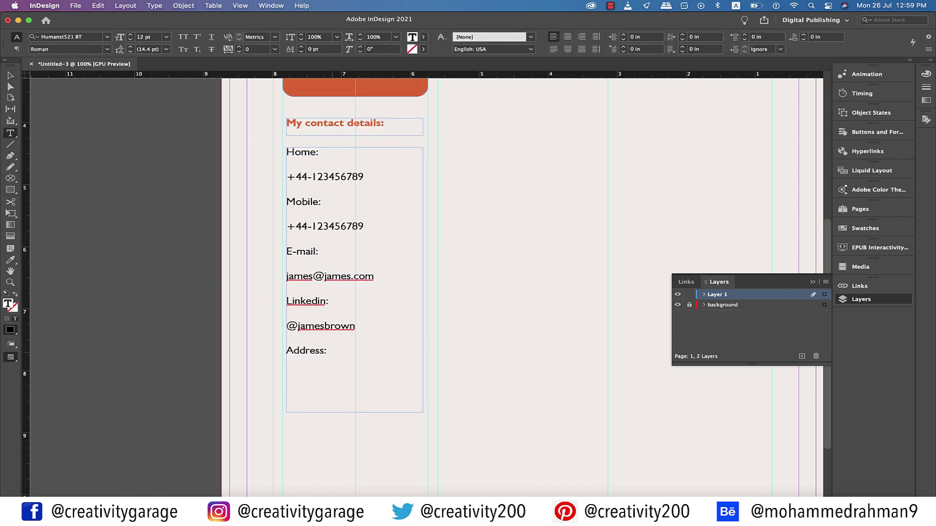
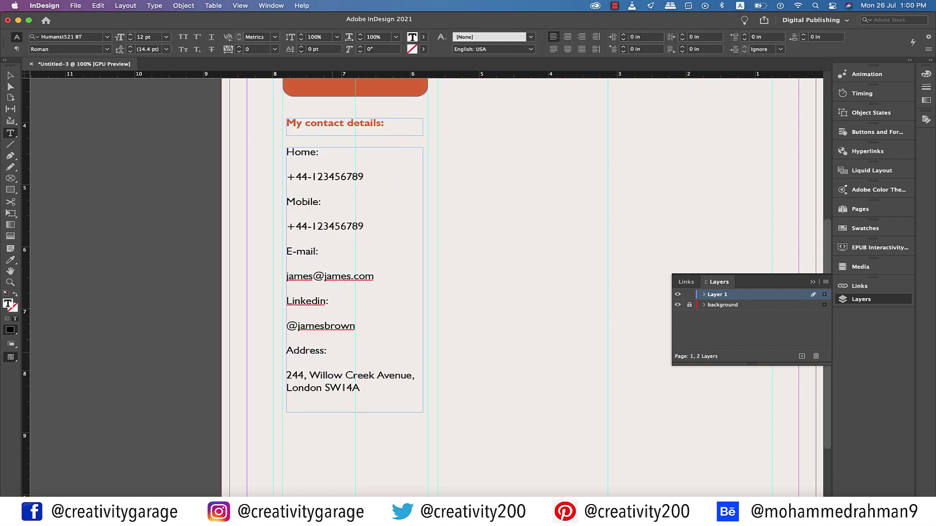
pyautogui.scroll(1, 426, 268)
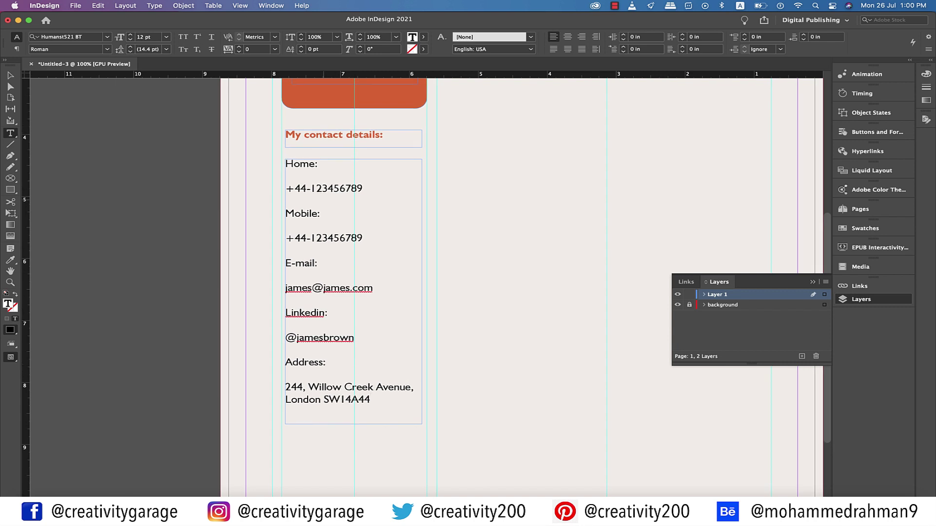
pyautogui.hscroll(-2, 426, 268)
# Set the whole contact list to 10 pt
pyautogui.keyDown('shift'); pyautogui.click(240, 263); pyautogui.keyUp('shift')
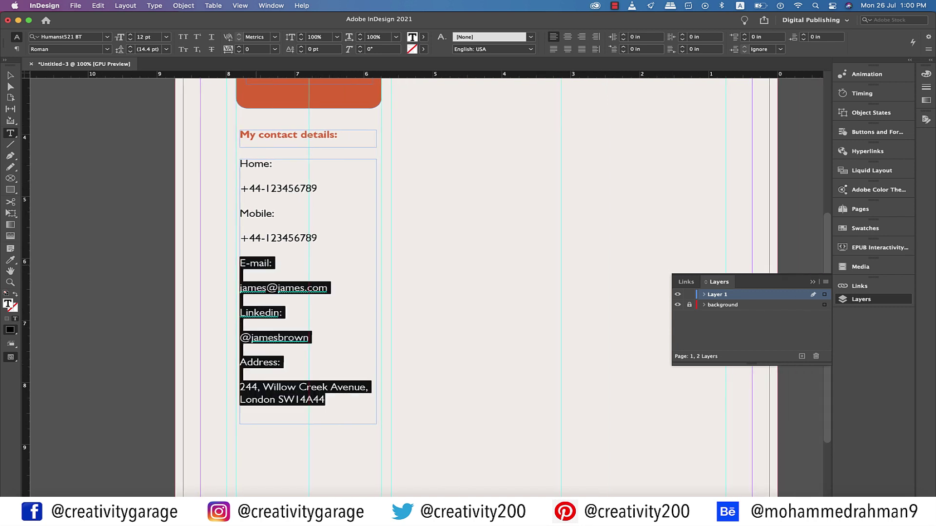
pyautogui.hotkey('shift', 'Up')
pyautogui.hotkey('shift', 'Up')
pyautogui.hotkey('shift', 'Up')
pyautogui.hotkey('shift', 'Up')
pyautogui.hotkey('shift', 'Up')
pyautogui.hotkey('shift', 'Up')
pyautogui.hotkey('shift', 'Up')
pyautogui.hotkey('shift', 'Up')
pyautogui.click(166, 37)
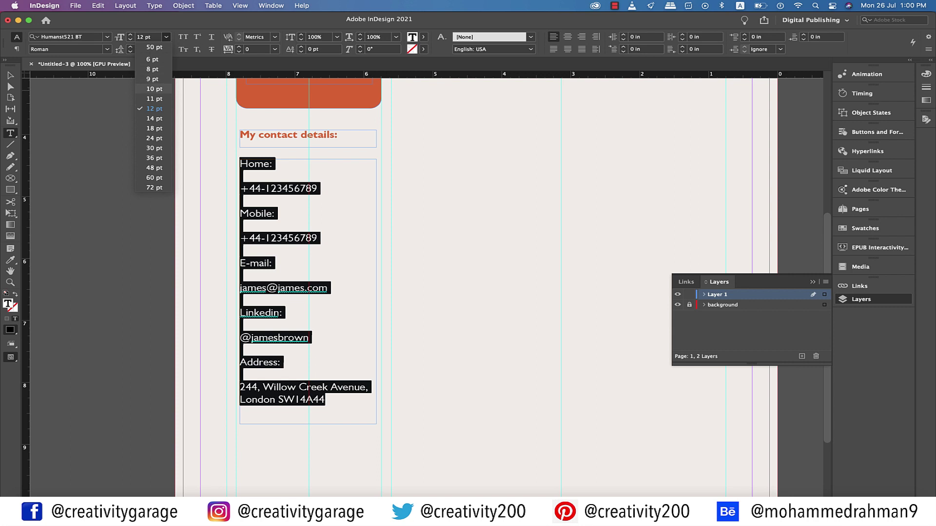
pyautogui.click(154, 89)
pyautogui.press('super+shift+a')
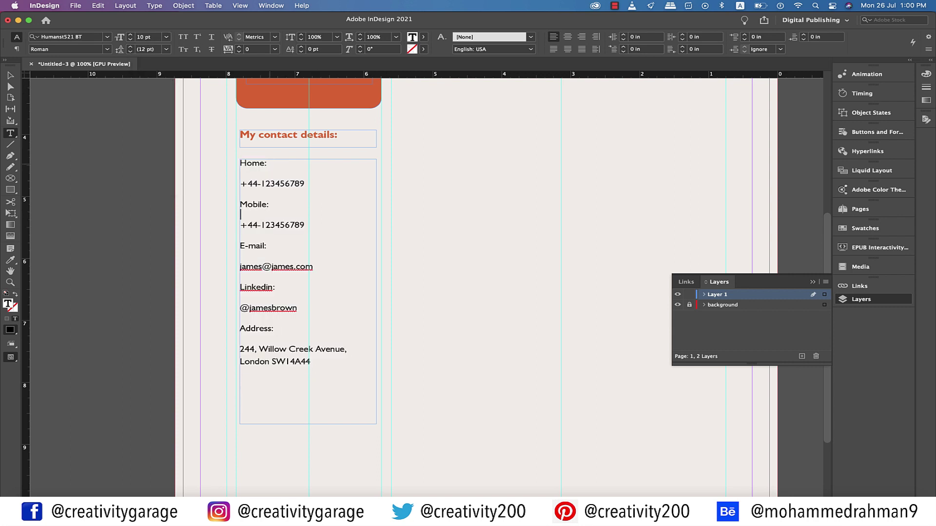
# Make the Home:, Mobile:, E-mail:, Linkedin: and Address: labels Bold
pyautogui.moveTo(268, 164); pyautogui.dragTo(239, 163)
pyautogui.click(107, 50)
pyautogui.click(39, 83)
pyautogui.moveTo(271, 205); pyautogui.dragTo(240, 204)
pyautogui.click(106, 50)
pyautogui.click(39, 83)
pyautogui.moveTo(267, 245); pyautogui.dragTo(239, 245)
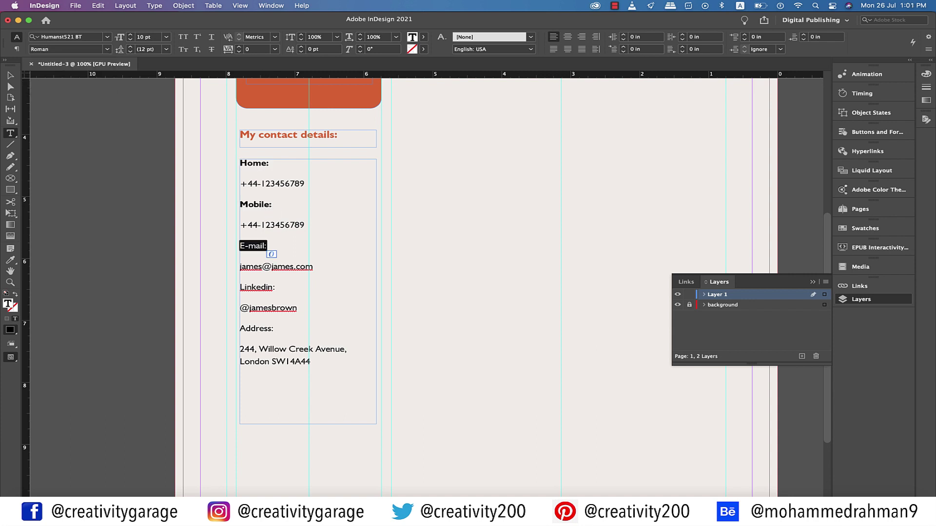
pyautogui.click(106, 49)
pyautogui.click(39, 83)
pyautogui.moveTo(276, 287); pyautogui.dragTo(239, 287)
pyautogui.click(107, 49)
pyautogui.click(39, 83)
pyautogui.moveTo(274, 329); pyautogui.dragTo(239, 329)
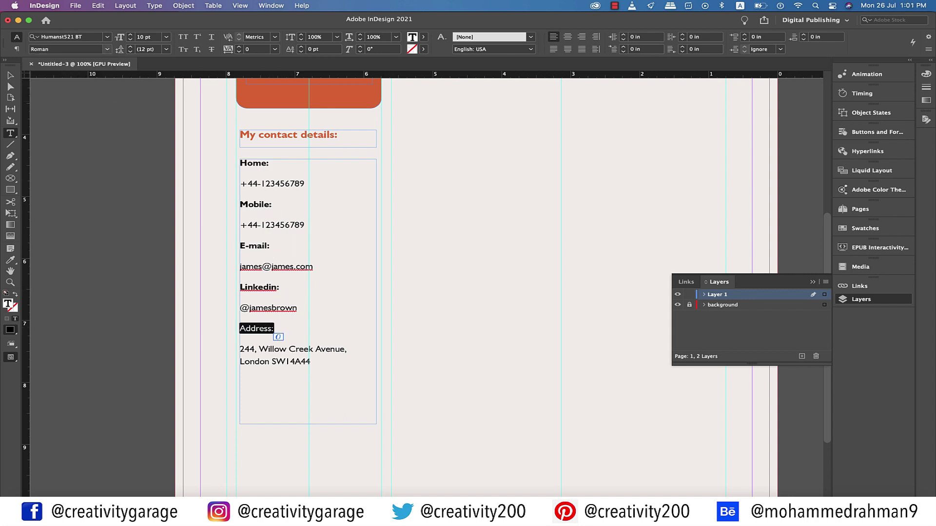
pyautogui.click(107, 50)
pyautogui.click(39, 83)
# Deselect everything and preview the finished contact column
pyautogui.press('Escape')
pyautogui.press('super+minus')
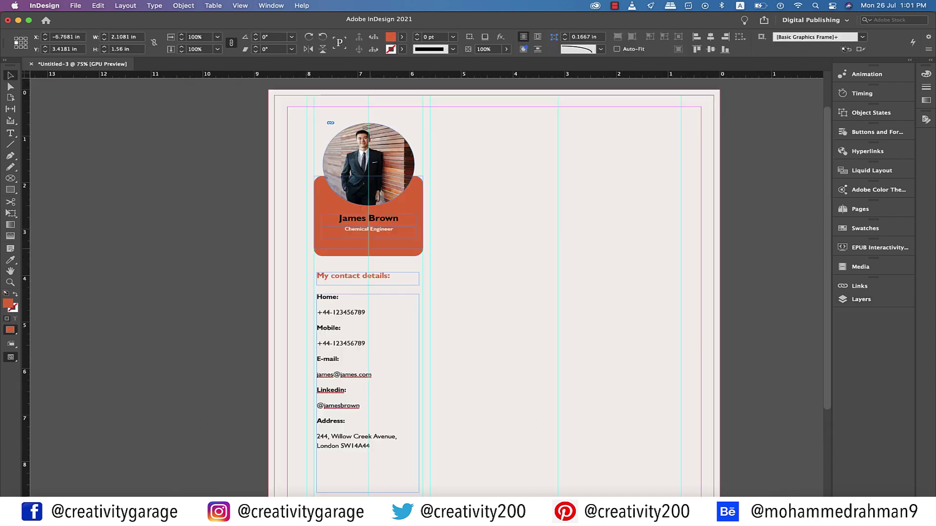
pyautogui.press('super+shift+a')
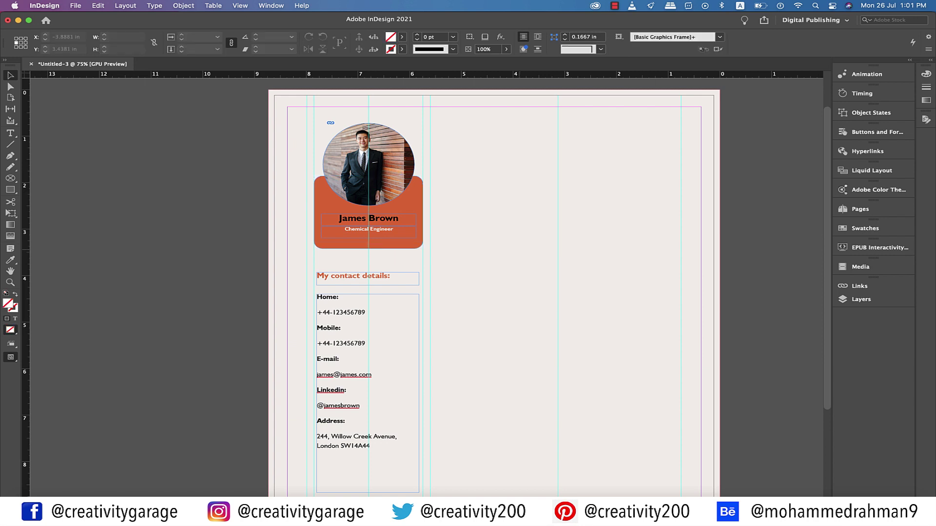
pyautogui.press('w')
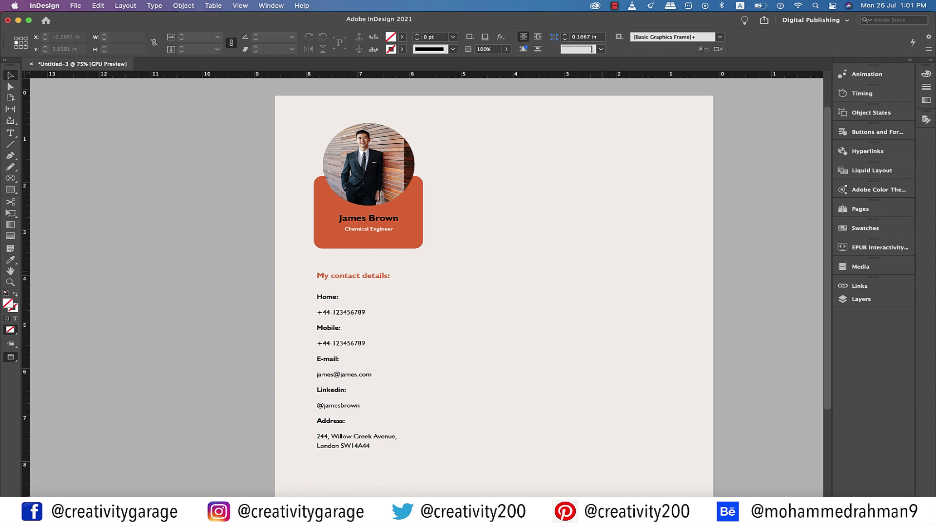
# Draw a text frame on the page's right side and fill it with placeholder text
pyautogui.press('w')
pyautogui.hscroll(5, 614, 243)
pyautogui.press('t')
pyautogui.moveTo(614, 170); pyautogui.dragTo(771, 443)
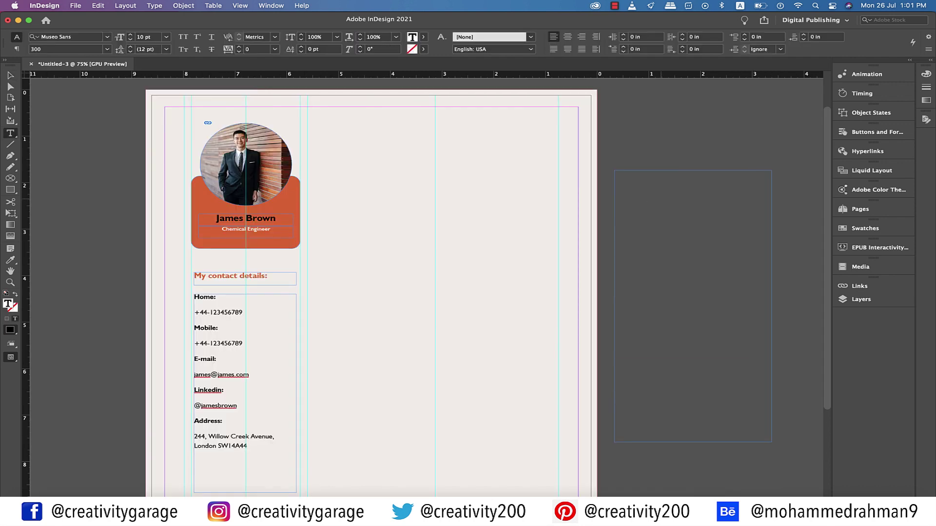
pyautogui.rightClick(662, 185)
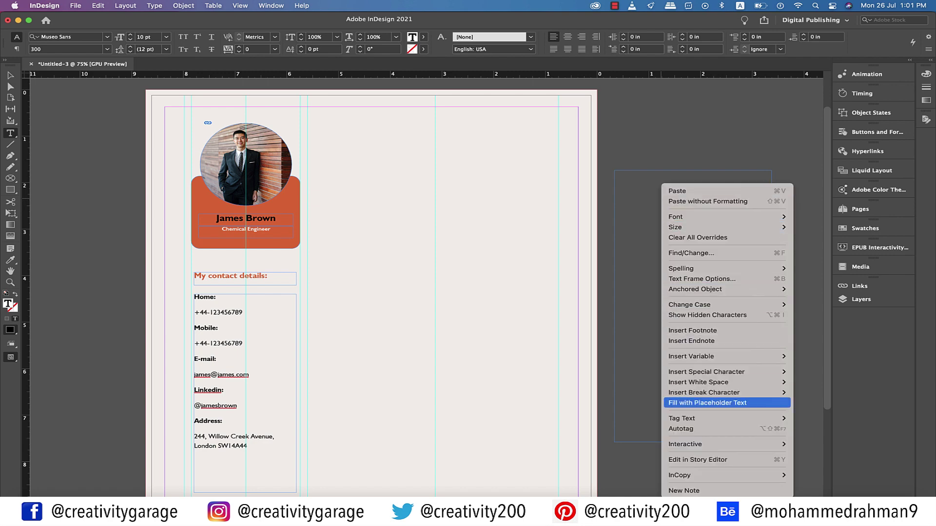
pyautogui.click(706, 402)
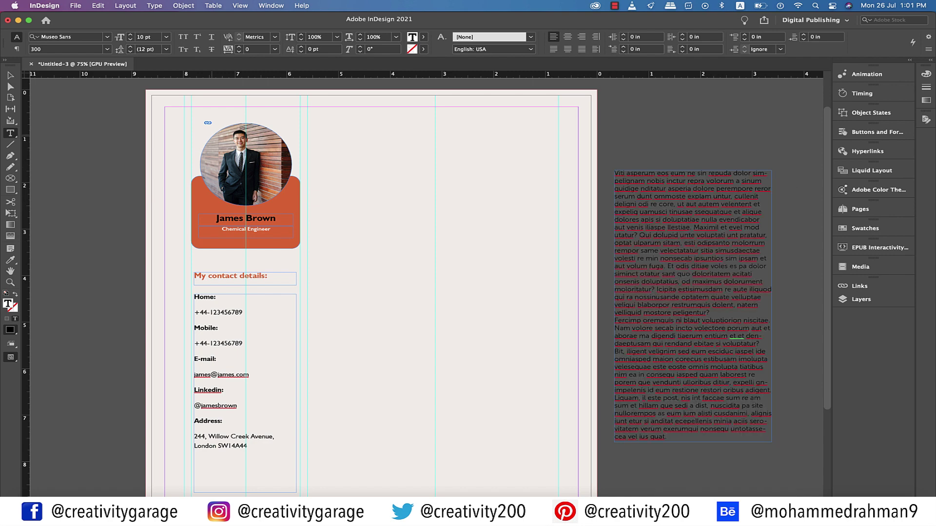
pyautogui.press('Escape')
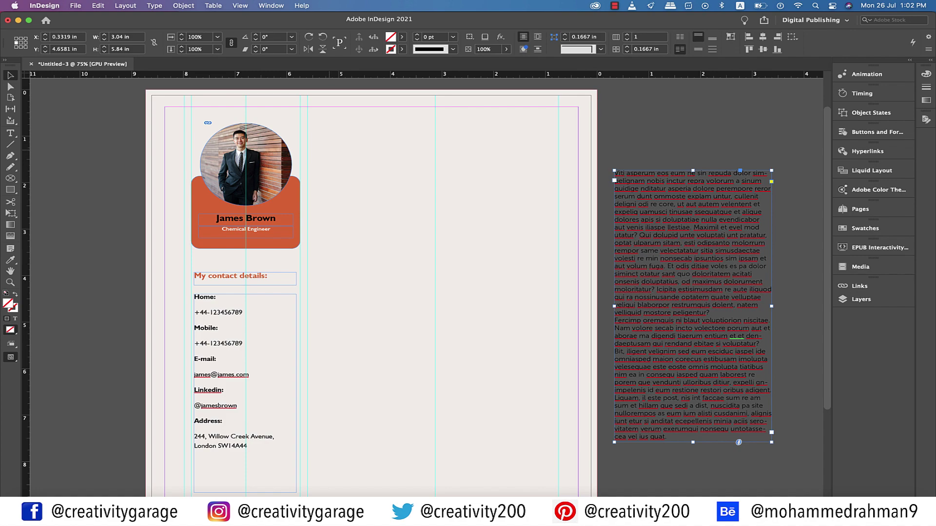
# Create a paragraph style from the 'My contact details:' heading and name it Heading-Orange
pyautogui.tripleClick(230, 275)
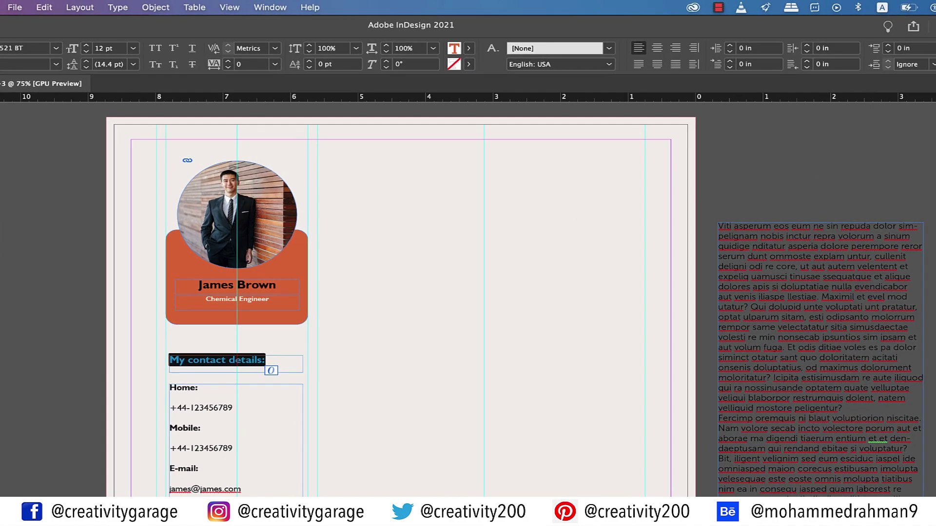
pyautogui.click(270, 7)
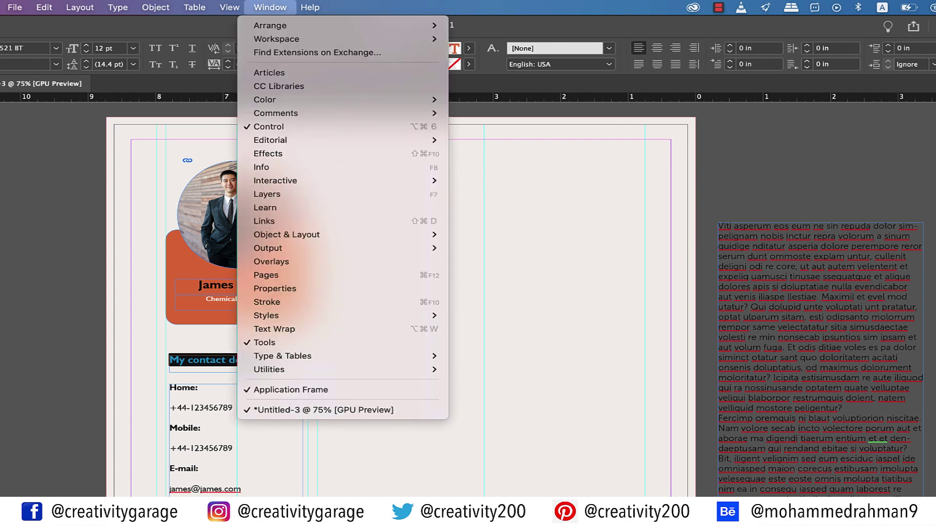
pyautogui.moveTo(273, 315)
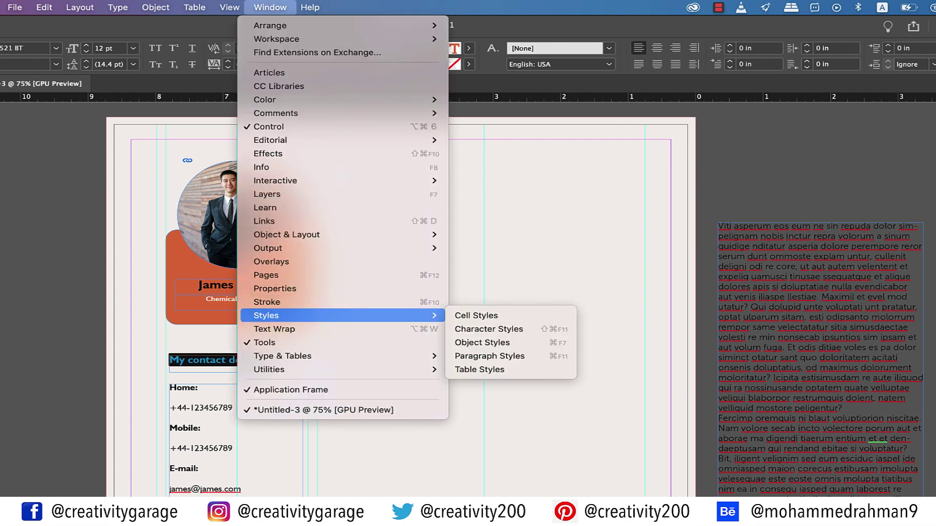
pyautogui.click(489, 357)
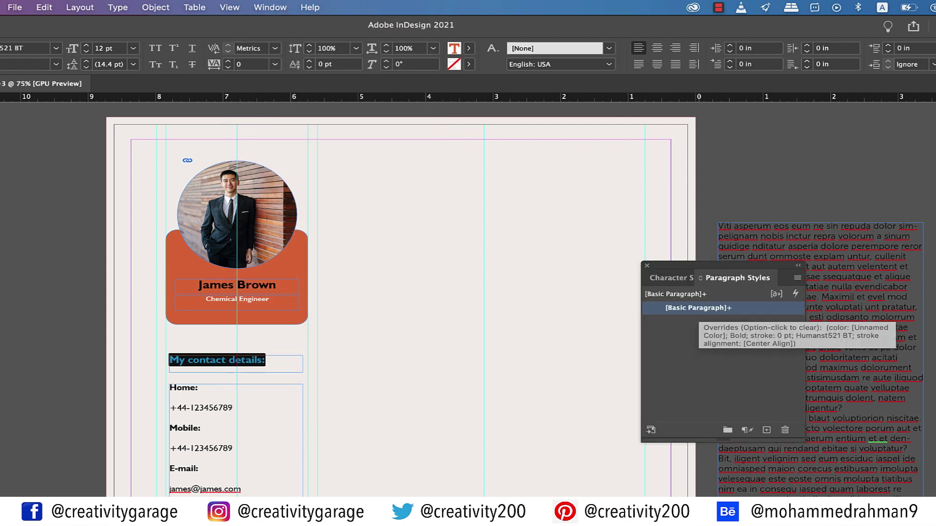
pyautogui.click(766, 429)
pyautogui.click(693, 321)
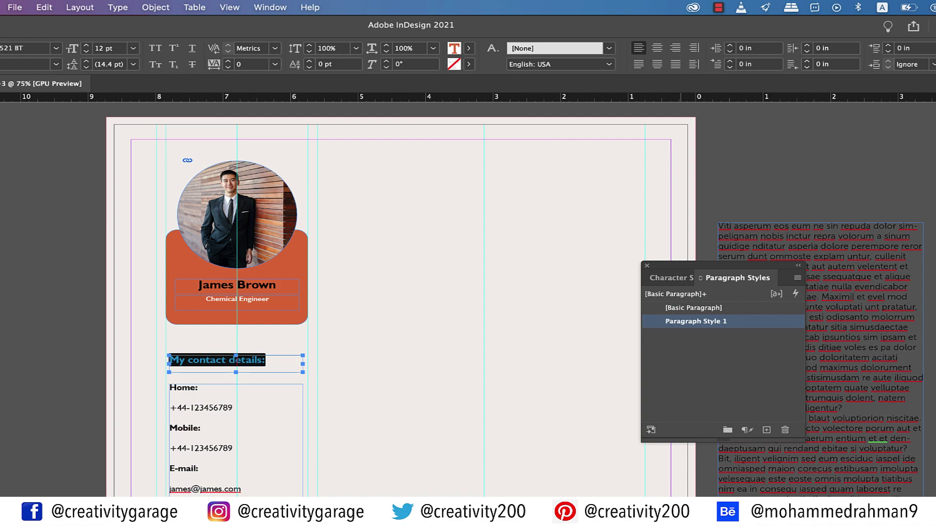
pyautogui.doubleClick(693, 321)
pyautogui.write('Heading-Ora')
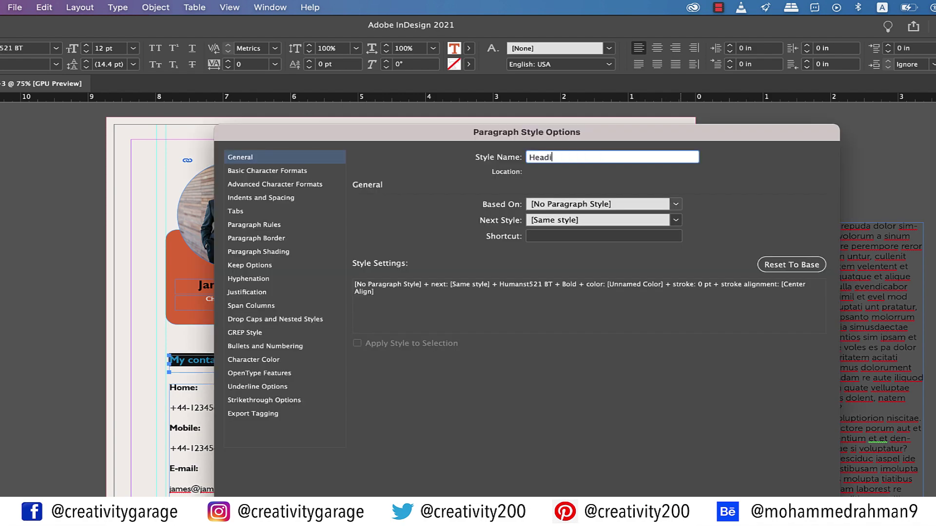
pyautogui.write('nge')
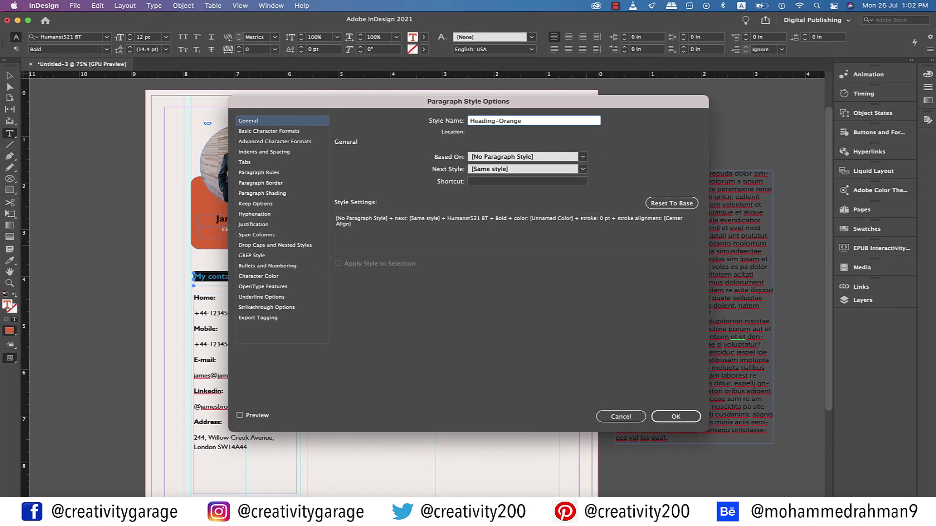
pyautogui.press('Return')
# Move the Paragraph Styles panel aside and add a horizontal guide along the orange box top
pyautogui.moveTo(614, 203); pyautogui.dragTo(696, 102)
pyautogui.press('Escape')
pyautogui.press('m')
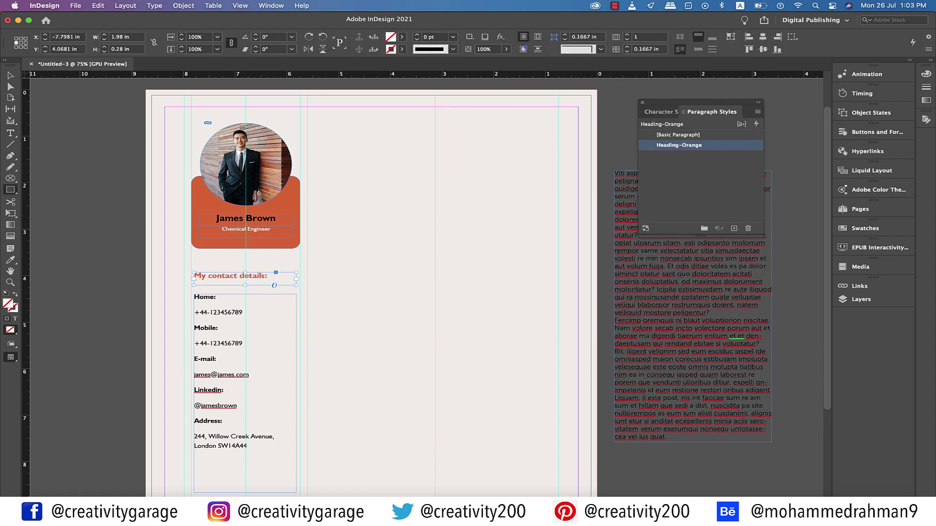
pyautogui.moveTo(341, 74); pyautogui.dragTo(341, 176)
pyautogui.press('super+equal')
pyautogui.press('super+equal')
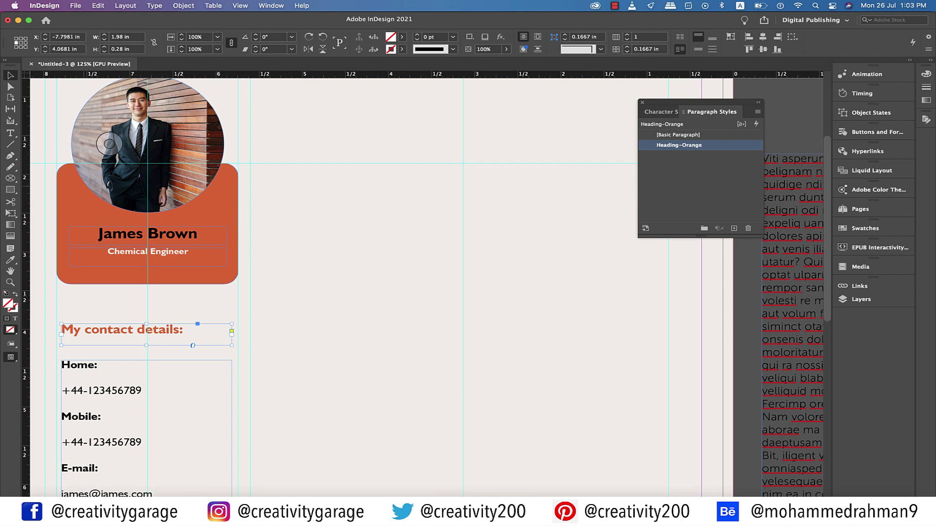
# Add a vertical guide using a temporary rectangle beside the orange box, then delete the rectangle
pyautogui.click(10, 189)
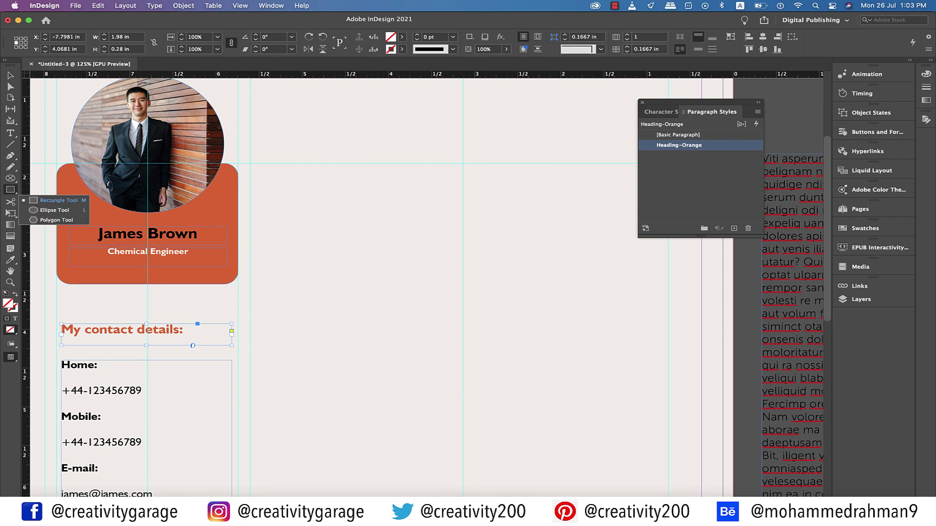
pyautogui.click(53, 200)
pyautogui.moveTo(250, 163)
pyautogui.mouseDown()
pyautogui.moveTo(323, 268)
pyautogui.moveTo(465, 311)
pyautogui.moveTo(463, 335)
pyautogui.mouseUp()
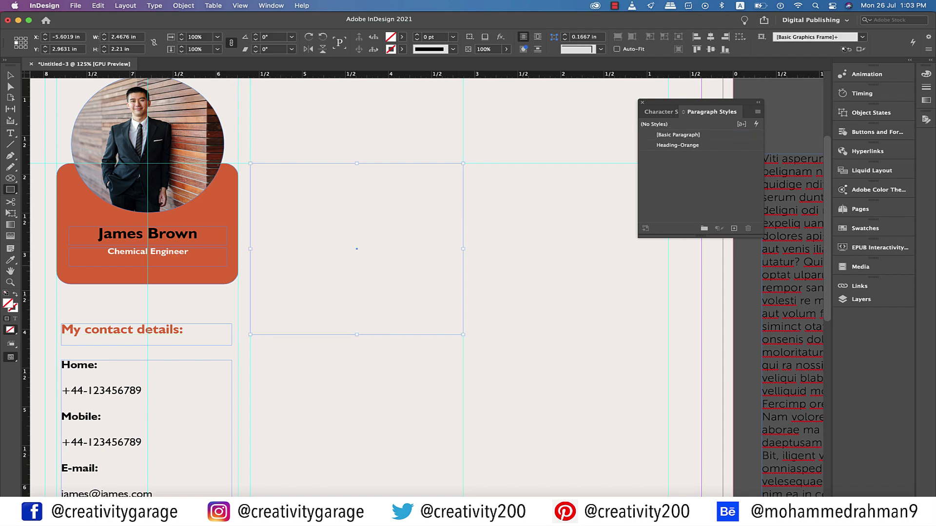
pyautogui.press('z')
pyautogui.moveTo(25, 249); pyautogui.dragTo(357, 249)
pyautogui.press('v')
pyautogui.press('Delete')
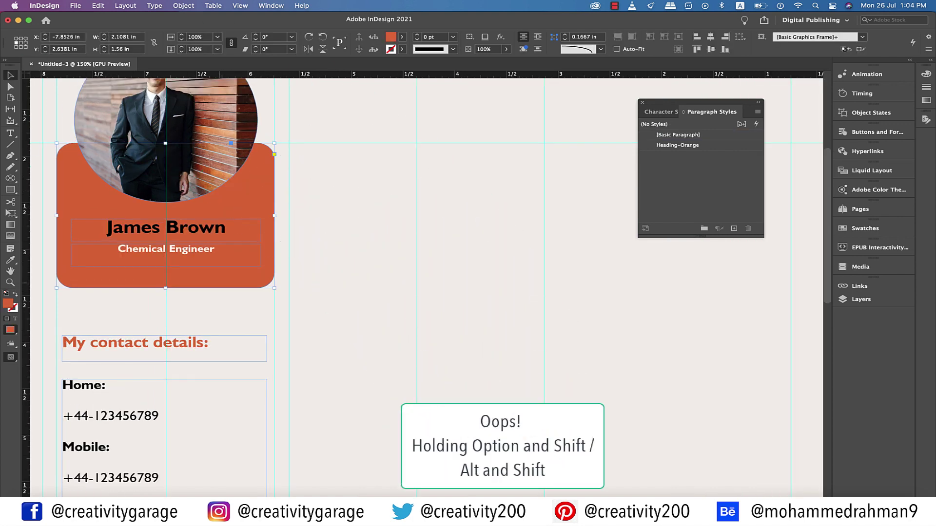
# Duplicate the orange rounded box to the right and fill it with [Paper]
pyautogui.moveTo(166, 273); pyautogui.dragTo(417, 325)
pyautogui.click(402, 37)
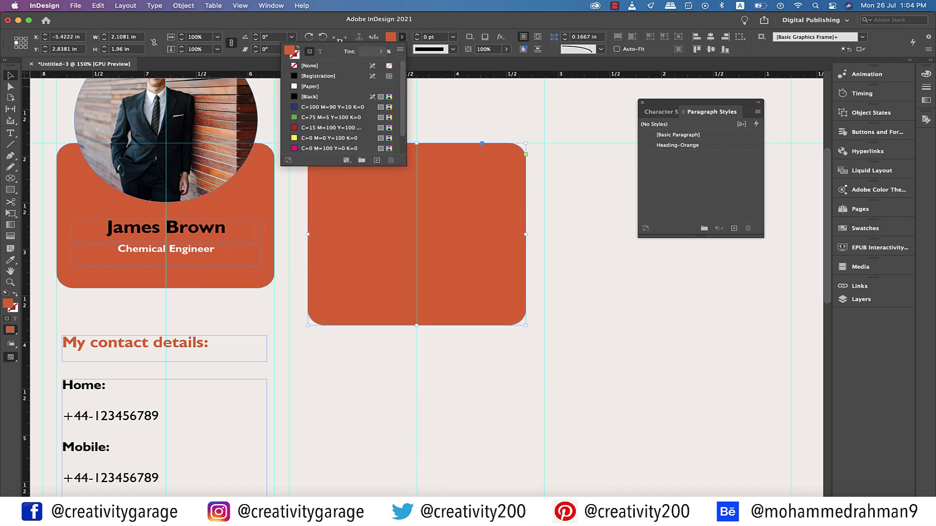
pyautogui.click(311, 86)
pyautogui.press('Escape')
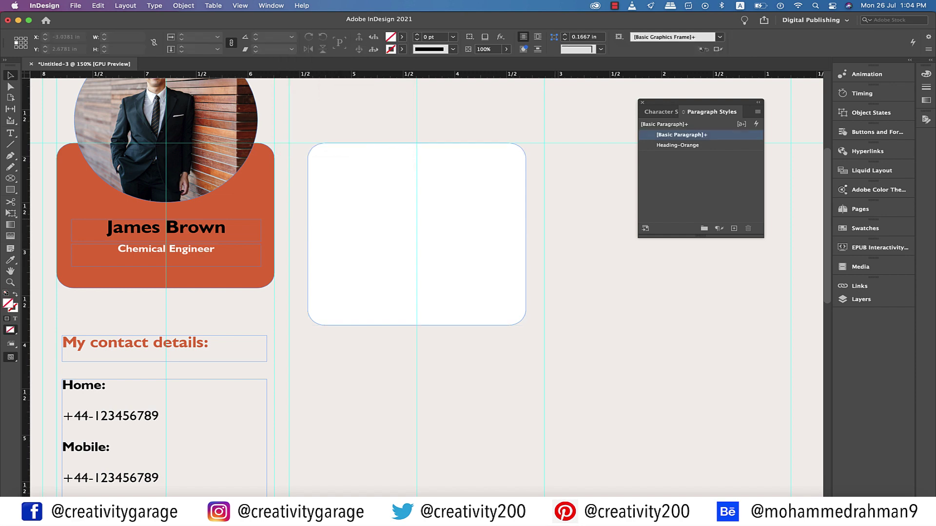
pyautogui.click(164, 348)
# Copy the contact heading to the white box top, retype it 'Personal Profile', and fit its frame
pyautogui.moveTo(164, 348); pyautogui.dragTo(343, 187)
pyautogui.moveTo(361, 171); pyautogui.dragTo(417, 166)
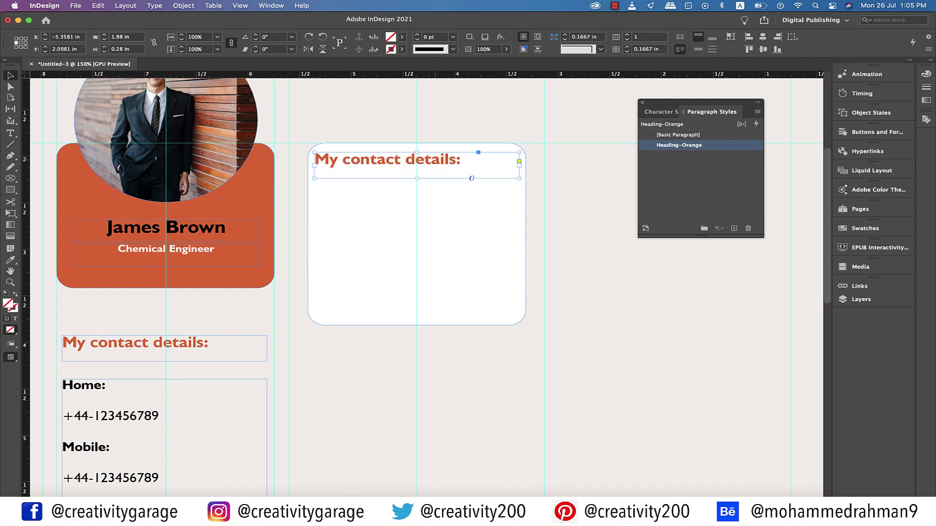
pyautogui.write('Perso')
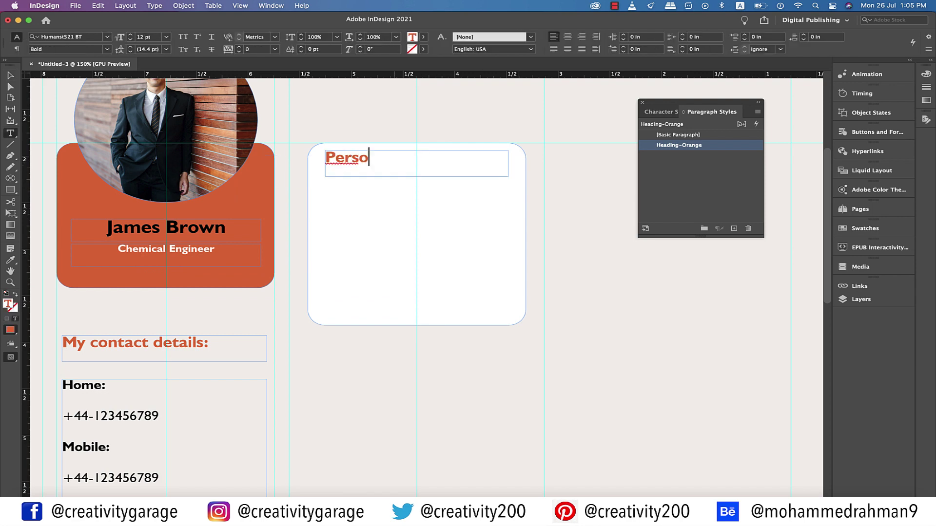
pyautogui.write('nal Profile')
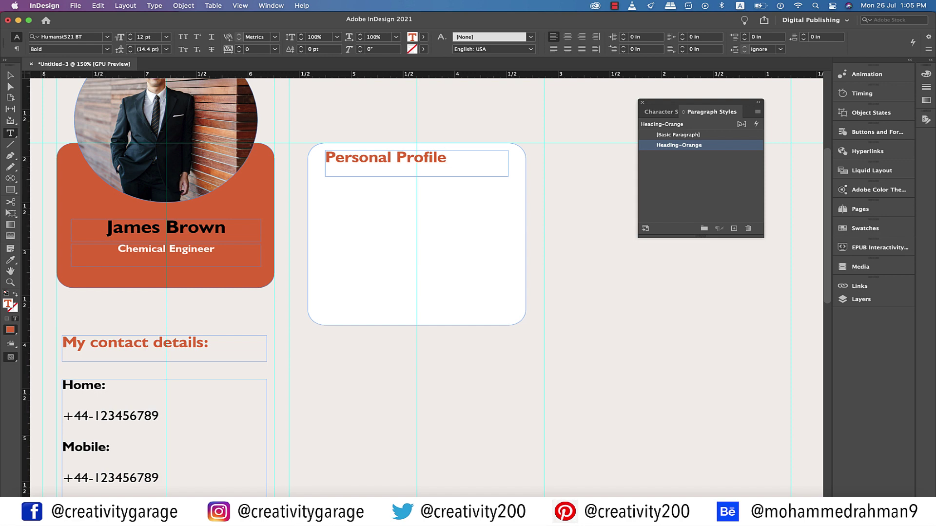
pyautogui.press('Escape')
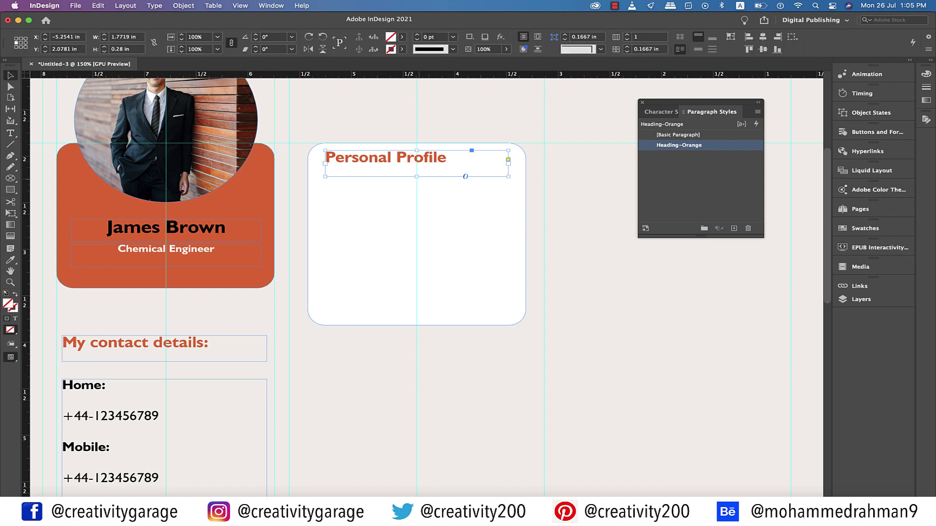
pyautogui.press('super+alt+c')
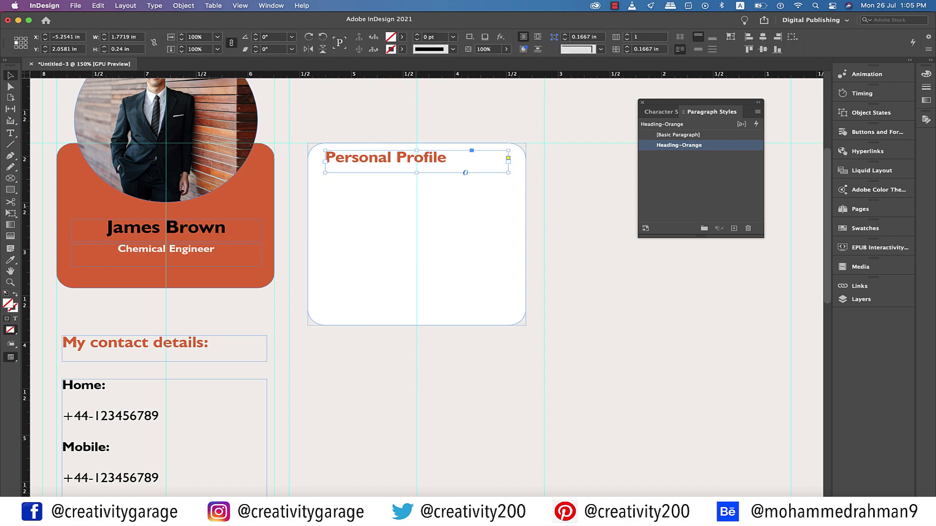
pyautogui.scroll(-3, 424, 288)
pyautogui.press('t')
pyautogui.moveTo(159, 334); pyautogui.dragTo(62, 334)
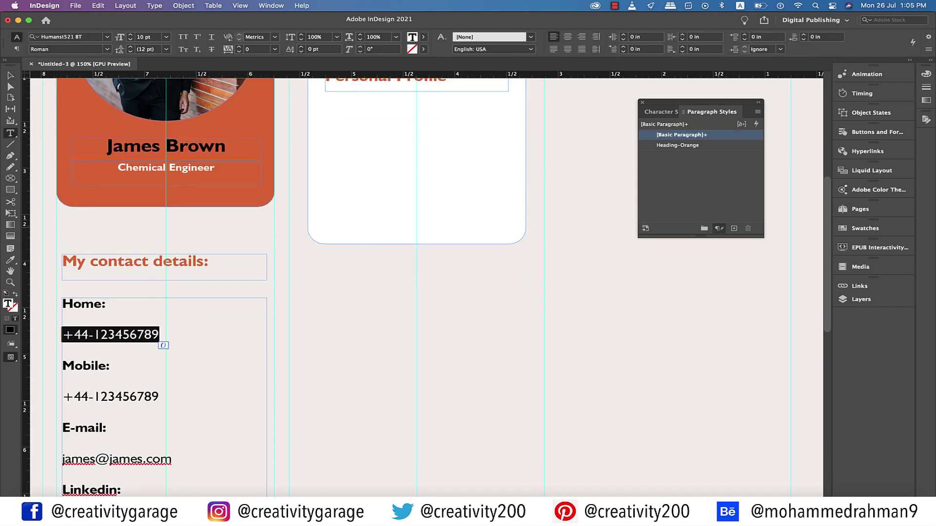
# Save the phone number's formatting as a paragraph style named 'body text'
pyautogui.click(734, 228)
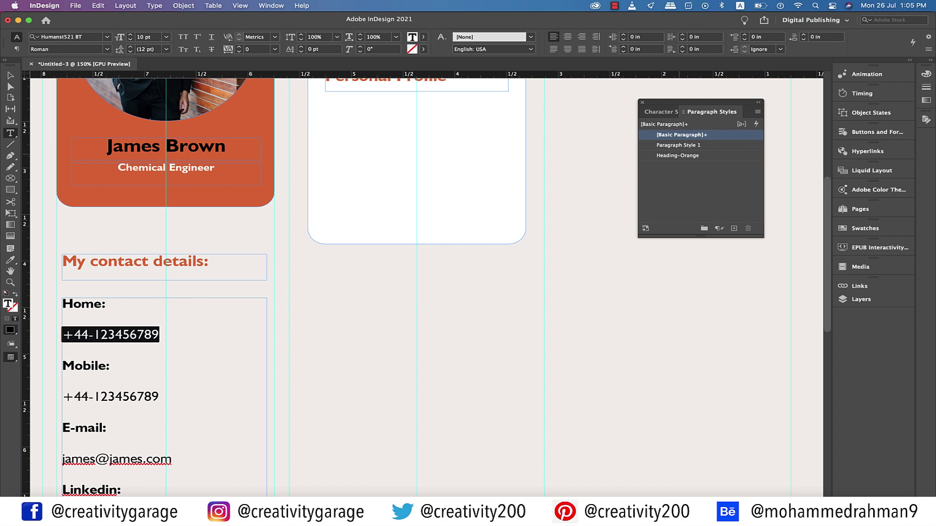
pyautogui.doubleClick(678, 144)
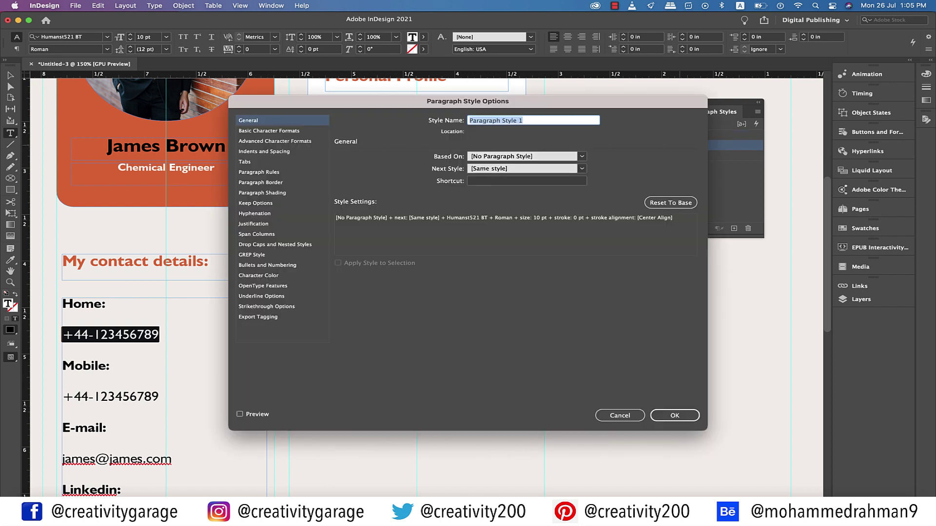
pyautogui.write('body text')
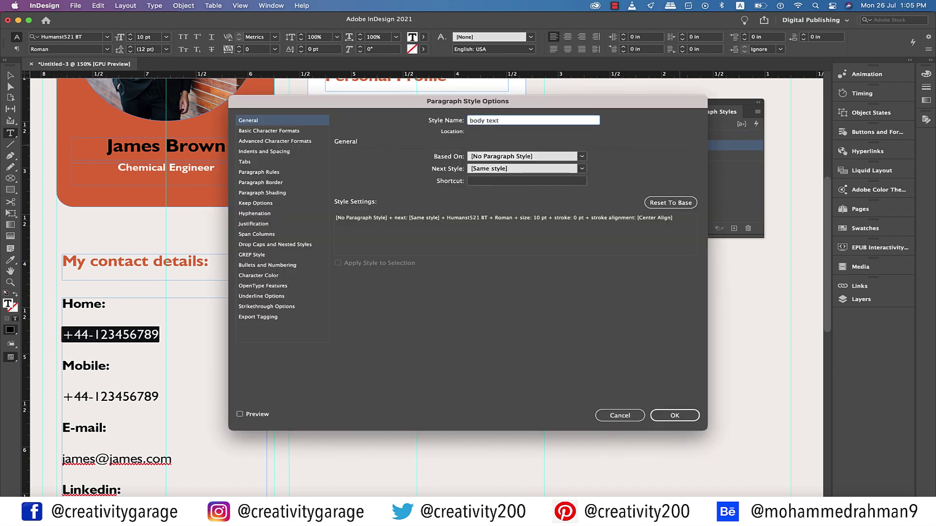
pyautogui.press('Return')
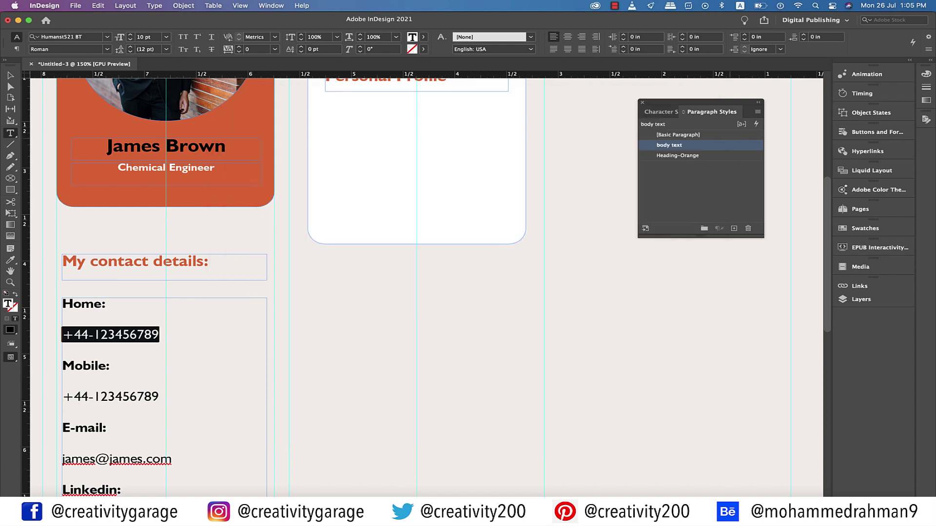
# Draw an empty text frame inside the Personal Profile box
pyautogui.scroll(2, 424, 288)
pyautogui.press('super+1')
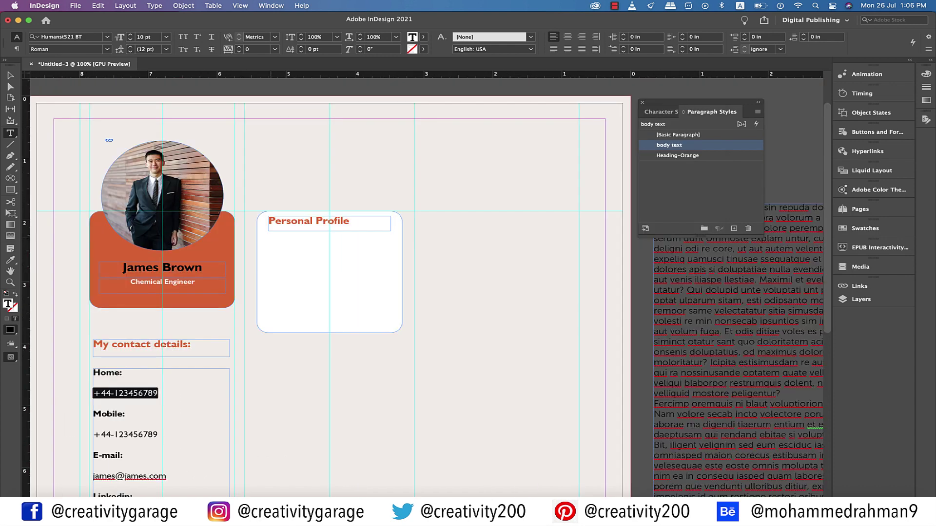
pyautogui.moveTo(270, 238); pyautogui.dragTo(391, 325)
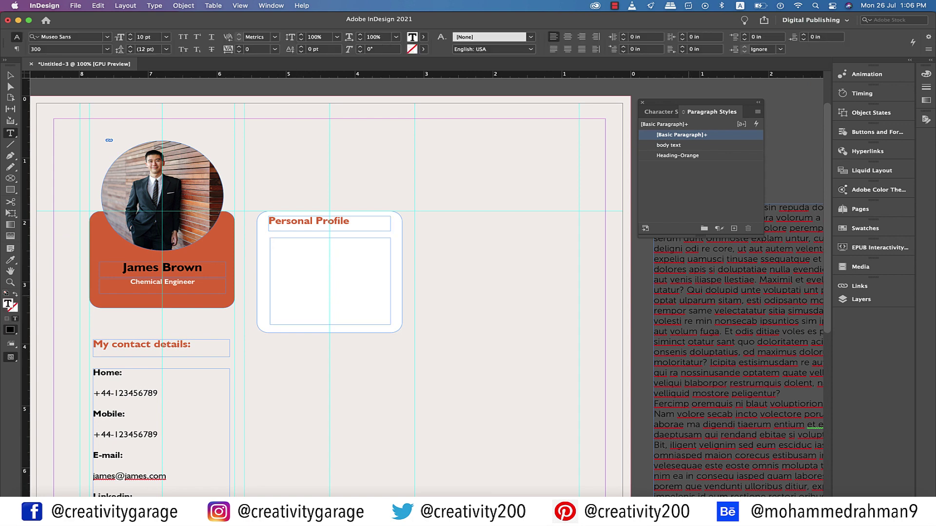
# Paste a placeholder paragraph into the profile frame and apply the body text style
pyautogui.hscroll(3, 615, 290)
pyautogui.moveTo(615, 290); pyautogui.dragTo(648, 332)
pyautogui.press('super+c')
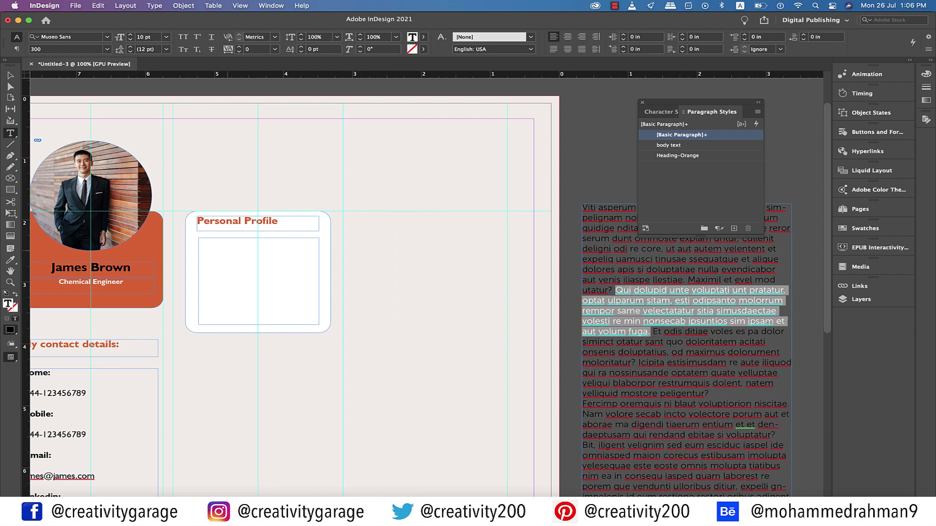
pyautogui.click(199, 242)
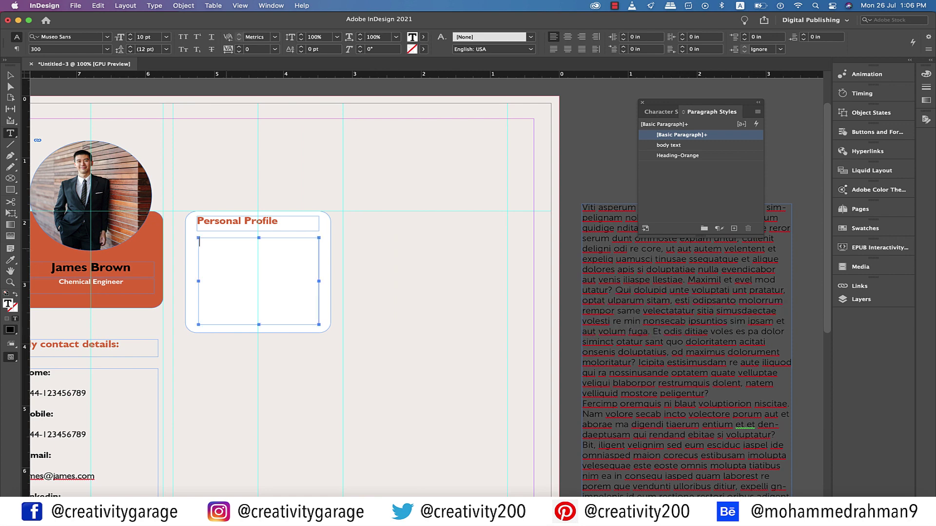
pyautogui.press('super+v')
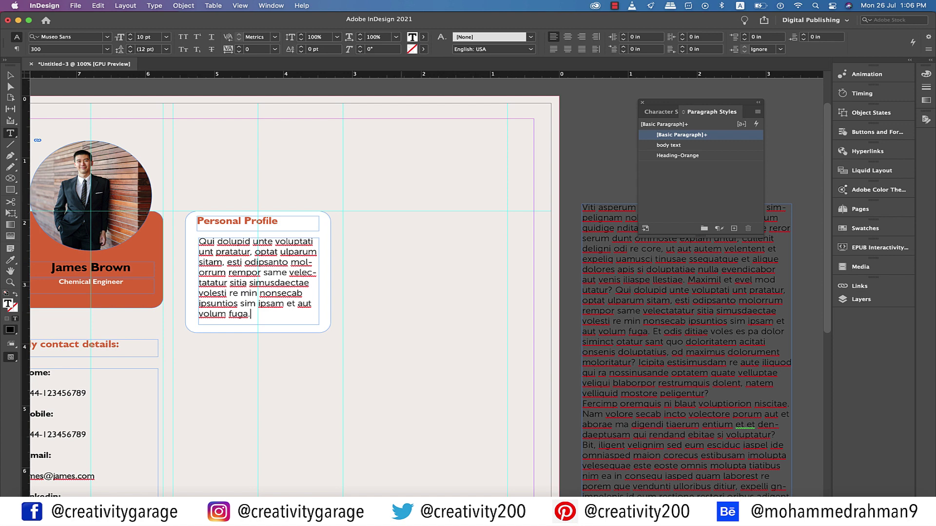
pyautogui.press('super+a')
pyautogui.click(668, 145)
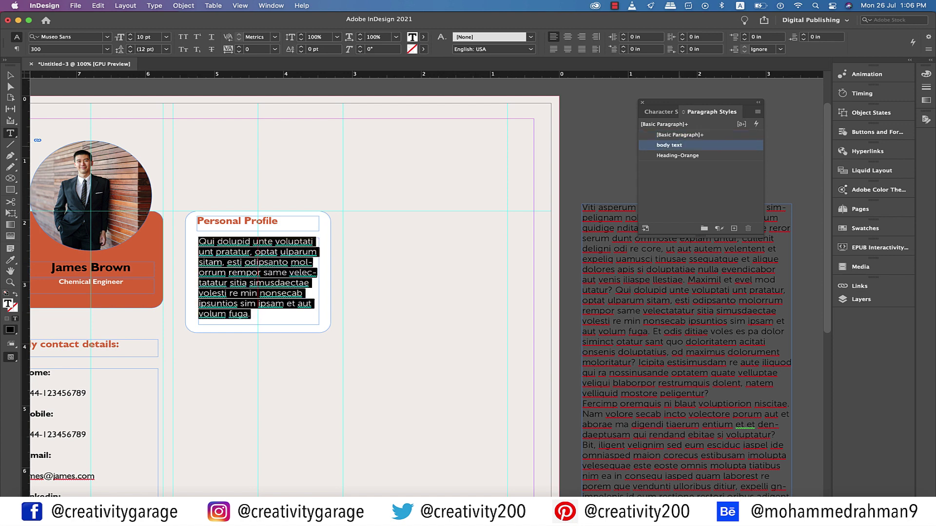
# Split the text into two paragraphs after 'molorrum.', starting the second with 'Rempor'
pyautogui.click(295, 262)
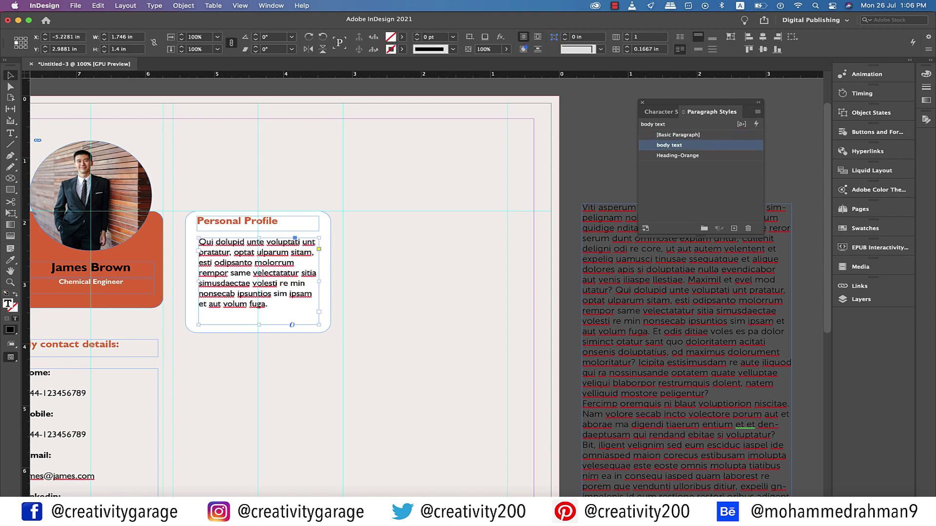
pyautogui.hscroll(-5, 341, 293)
pyautogui.write('.')
pyautogui.press('Return')
pyautogui.press('Return')
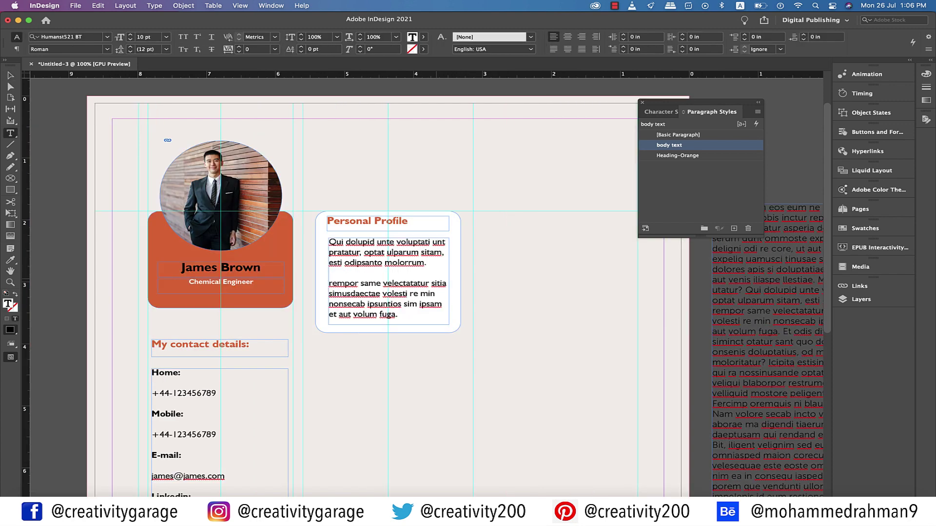
pyautogui.press('Delete')
pyautogui.press('Delete')
pyautogui.write('R')
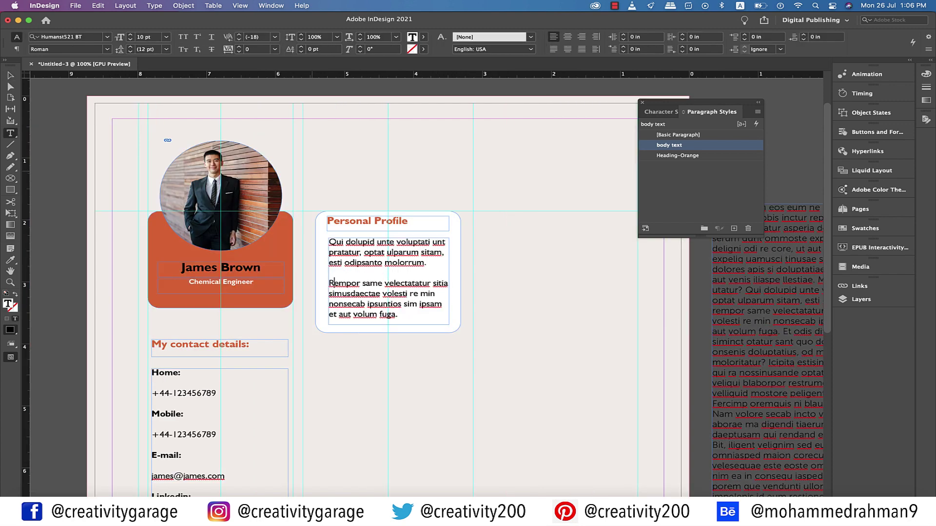
# Nudge the Personal Profile heading down and reposition the body text frame
pyautogui.press('Escape')
pyautogui.click(422, 230)
pyautogui.moveTo(422, 231); pyautogui.dragTo(421, 233)
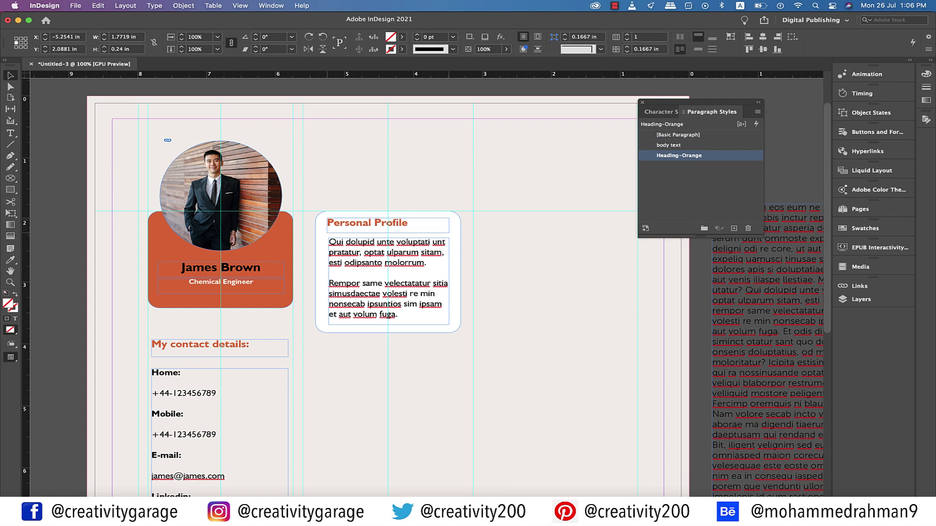
pyautogui.moveTo(387, 273); pyautogui.dragTo(385, 273)
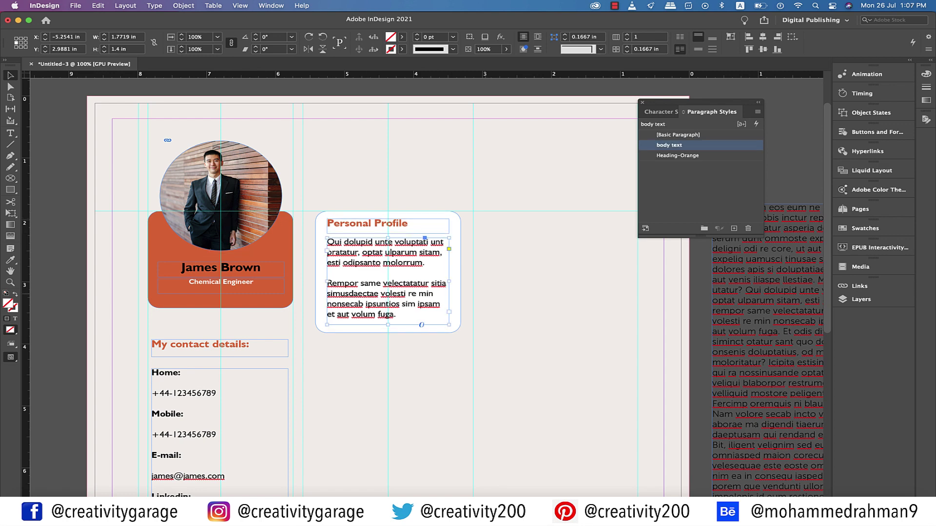
pyautogui.press('super+shift+a')
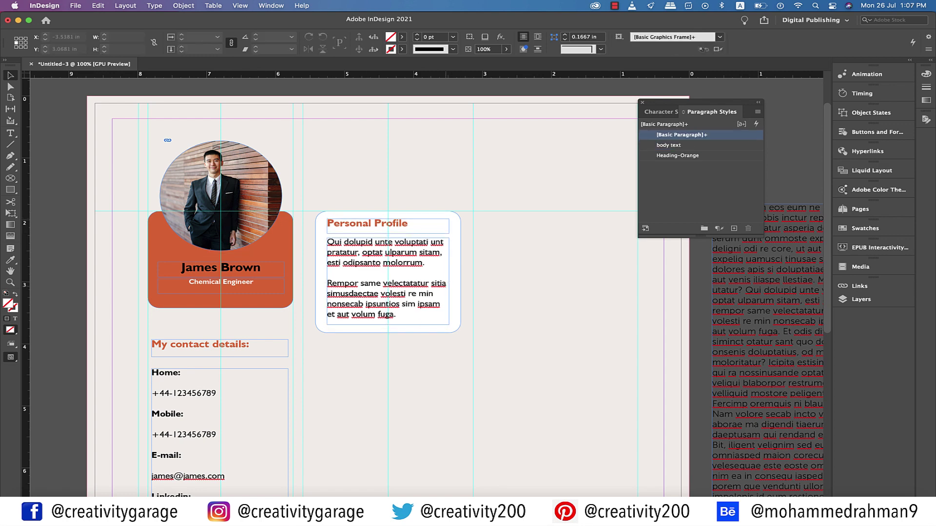
# Duplicate the Personal Profile box directly below itself and stretch the copy much taller
pyautogui.scroll(-4, 387, 292)
pyautogui.click(321, 195)
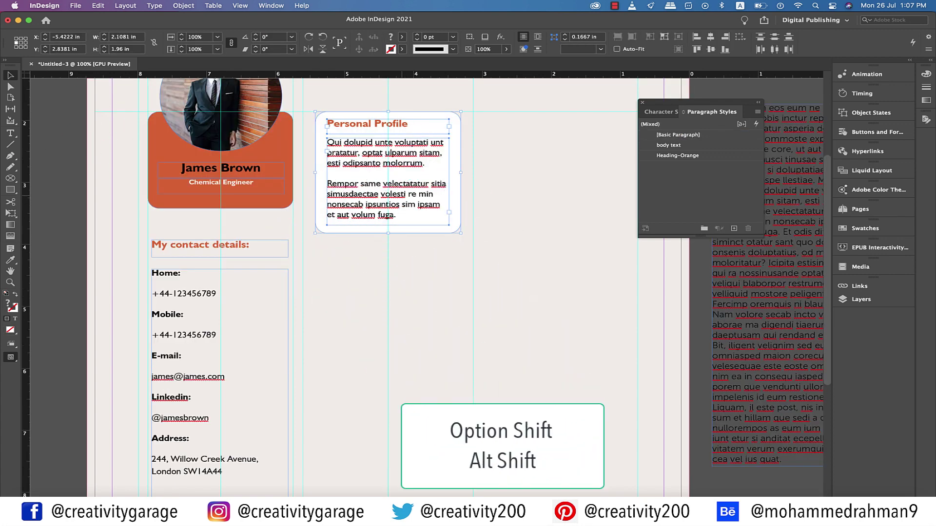
pyautogui.moveTo(387, 170); pyautogui.dragTo(387, 307)
pyautogui.scroll(-7, 387, 283)
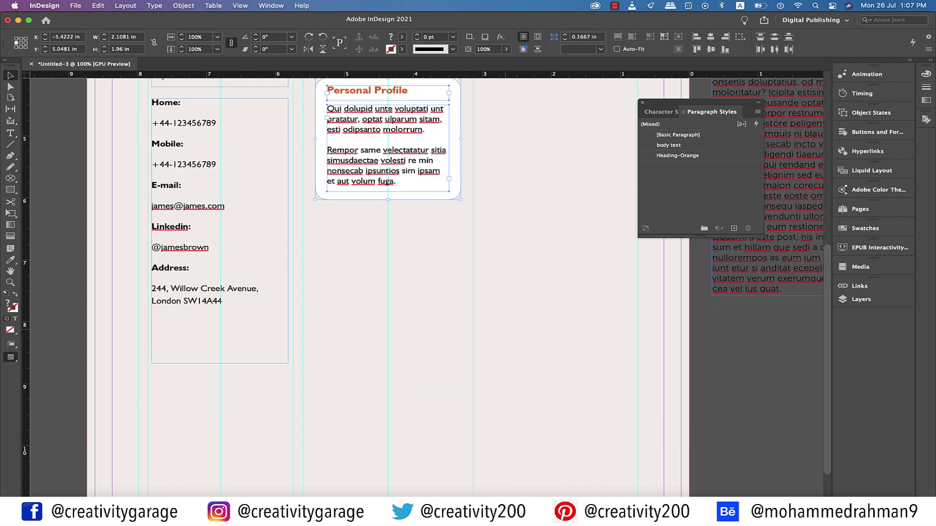
pyautogui.moveTo(388, 197); pyautogui.dragTo(388, 429)
pyautogui.scroll(-3, 388, 292)
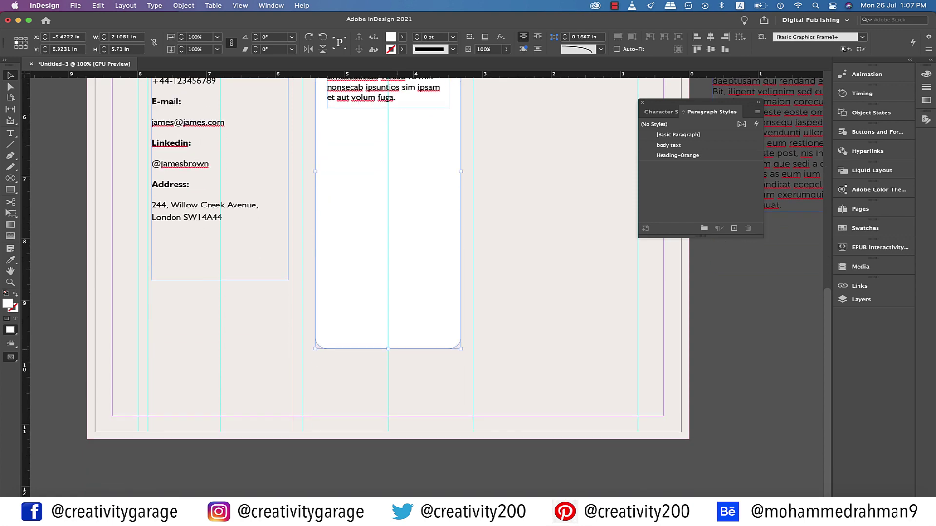
pyautogui.moveTo(388, 349); pyautogui.dragTo(388, 312)
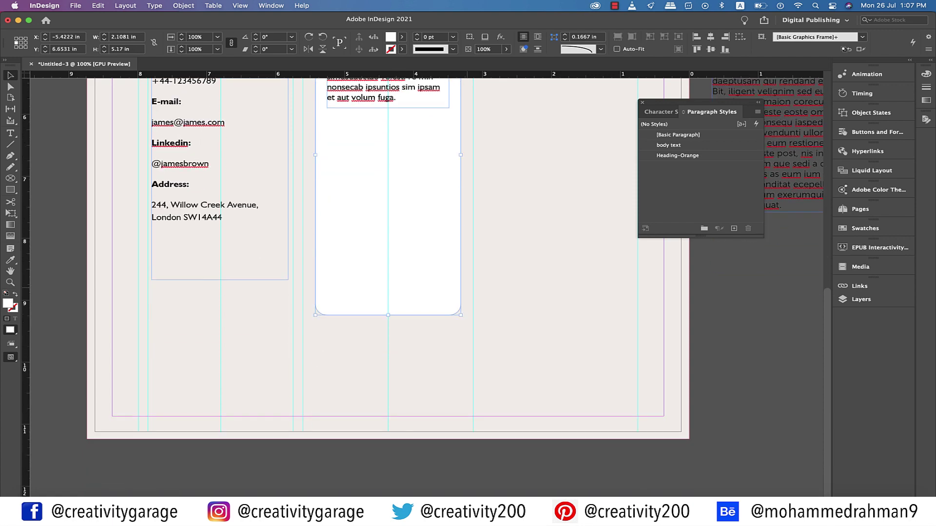
# Retitle the copy 'Educational Training' and duplicate its body text frame below the first
pyautogui.scroll(6, 388, 292)
pyautogui.scroll(1, 380, 280)
pyautogui.tripleClick(361, 163)
pyautogui.write('Educati')
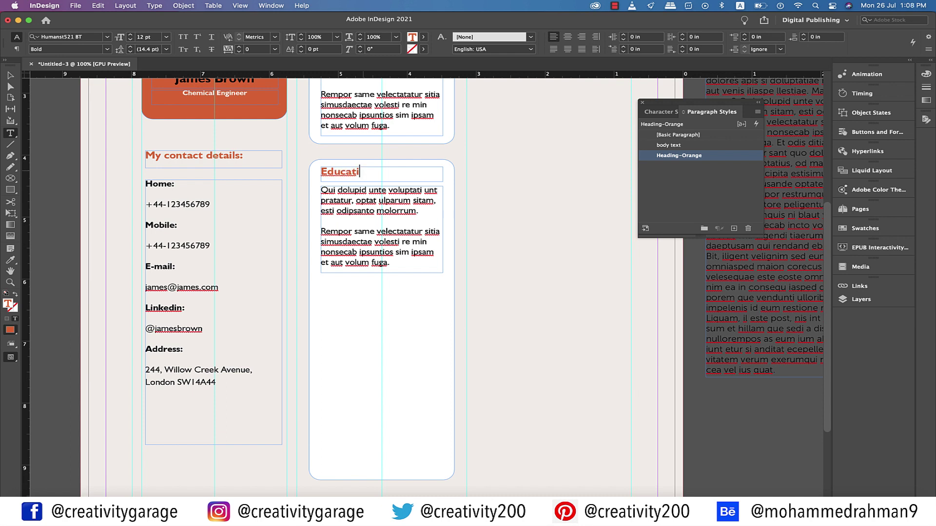
pyautogui.write('onal Training')
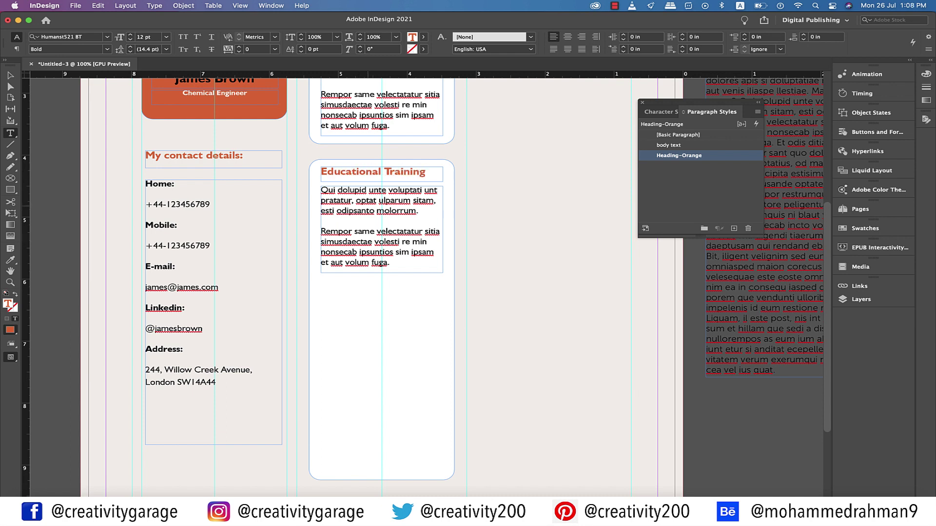
pyautogui.press('Escape')
pyautogui.moveTo(380, 229); pyautogui.dragTo(380, 324)
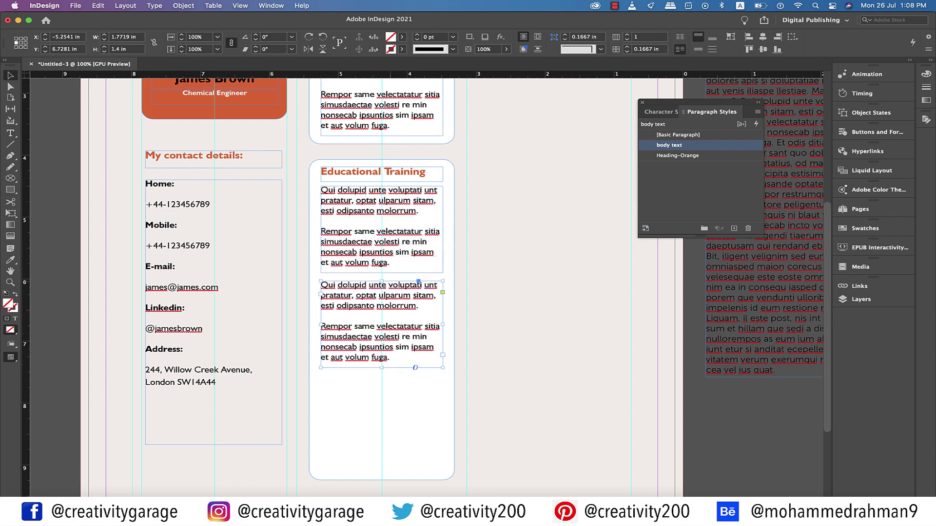
# Replace the first frame's text with bold 'University of Whatever', fit the frame, and save it as style Heading-Black
pyautogui.doubleClick(332, 190)
pyautogui.press('super+a')
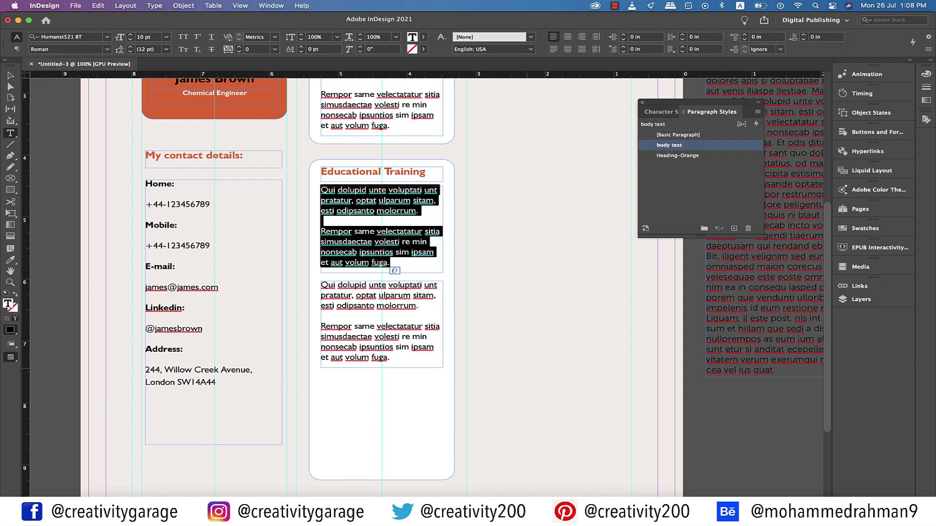
pyautogui.write('University of')
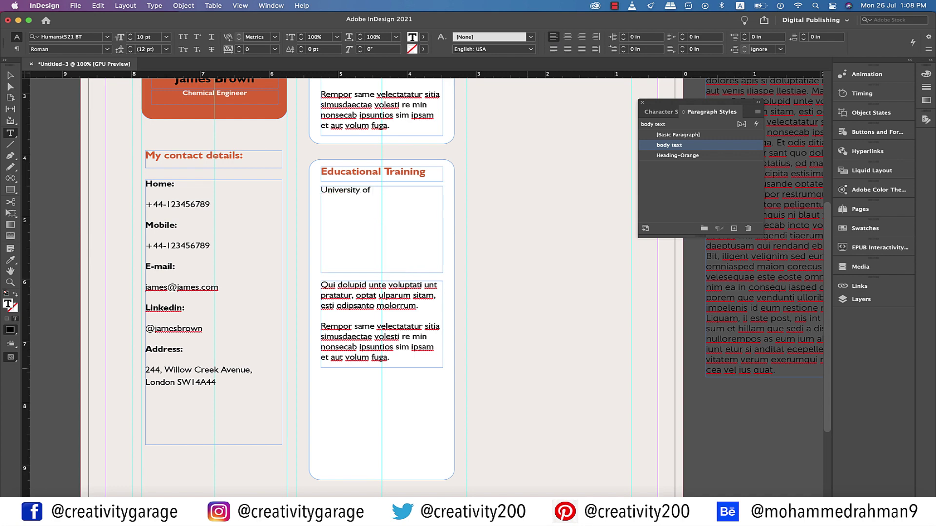
pyautogui.write(' Whatever')
pyautogui.press('super+a')
pyautogui.press('super+shift+b')
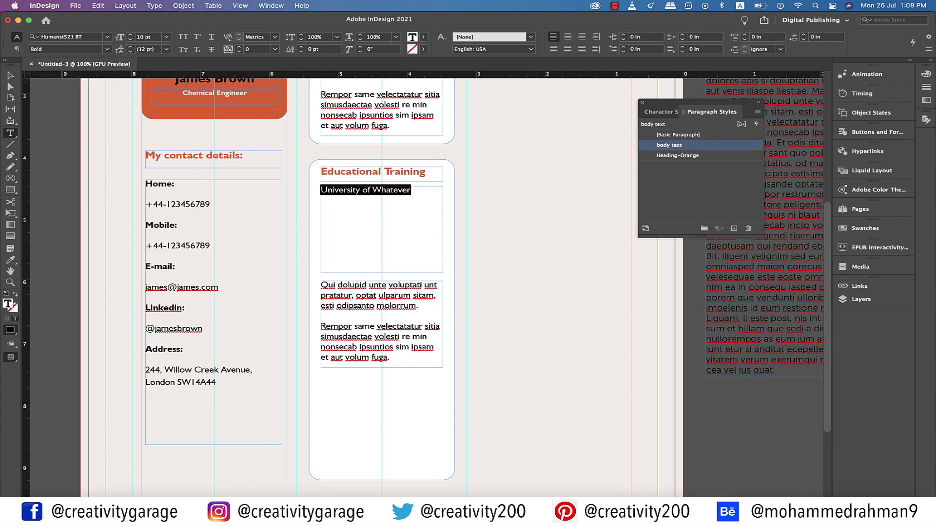
pyautogui.moveTo(381, 273); pyautogui.dragTo(381, 199)
pyautogui.click(734, 228)
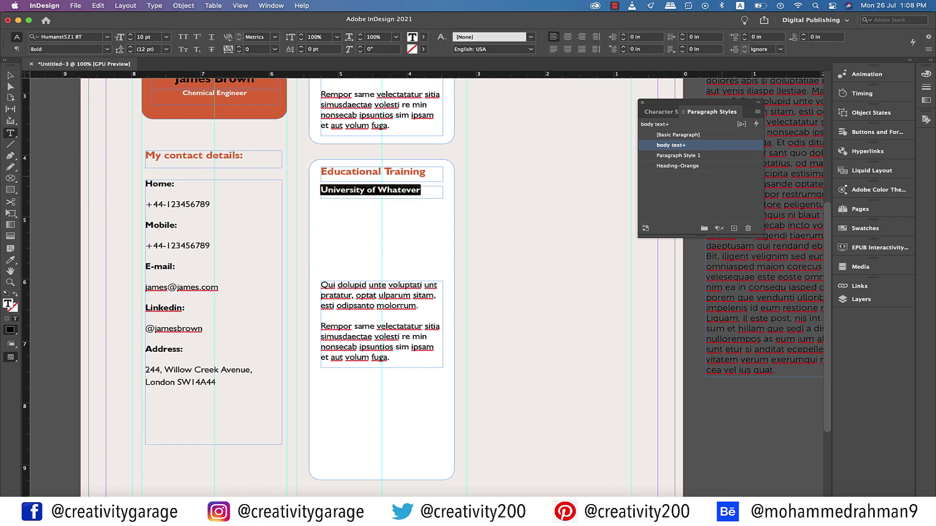
pyautogui.click(678, 156)
pyautogui.click(678, 156)
pyautogui.write('Headin')
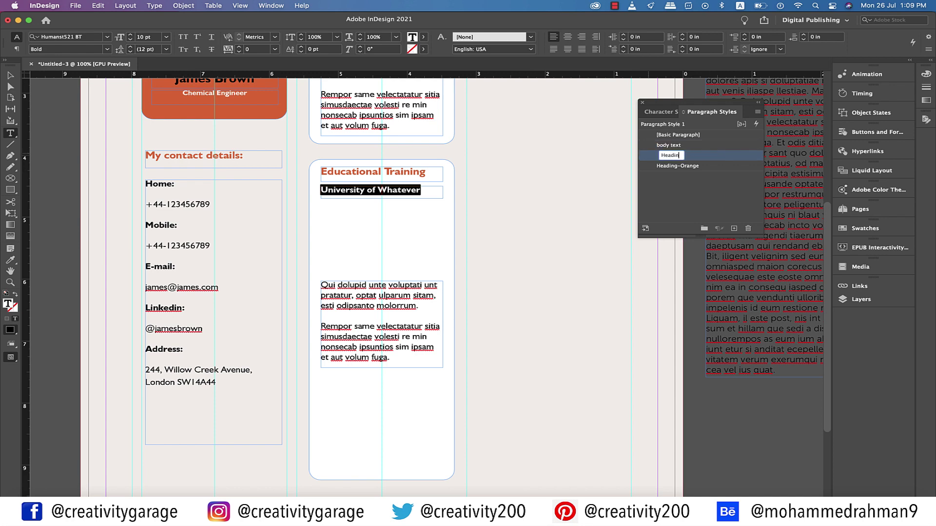
pyautogui.write('g-Black')
pyautogui.press('Return')
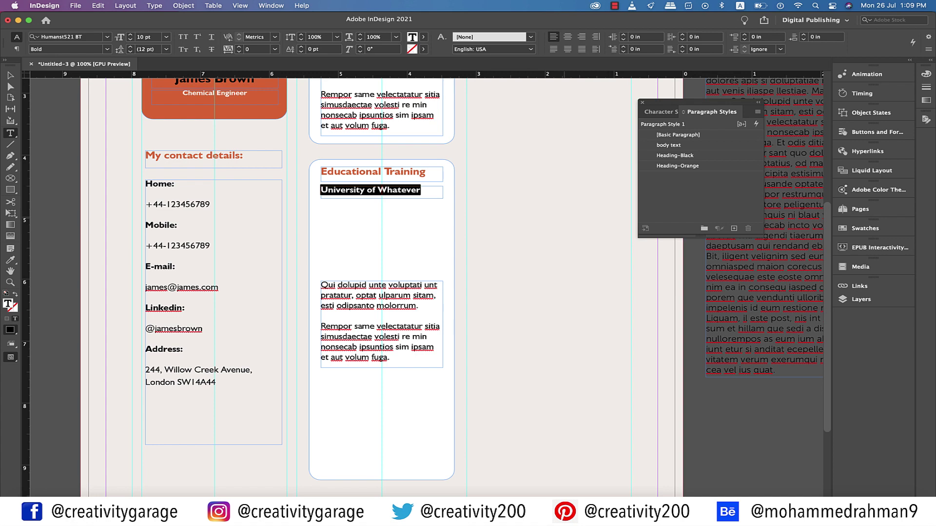
# Add an italic 'Masters in Chemical Engineering' line below it, saved as paragraph style Heading-Italics
pyautogui.press('Escape')
pyautogui.moveTo(382, 192); pyautogui.dragTo(382, 209)
pyautogui.tripleClick(381, 208)
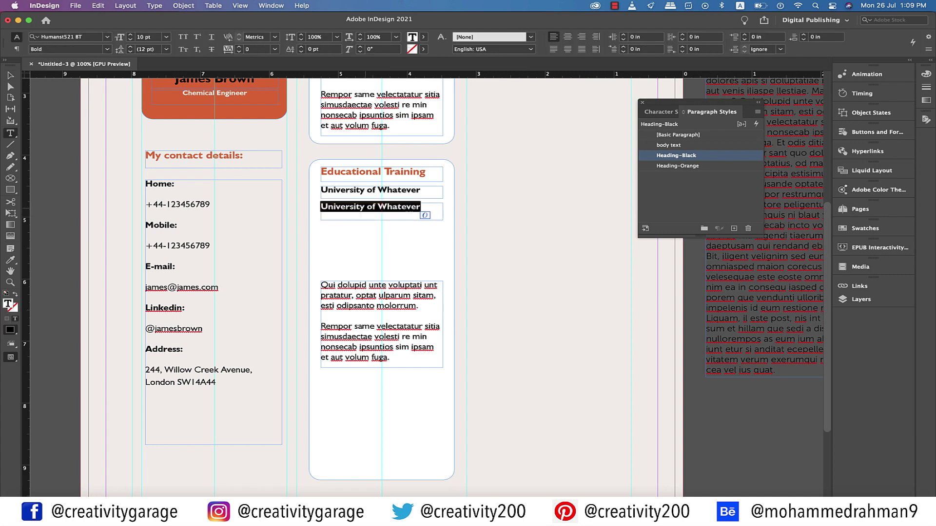
pyautogui.write('Masters in')
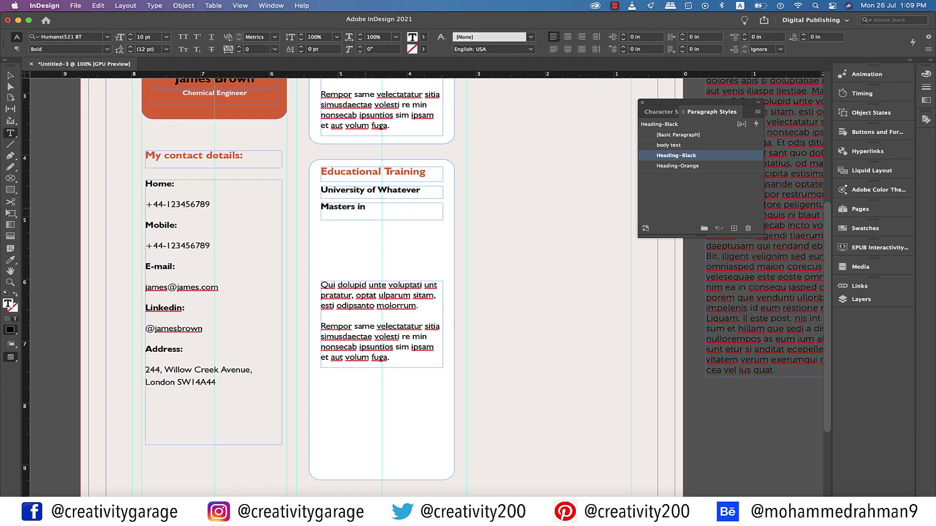
pyautogui.write(' Chemical Engineering')
pyautogui.press('super+a')
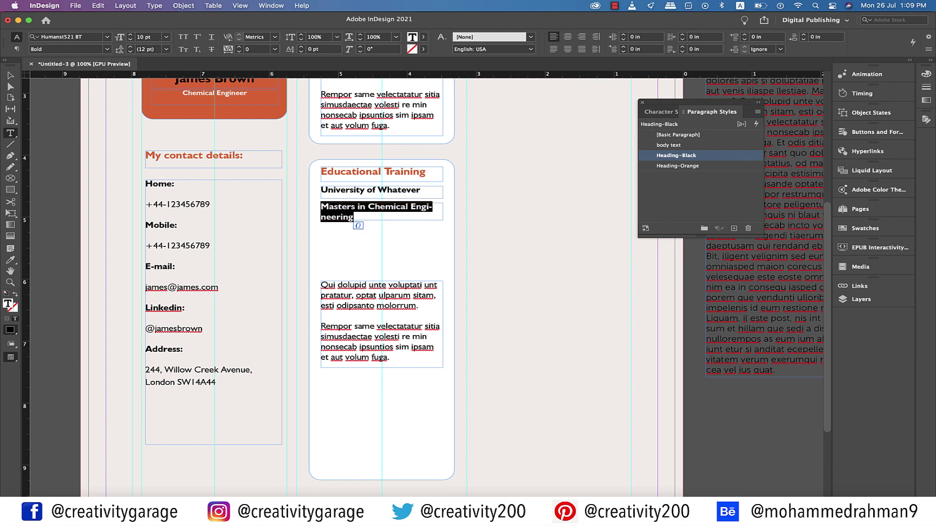
pyautogui.click(107, 49)
pyautogui.click(59, 68)
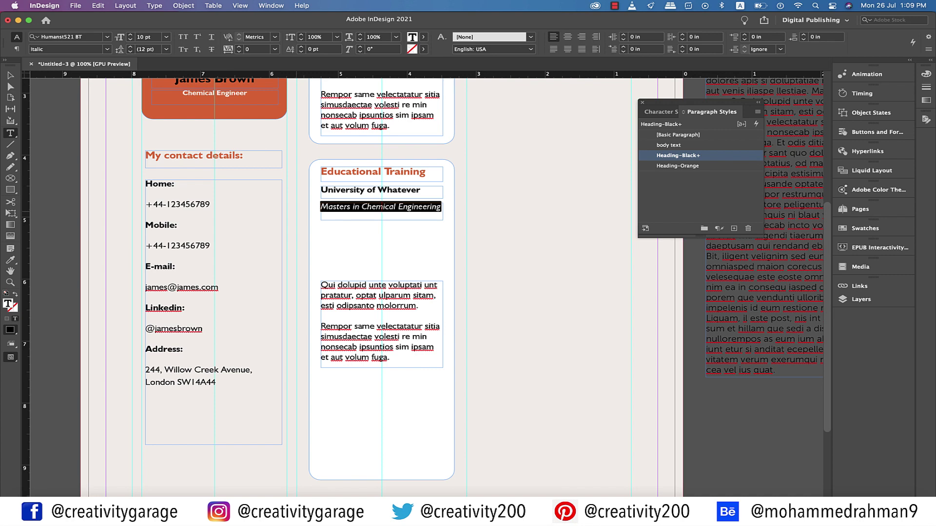
pyautogui.click(734, 228)
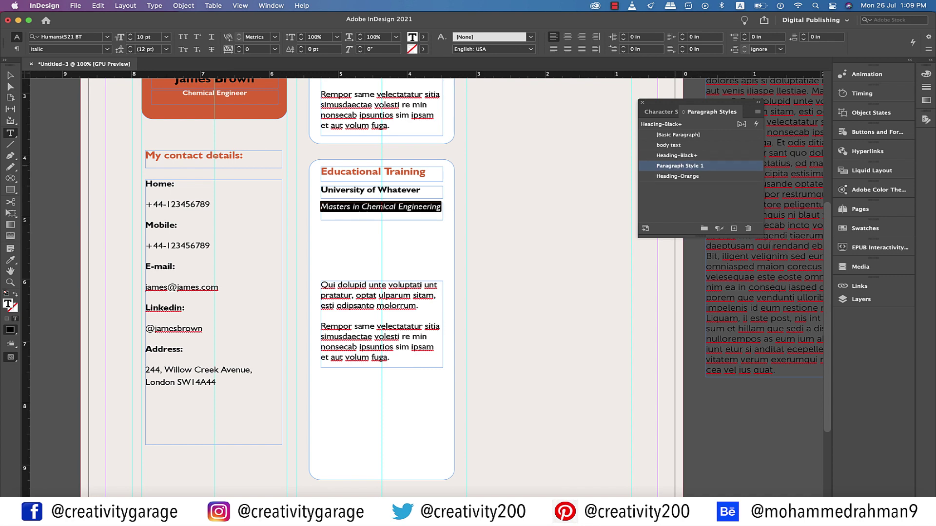
pyautogui.write('Heading-Italics')
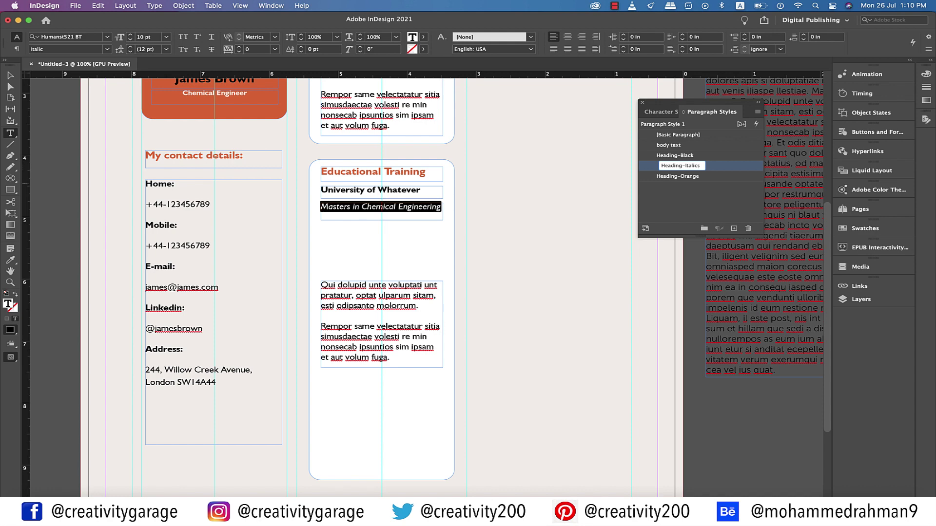
pyautogui.press('Return')
pyautogui.press('Escape')
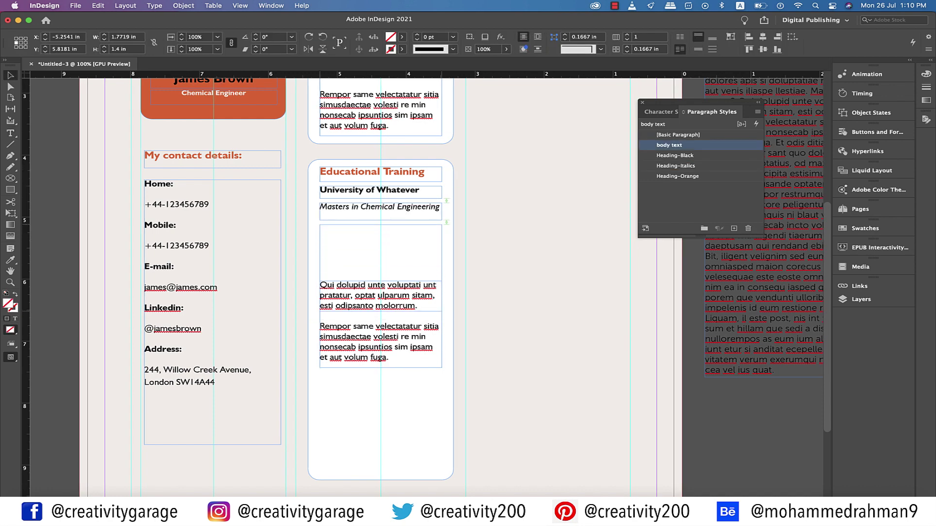
# Remove the leftover empty frame and turn the placeholder body text into a bulleted list
pyautogui.hotkey('ctrl', 'z')
pyautogui.press('Return')
pyautogui.hotkey('ctrl', 'a')
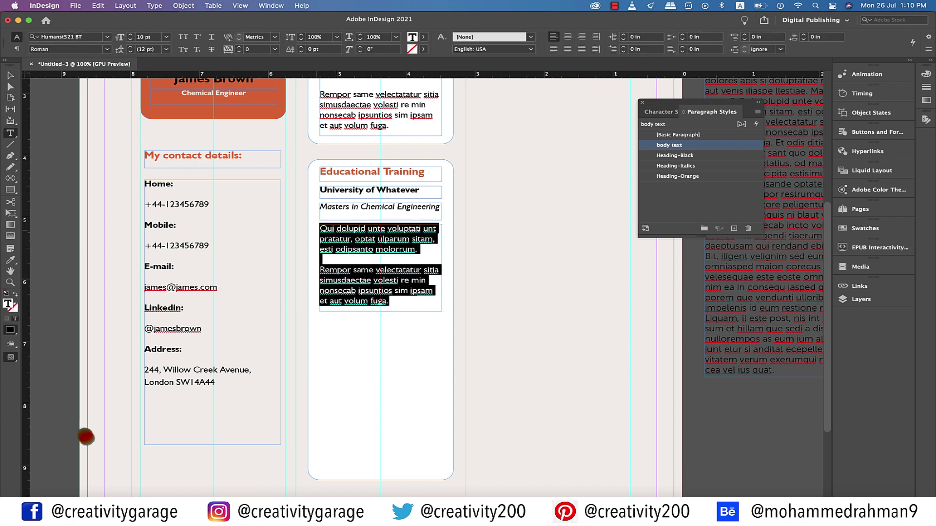
pyautogui.click(928, 49)
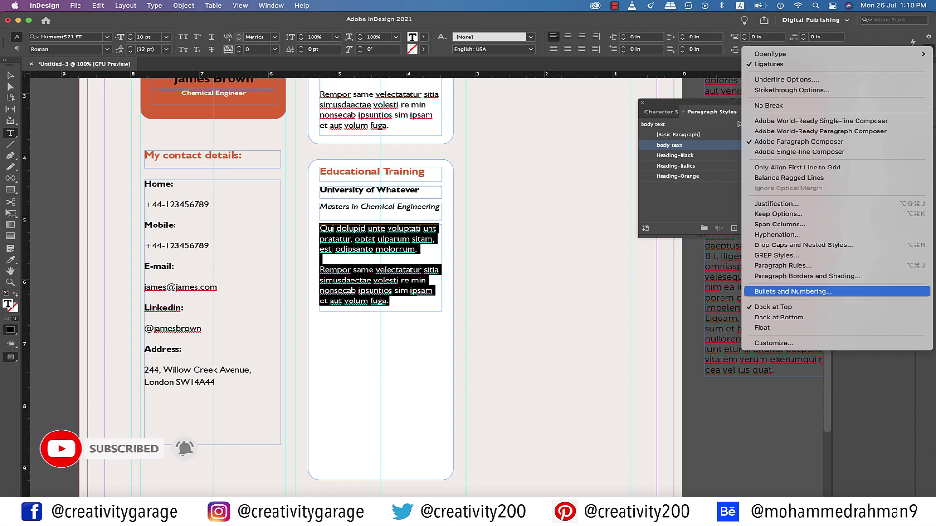
pyautogui.click(792, 291)
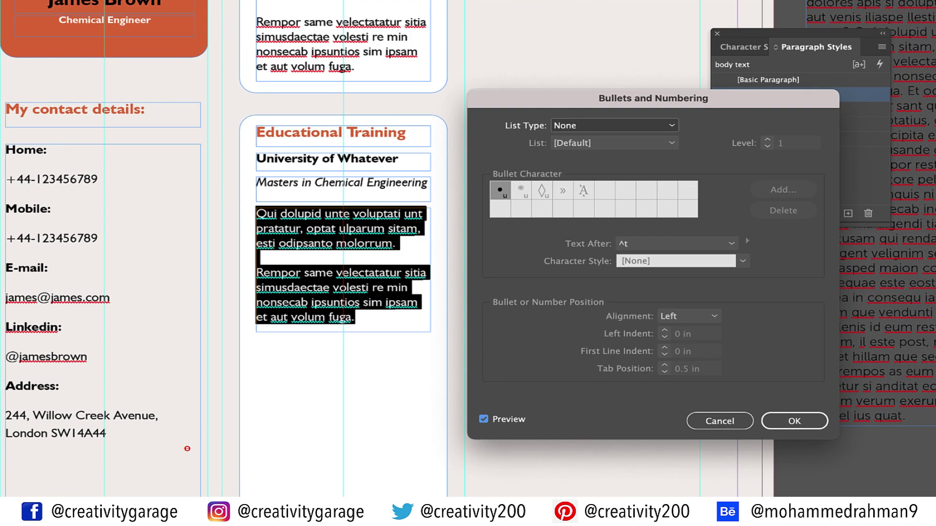
pyautogui.click(614, 126)
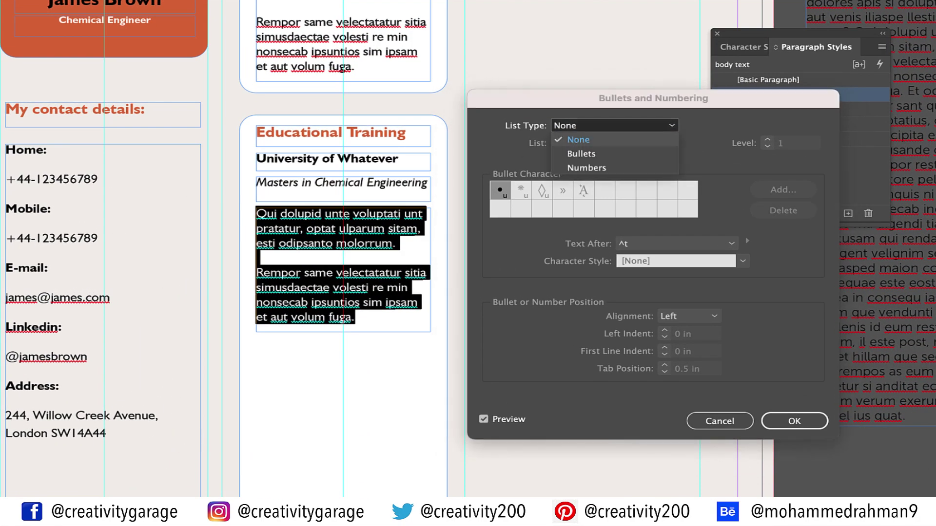
pyautogui.click(581, 153)
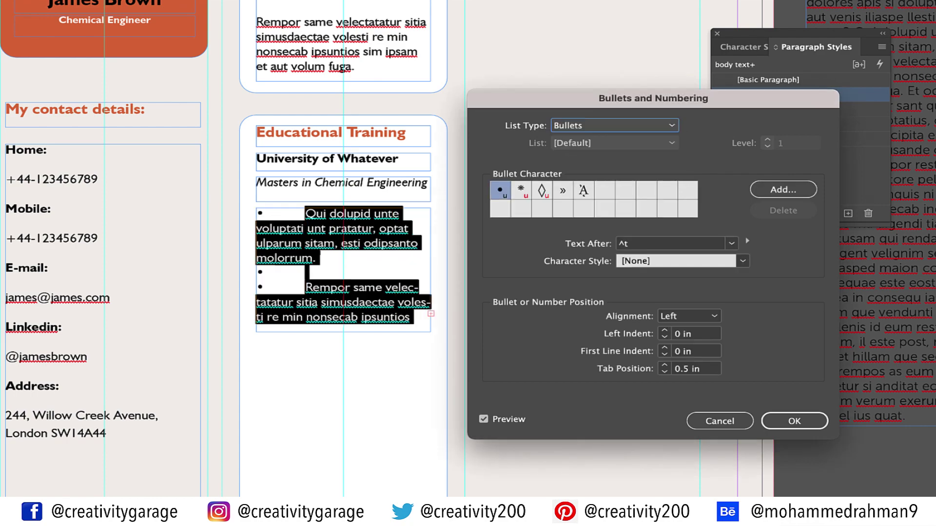
# Set the bullet tab position to 0.2 in and delete the empty bullet line
pyautogui.tripleClick(692, 369)
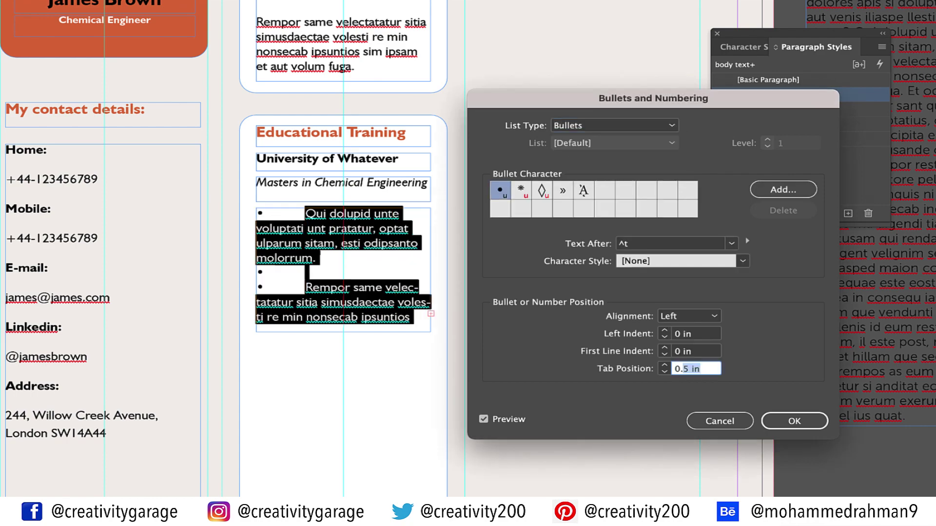
pyautogui.write('0.2')
pyautogui.click(692, 333)
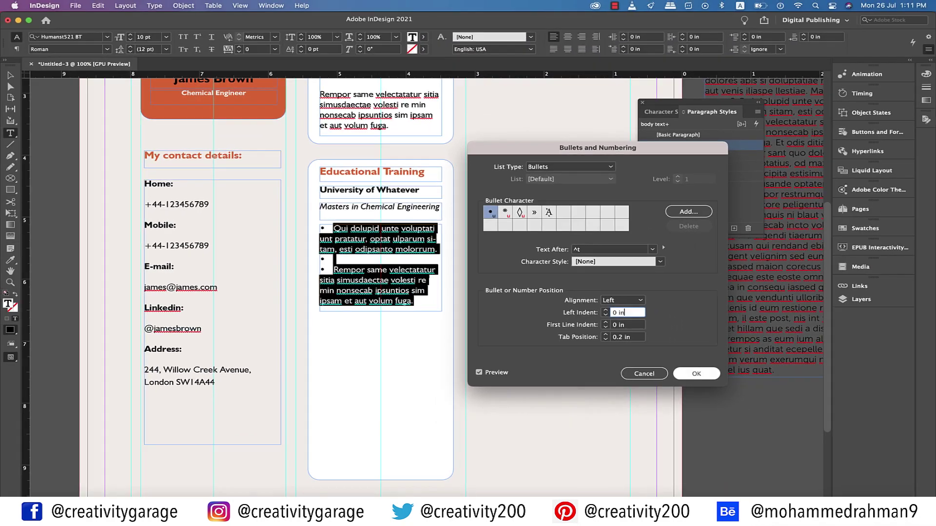
pyautogui.press('Return')
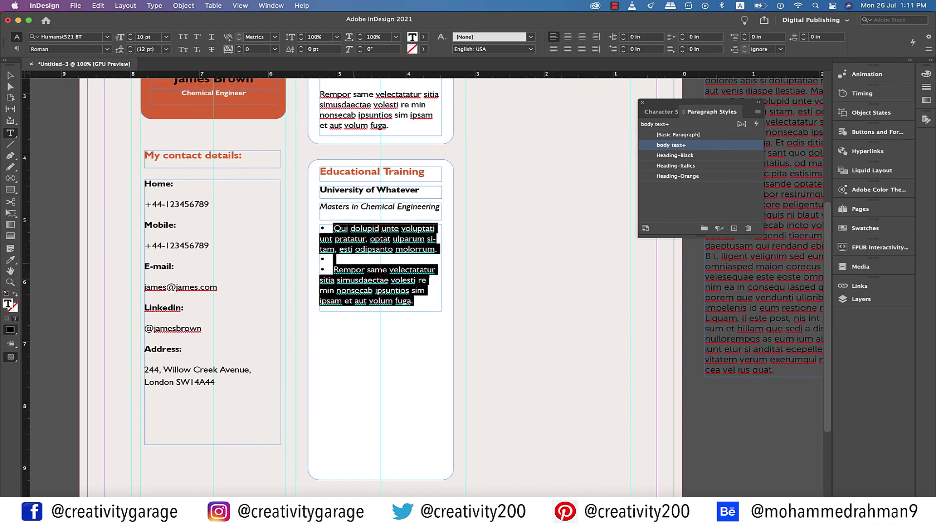
pyautogui.click(333, 259)
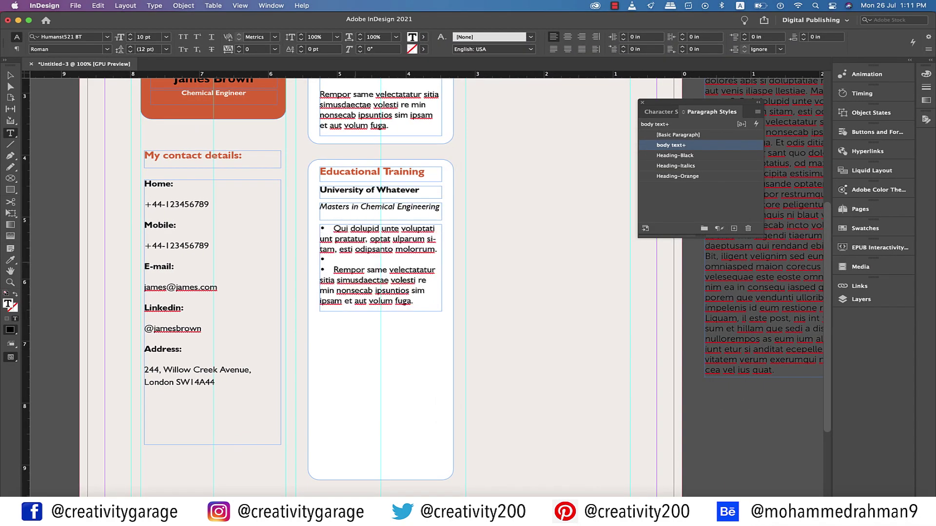
pyautogui.press('BackSpace')
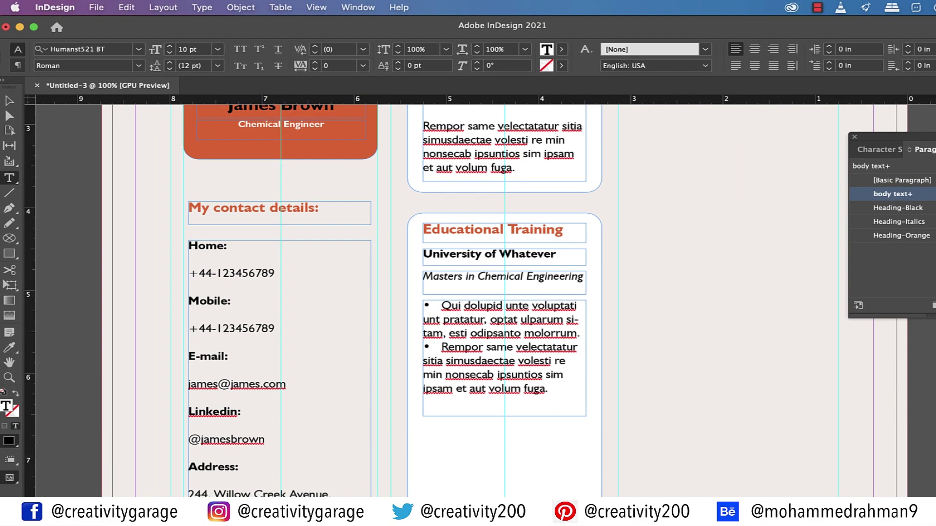
# Give the bullet paragraphs 0.125 in of space before
pyautogui.click(17, 48)
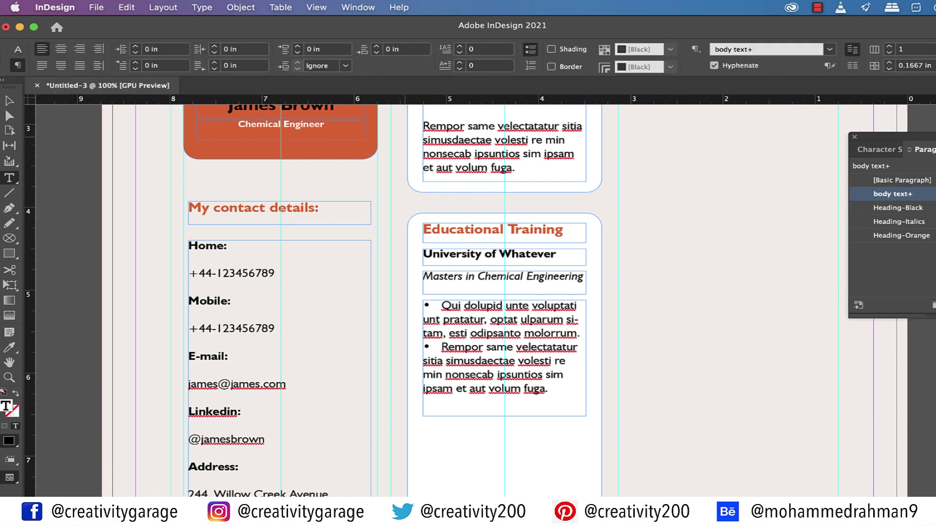
pyautogui.click(376, 46)
pyautogui.click(376, 46)
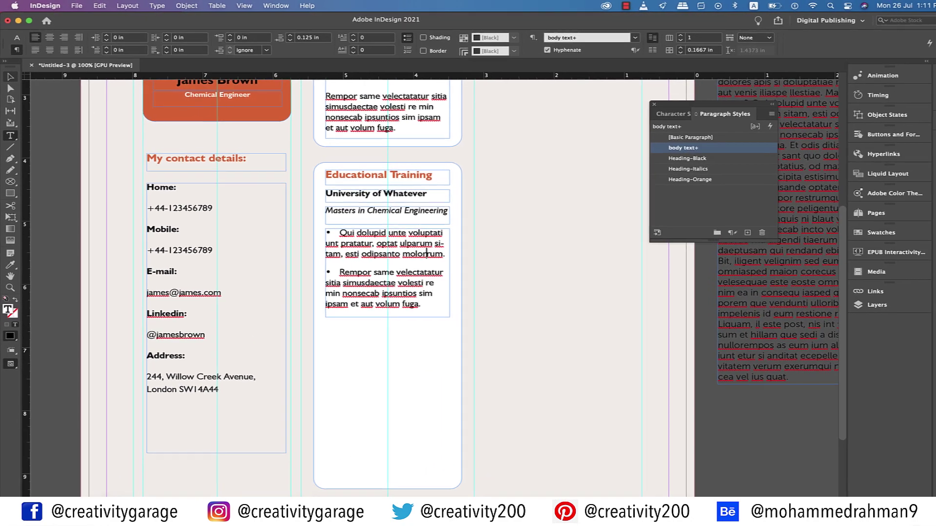
pyautogui.press('Escape')
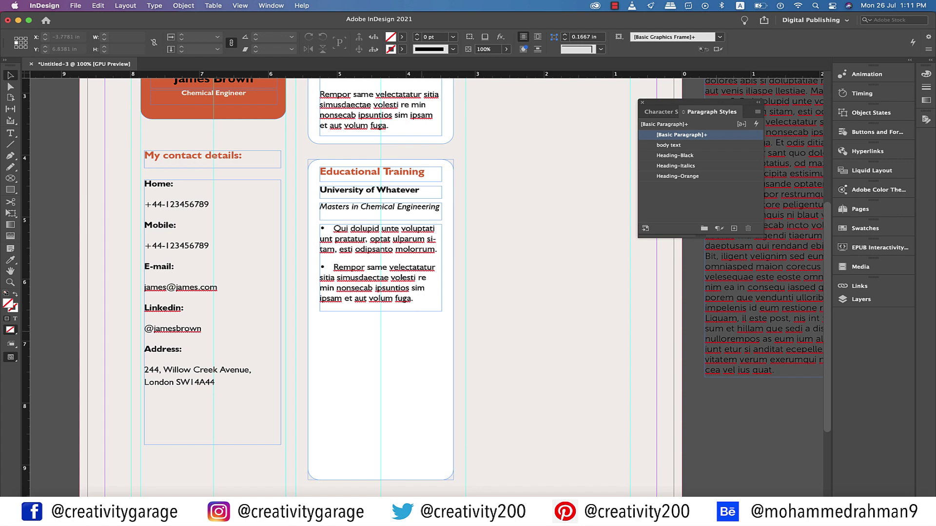
# Replace the closing words of the first bullet with 'in 2000'
pyautogui.moveTo(356, 249); pyautogui.dragTo(436, 249)
pyautogui.write('in ')
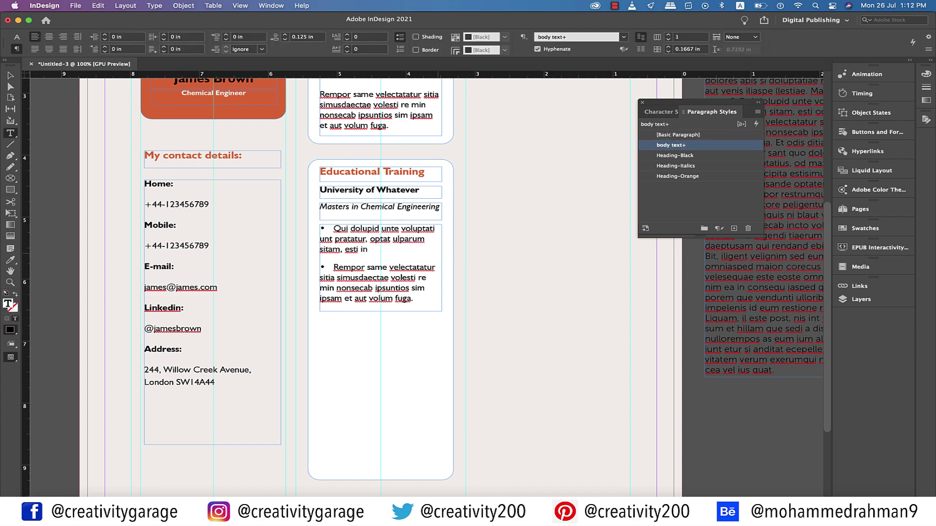
pyautogui.write('2000.')
pyautogui.press('Escape')
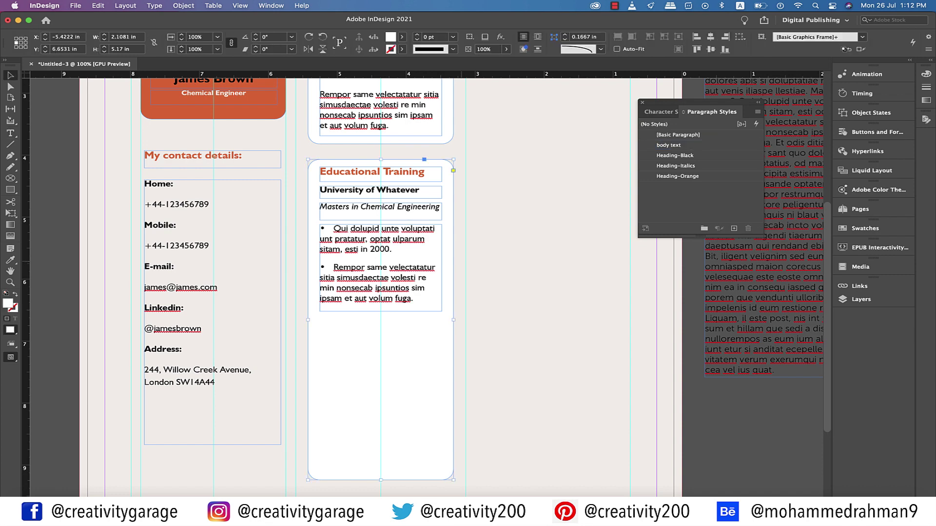
pyautogui.press('super+shift+a')
# Duplicate the University, Masters and bullet-list frames lower in the box
pyautogui.click(380, 264)
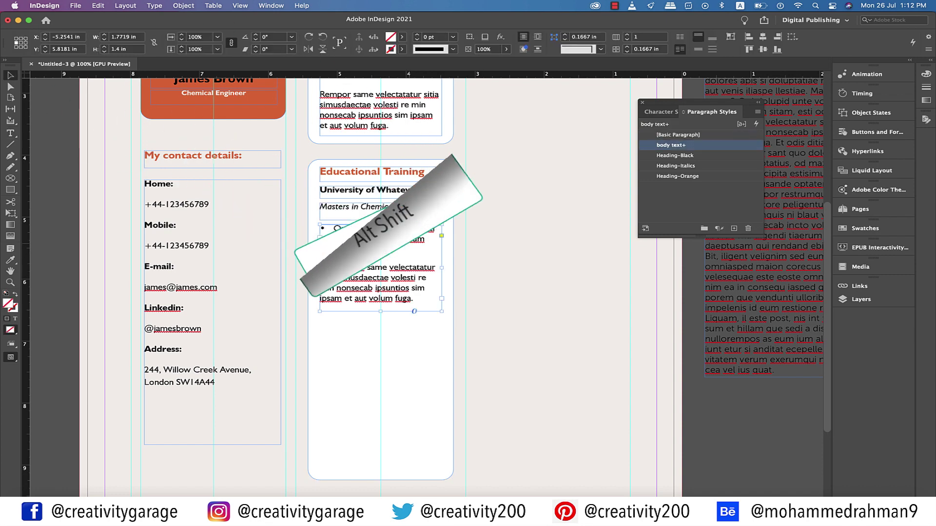
pyautogui.keyDown('alt'); pyautogui.keyDown('shift'); pyautogui.click(380, 211); pyautogui.keyUp('shift'); pyautogui.keyUp('alt')
pyautogui.keyDown('alt'); pyautogui.keyDown('shift'); pyautogui.click(381, 190); pyautogui.keyUp('shift'); pyautogui.keyUp('alt')
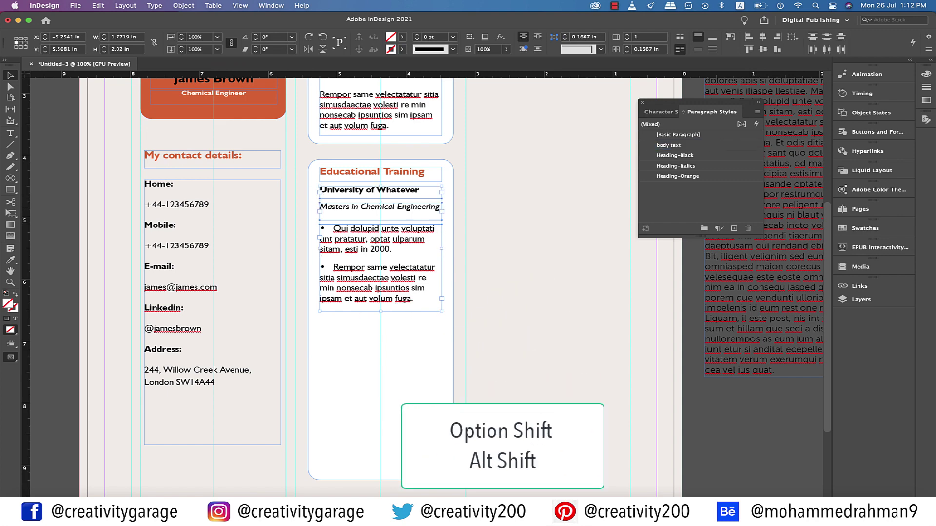
pyautogui.keyDown('alt'); pyautogui.keyDown('shift'); pyautogui.moveTo(380, 190); pyautogui.dragTo(381, 336); pyautogui.keyUp('shift'); pyautogui.keyUp('alt')
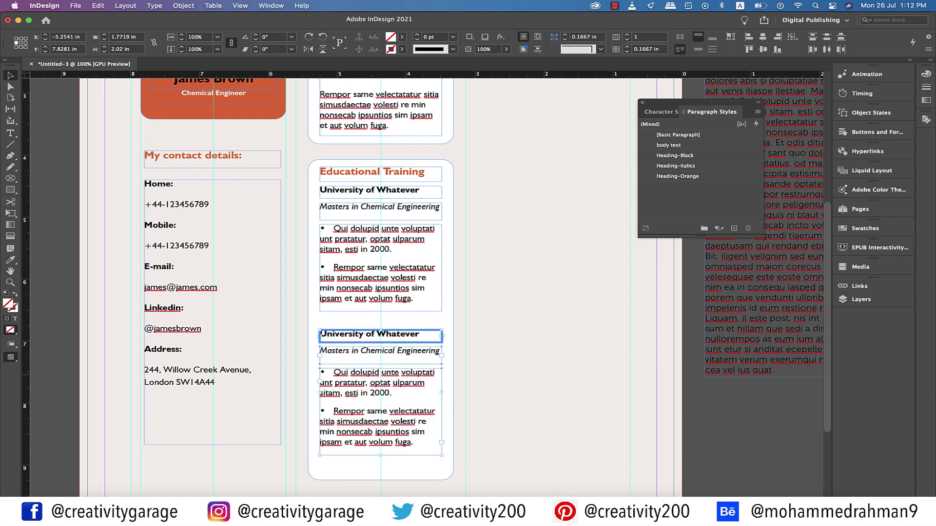
# Change the copy to 'Whatever College' and 'Bachelors in Chemical Engineering', year 1995, then zoom out
pyautogui.doubleClick(370, 335)
pyautogui.tripleClick(371, 334)
pyautogui.press('BackSpace')
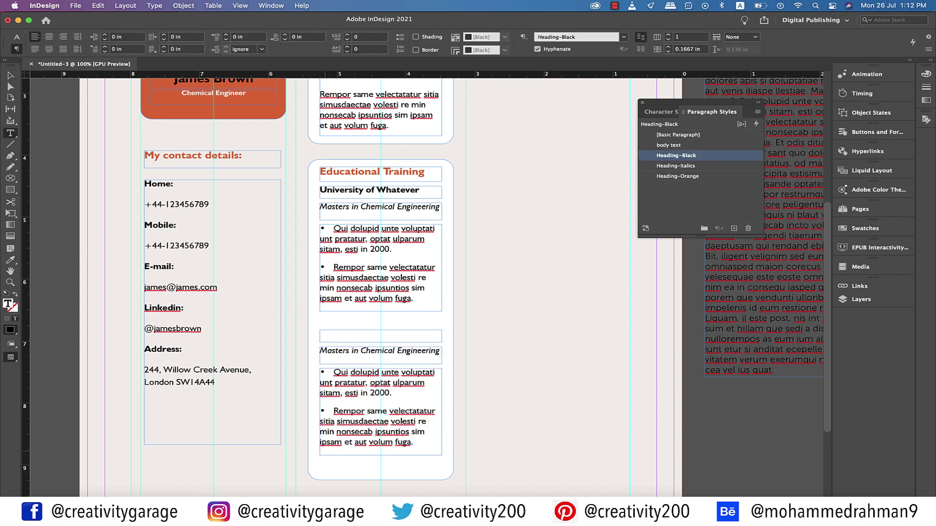
pyautogui.write('Whatever College')
pyautogui.doubleClick(344, 350)
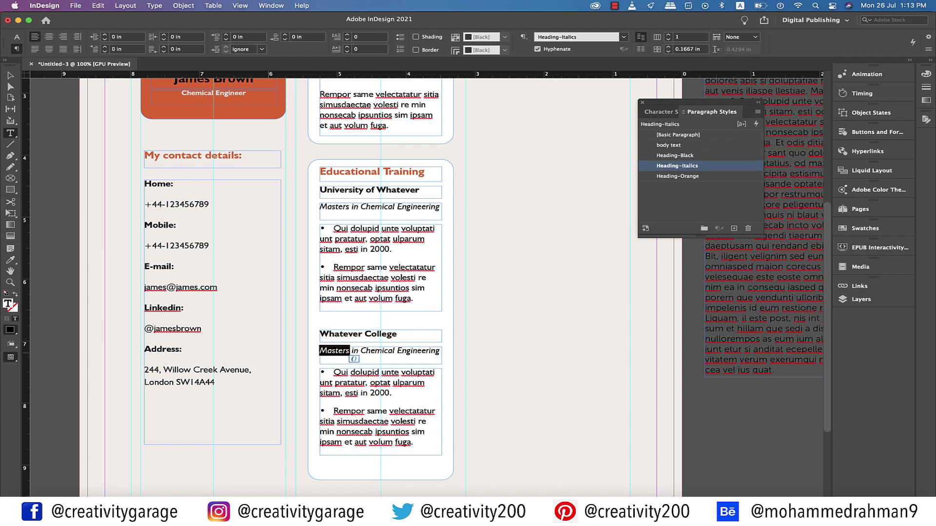
pyautogui.write('Bachelors')
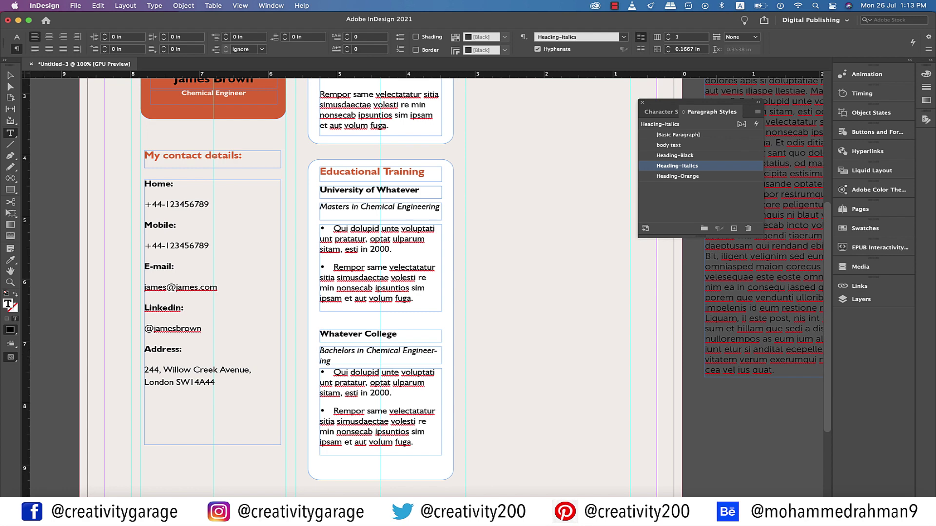
pyautogui.doubleClick(380, 395)
pyautogui.write('1995')
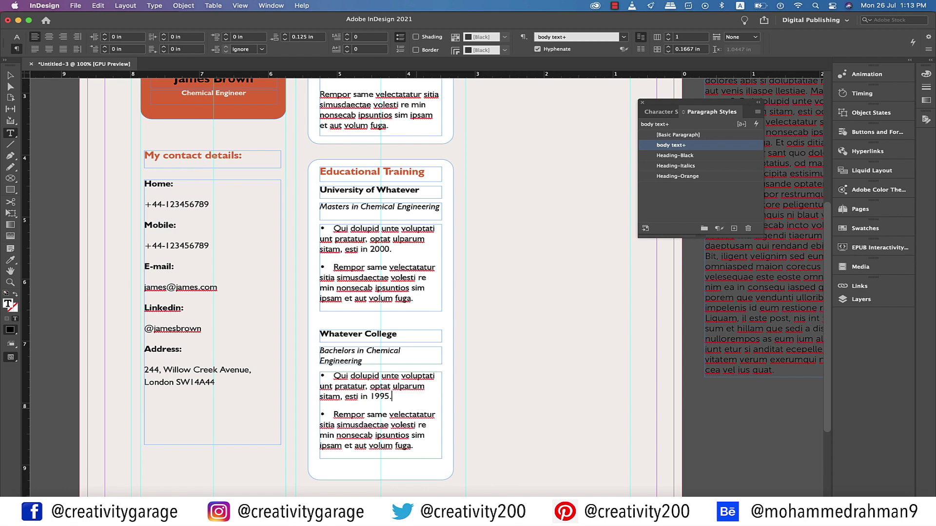
pyautogui.press('Escape')
pyautogui.press('super+minus')
pyautogui.press('super+minus')
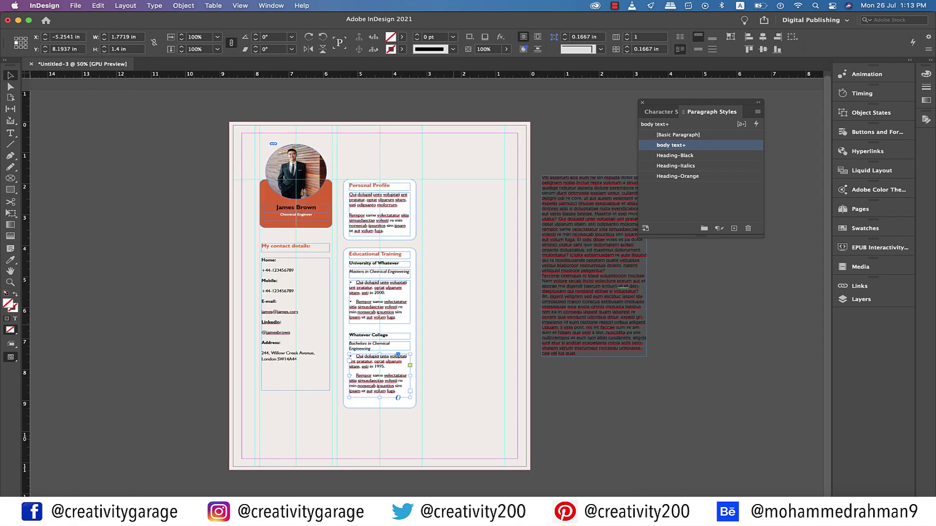
# Copy the Educational Training box into the right column and nudge it into place
pyautogui.moveTo(379, 272); pyautogui.dragTo(463, 203)
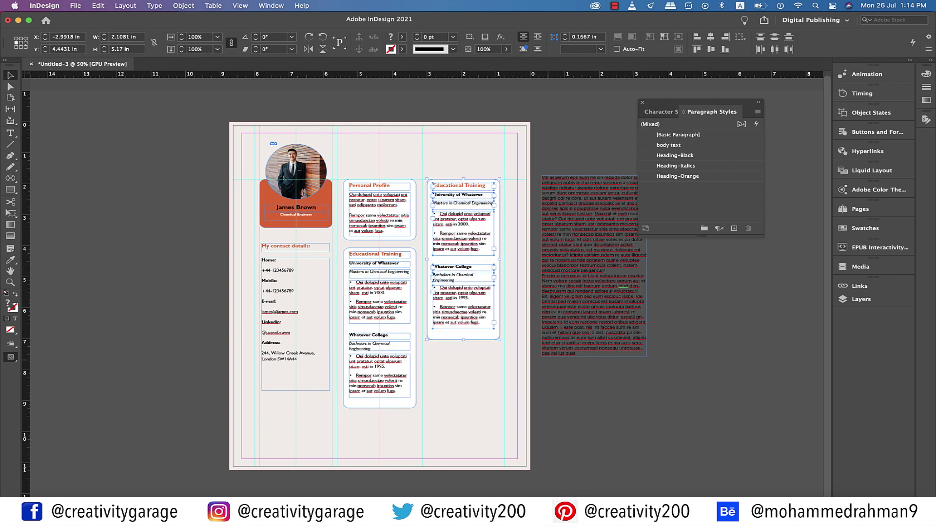
pyautogui.press('super+equal')
pyautogui.press('super+equal')
pyautogui.press('super+equal')
pyautogui.press('super+shift+a')
pyautogui.moveTo(310, 206); pyautogui.dragTo(515, 234)
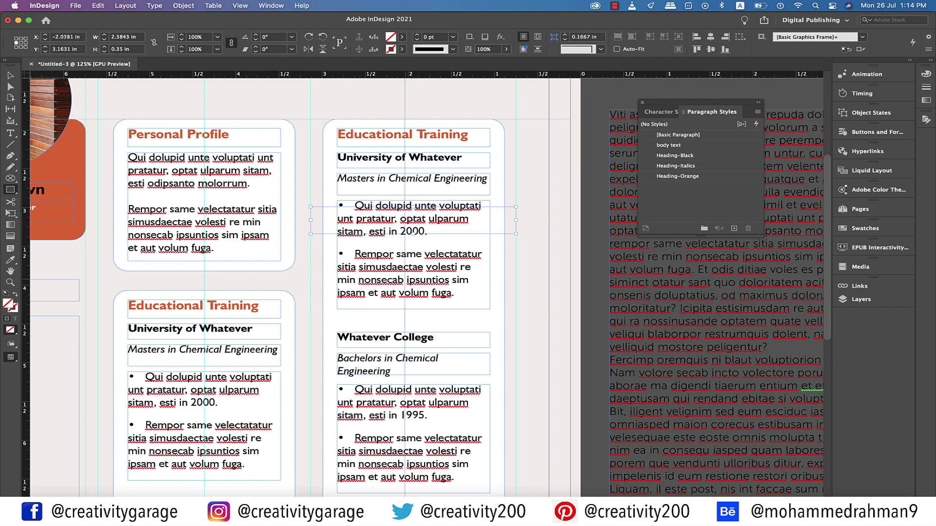
pyautogui.press('v')
pyautogui.press('Delete')
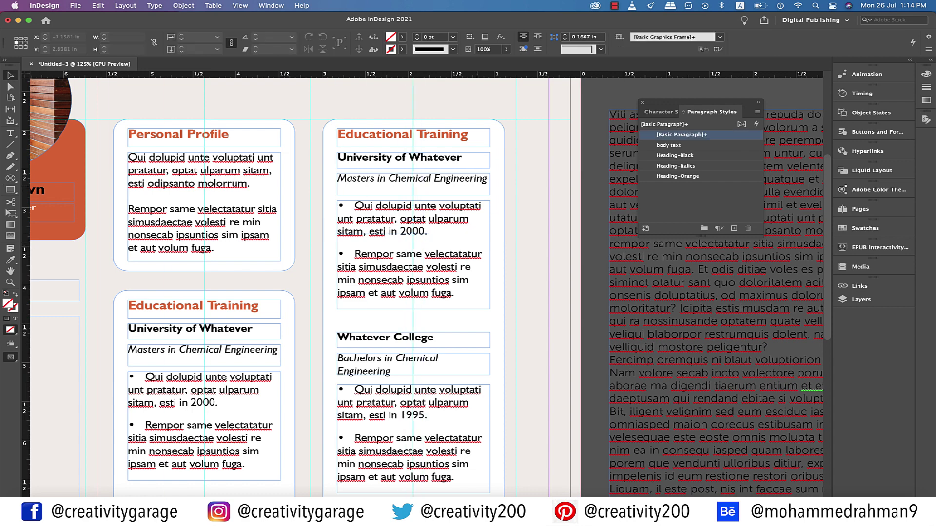
pyautogui.click(324, 125)
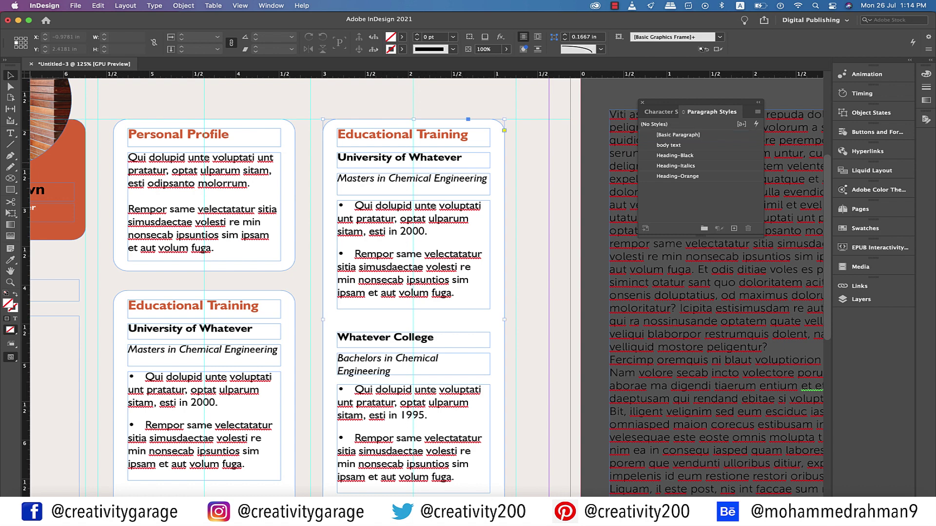
pyautogui.press('Left')
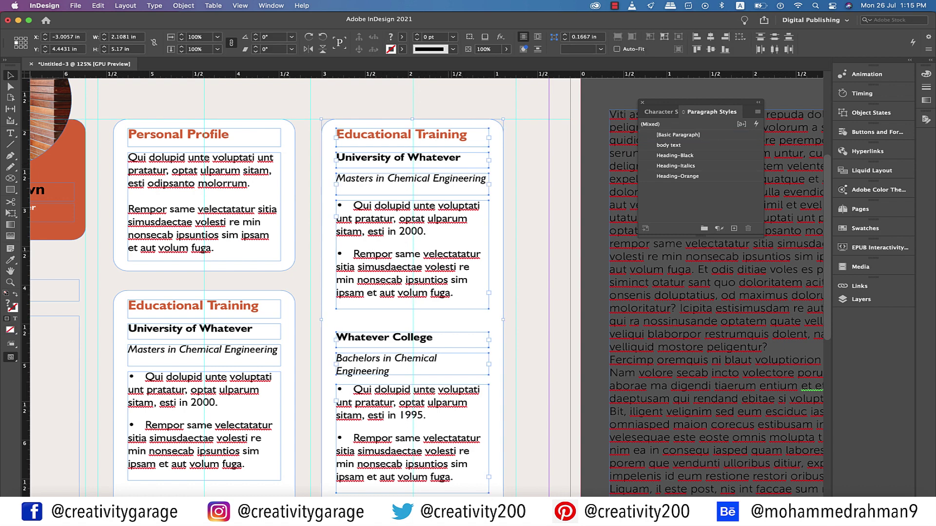
# Retitle the copy 'Career Summary' and rename its first entry 'Whatever Company'
pyautogui.hscroll(3, 312, 293)
pyautogui.tripleClick(312, 134)
pyautogui.press('BackSpace')
pyautogui.write('Car')
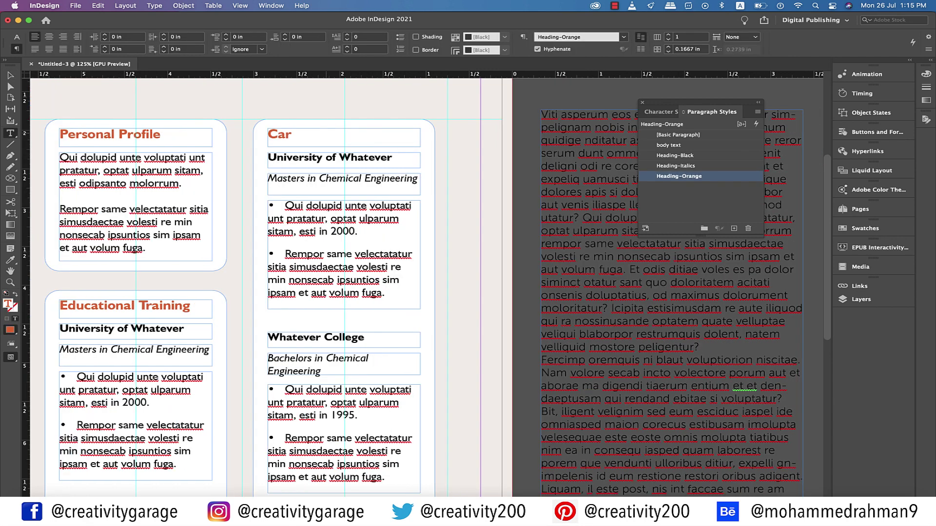
pyautogui.write('eer Summary')
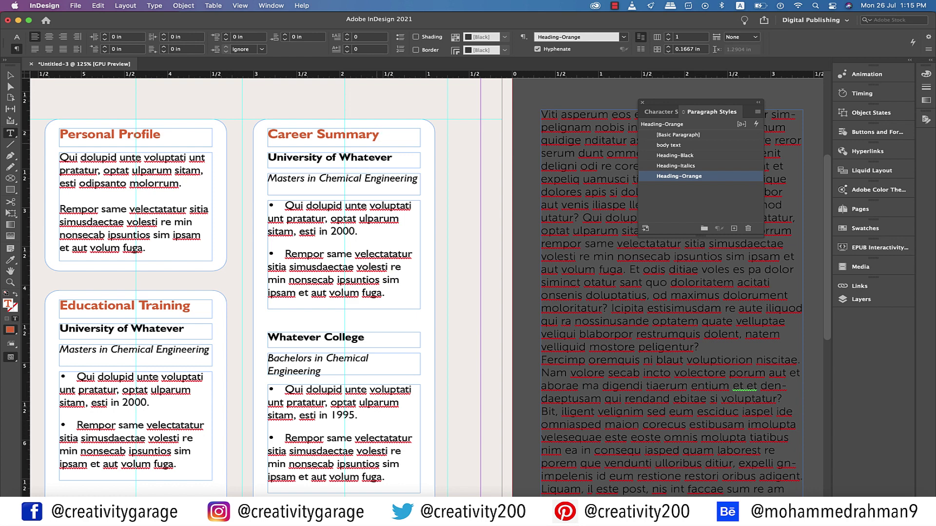
pyautogui.press('Return')
pyautogui.moveTo(393, 157); pyautogui.dragTo(267, 157)
pyautogui.write('Wha')
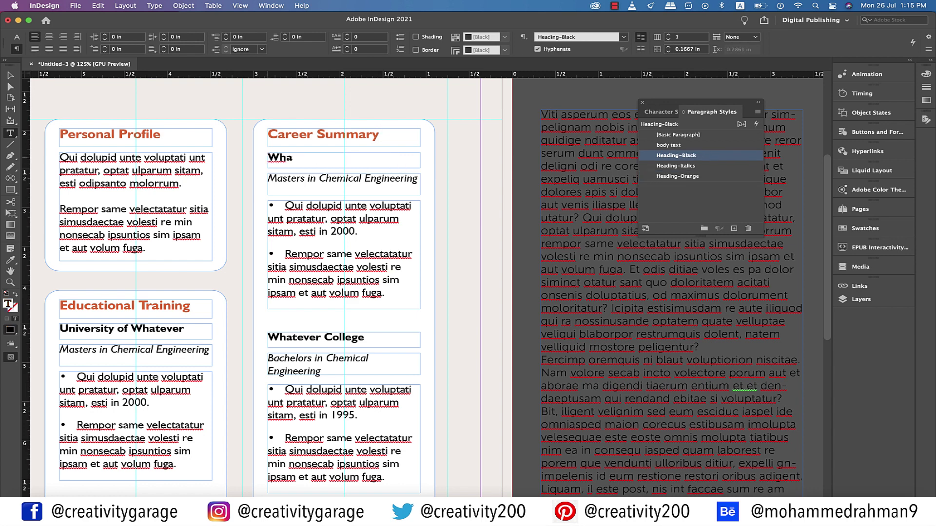
pyautogui.write('tever Company')
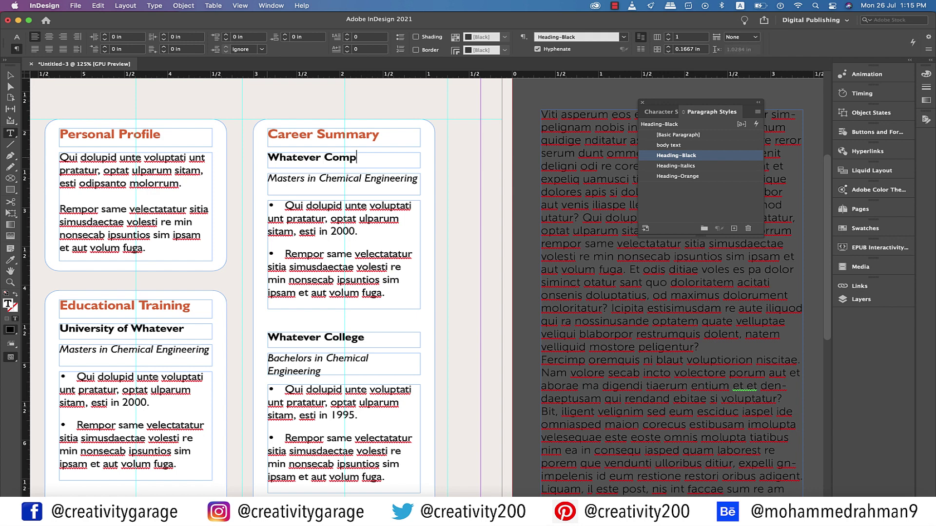